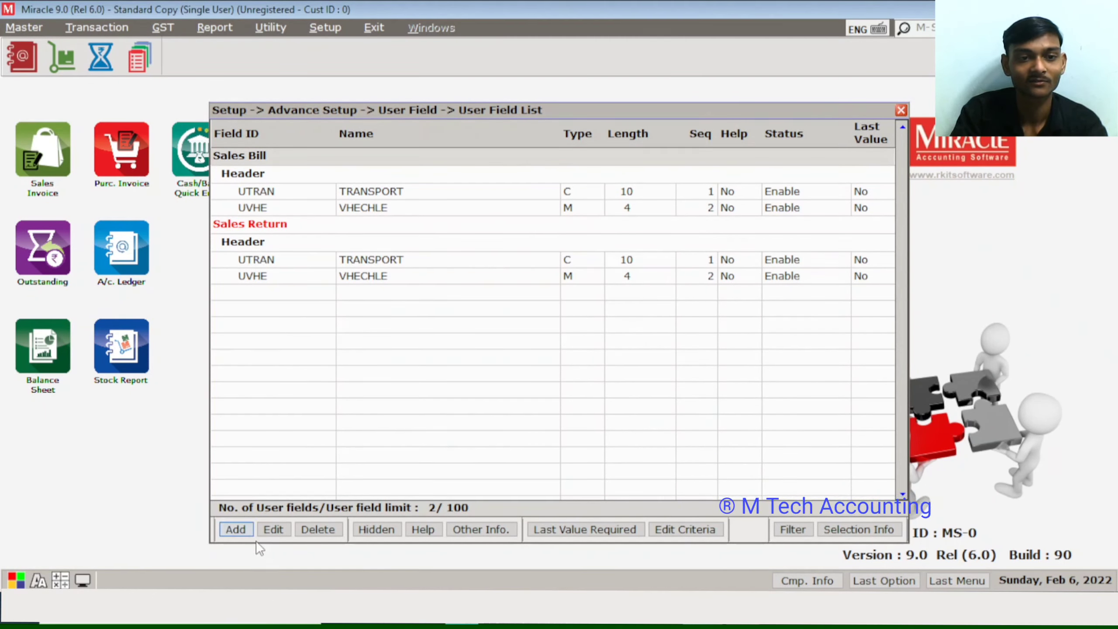
Start a new user field definition from the user field list.
{"action": "key", "text": "Down"}
{"action": "key", "text": "Up"}
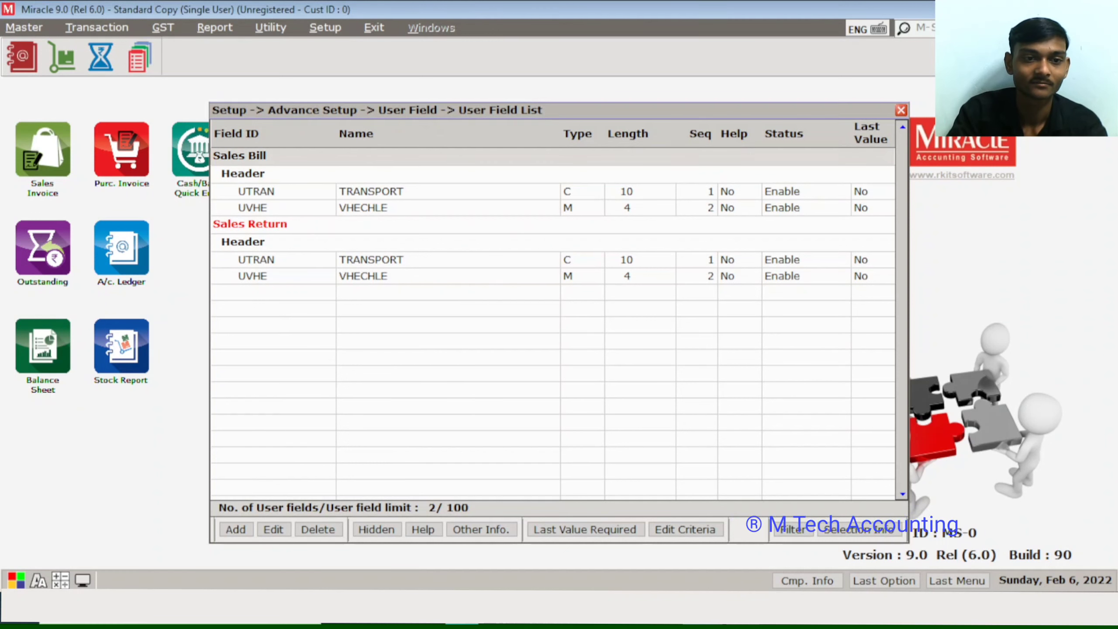
{"action": "left_click", "coordinate": [236, 528]}
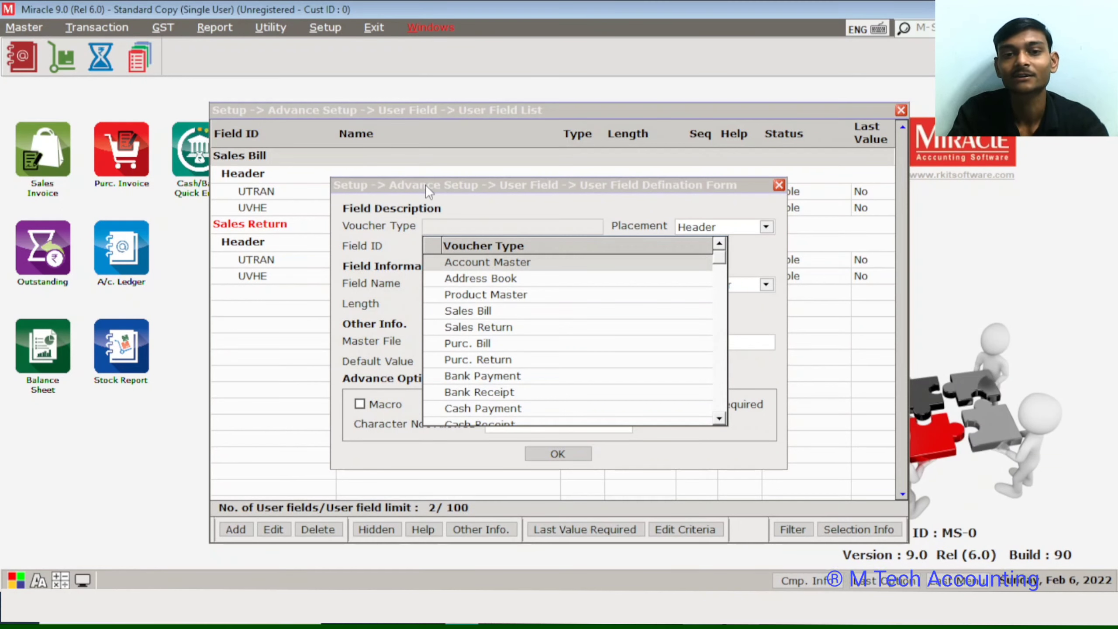
Examine the available voucher types for the new field, from Account Master through GST Income.
{"action": "key", "text": "Down"}
{"action": "key", "text": "Page_Down"}
{"action": "key", "text": "Page_Down"}
{"action": "key", "text": "Down"}
{"action": "key", "text": "Down"}
{"action": "key", "text": "Down"}
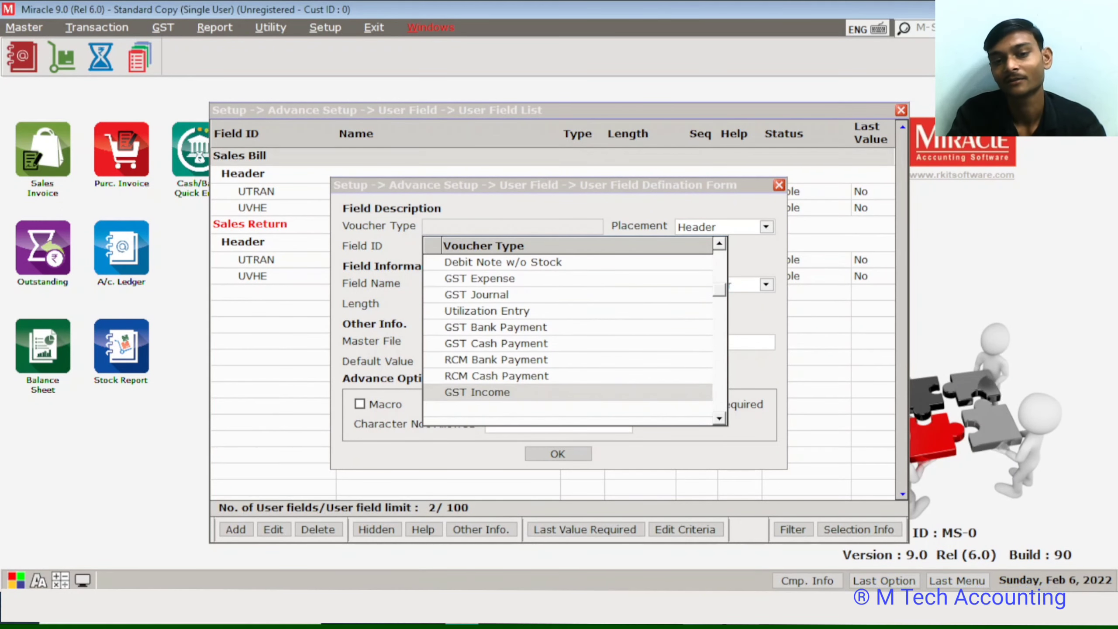
{"action": "key", "text": "Up"}
{"action": "key", "text": "Page_Up"}
{"action": "key", "text": "Page_Up"}
{"action": "key", "text": "Up"}
{"action": "key", "text": "Up"}
{"action": "key", "text": "Up"}
{"action": "key", "text": "Up"}
{"action": "key", "text": "Up"}
{"action": "key", "text": "Up"}
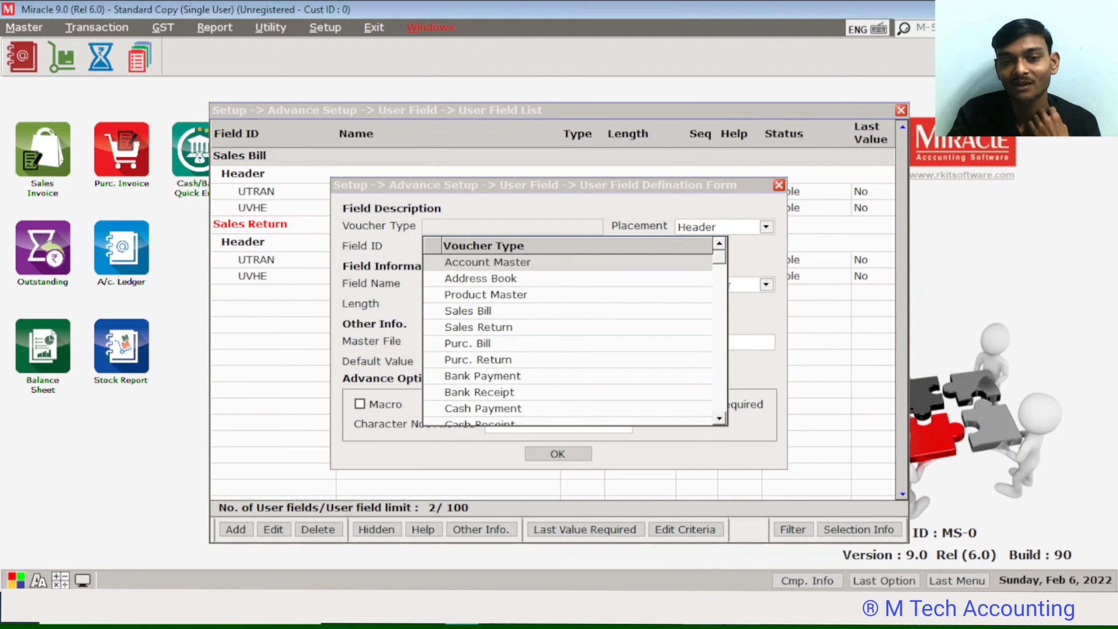
{"action": "key", "text": "Down"}
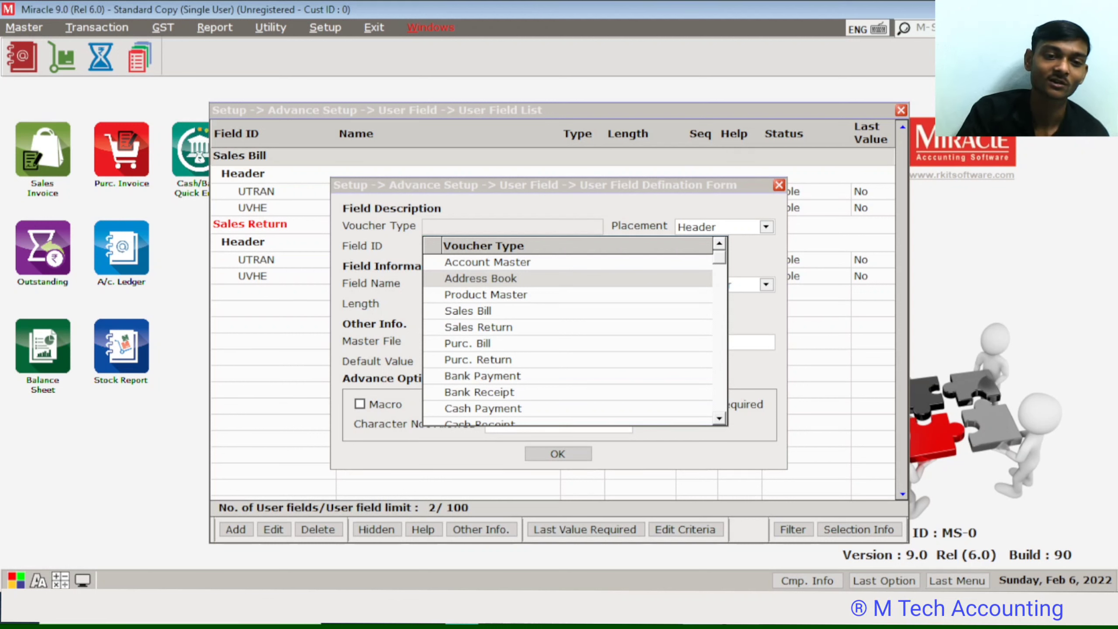
{"action": "key", "text": "Down"}
{"action": "key", "text": "Down"}
{"action": "key", "text": "Down"}
{"action": "key", "text": "Down"}
{"action": "key", "text": "Down"}
{"action": "key", "text": "Down"}
{"action": "key", "text": "Down"}
{"action": "key", "text": "Down"}
{"action": "key", "text": "Down"}
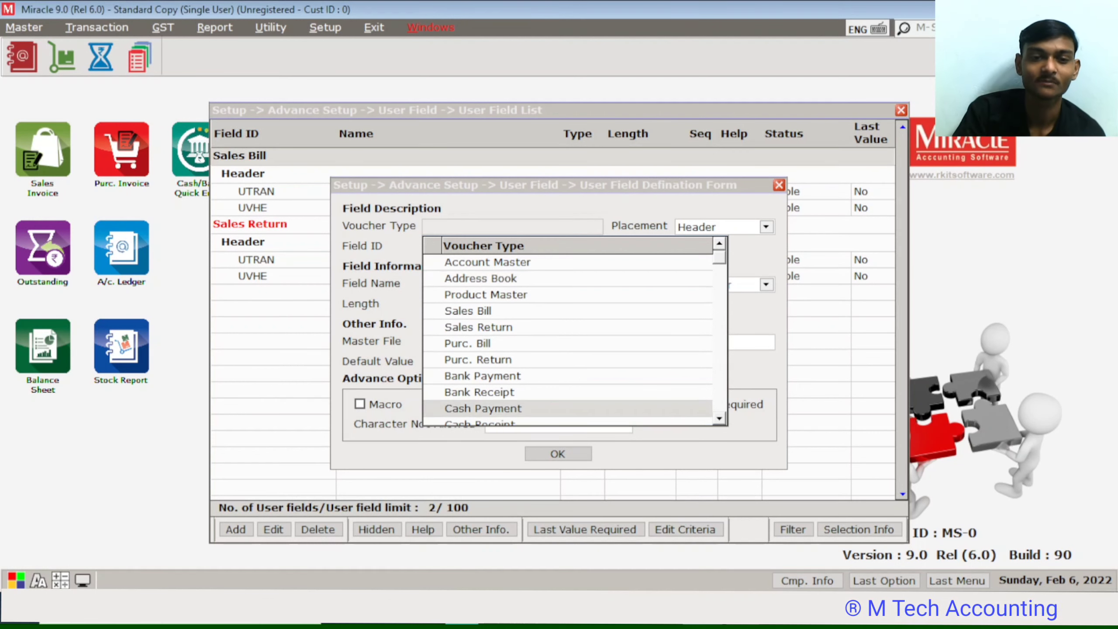
{"action": "key", "text": "Down"}
{"action": "key", "text": "Down"}
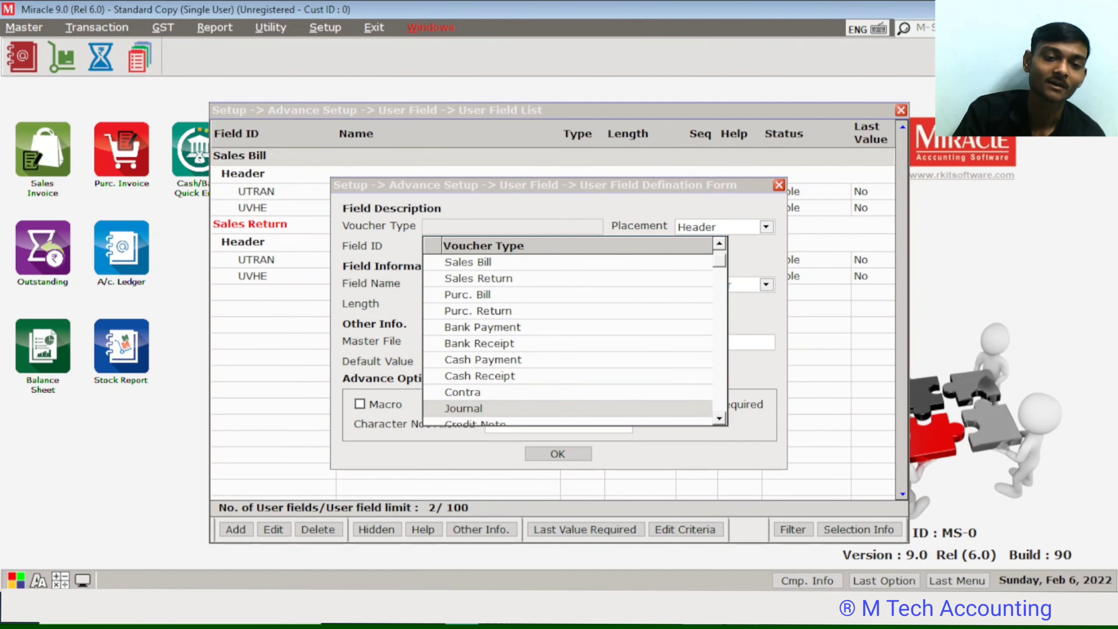
{"action": "key", "text": "Down"}
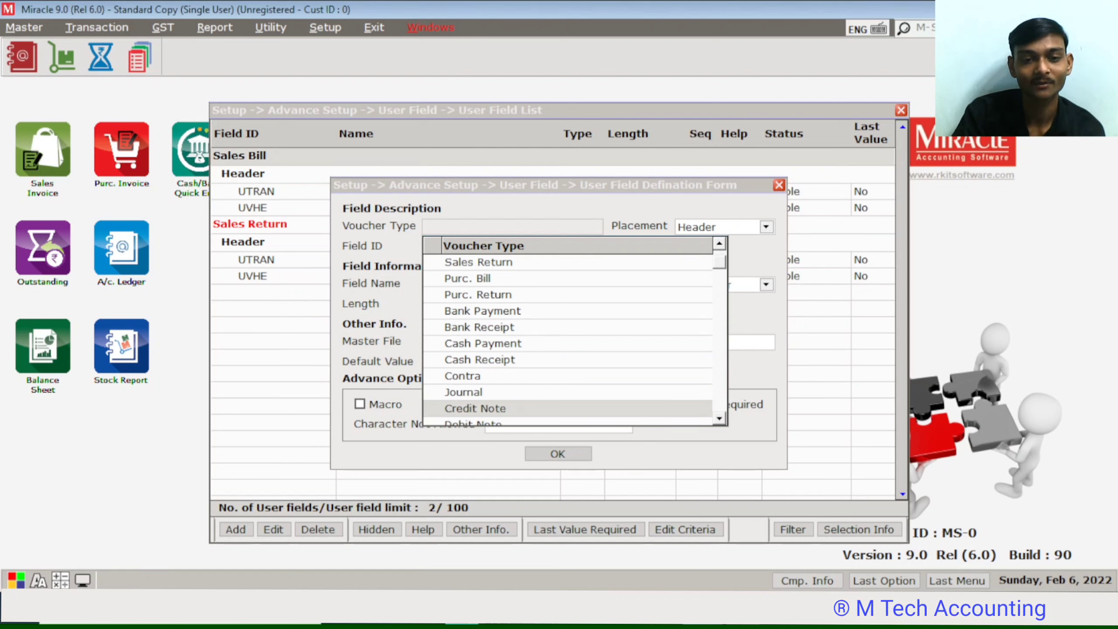
{"action": "key", "text": "Down"}
{"action": "key", "text": "Down"}
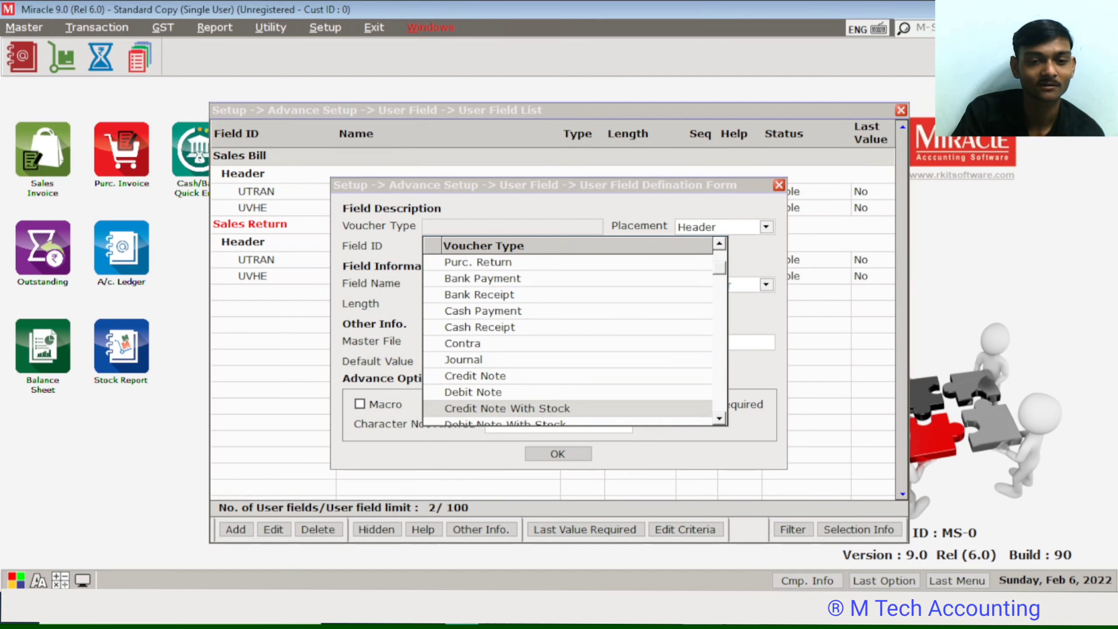
{"action": "key", "text": "Down"}
{"action": "key", "text": "Down"}
{"action": "key", "text": "Down"}
{"action": "key", "text": "Down"}
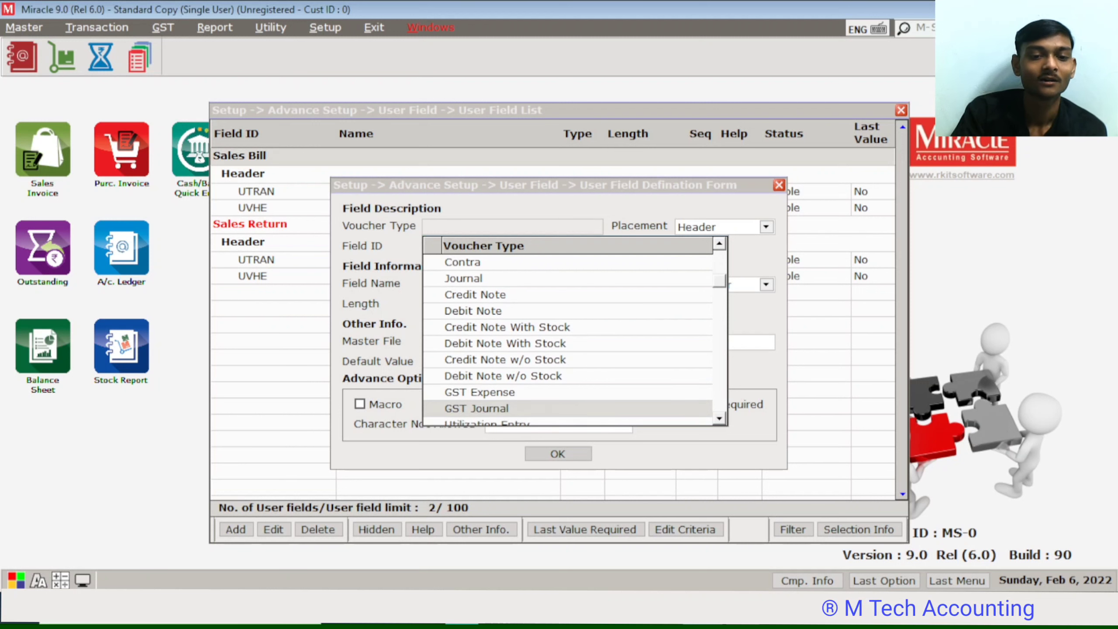
{"action": "key", "text": "Down"}
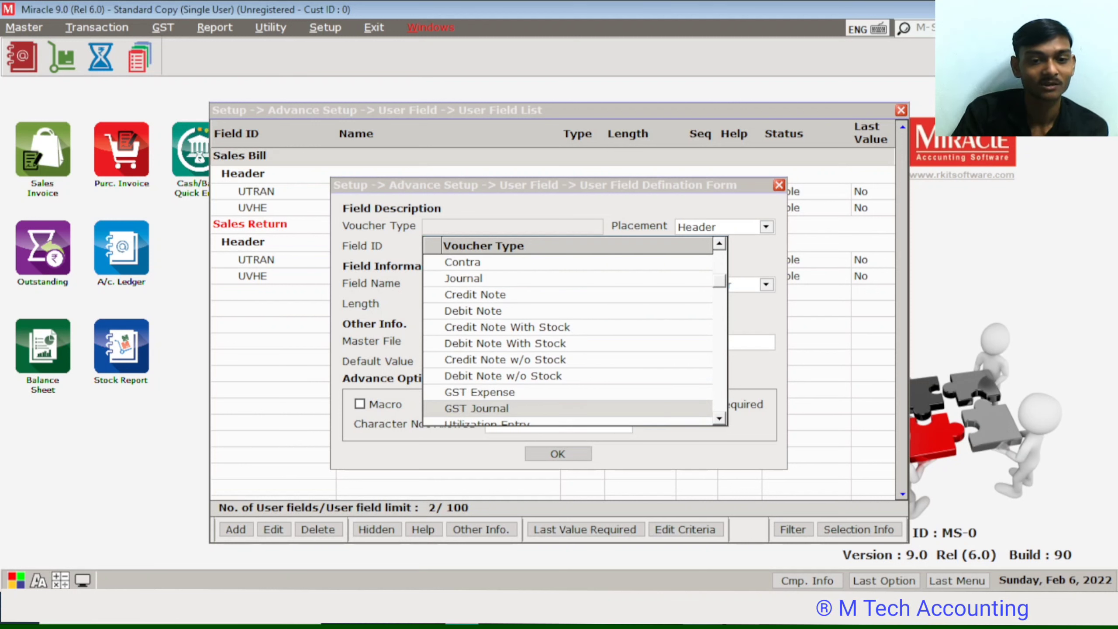
{"action": "key", "text": "Down"}
{"action": "key", "text": "Down"}
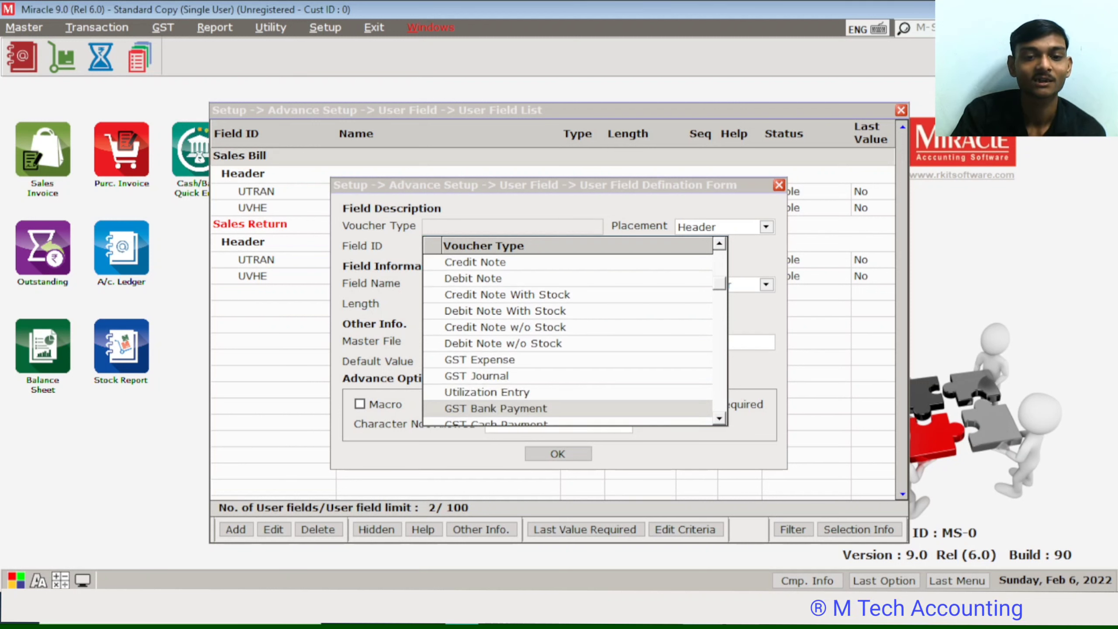
{"action": "key", "text": "Down"}
{"action": "key", "text": "Down"}
{"action": "key", "text": "Down"}
{"action": "key", "text": "Down"}
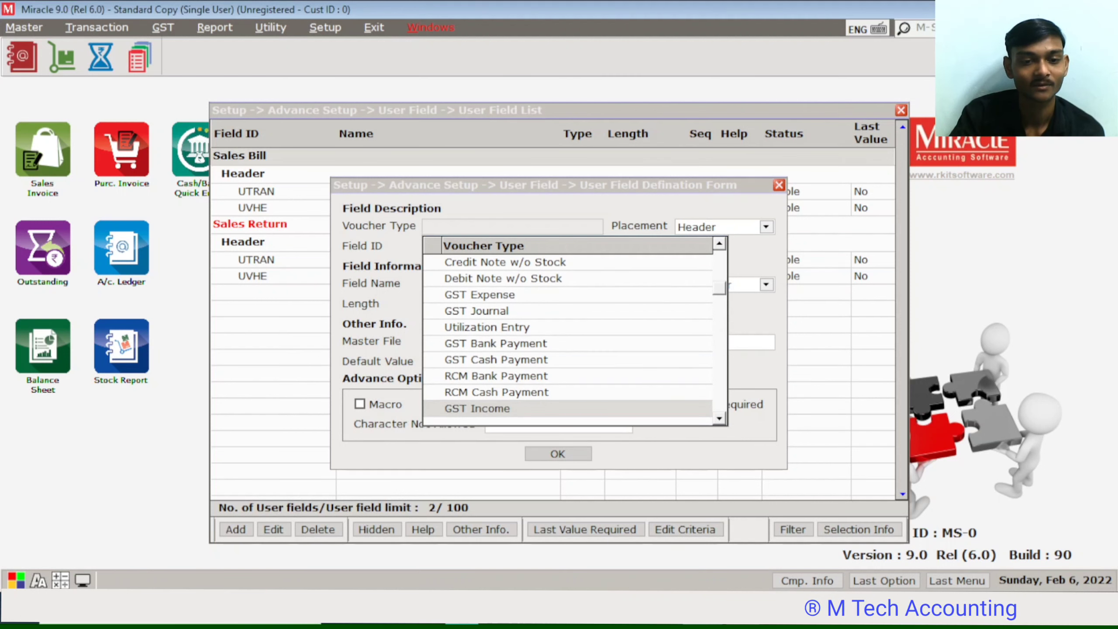
{"action": "key", "text": "Up"}
{"action": "key", "text": "Down"}
{"action": "key", "text": "Down"}
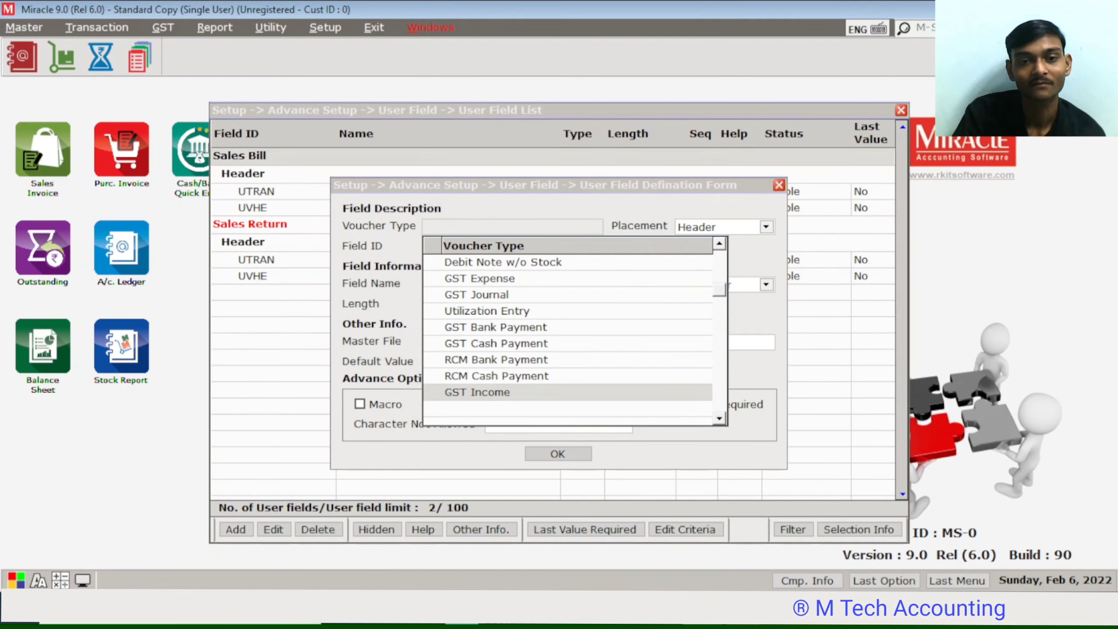
Mark Purc. Bill and Purc. Return as voucher types for the new user field.
{"action": "key", "text": "Up"}
{"action": "key", "text": "Up"}
{"action": "key", "text": "Up"}
{"action": "key", "text": "Up"}
{"action": "key", "text": "Up"}
{"action": "key", "text": "Up"}
{"action": "key", "text": "Up"}
{"action": "key", "text": "Up"}
{"action": "key", "text": "Up"}
{"action": "key", "text": "Up"}
{"action": "key", "text": "Up"}
{"action": "key", "text": "Up"}
{"action": "key", "text": "Up"}
{"action": "key", "text": "Up"}
{"action": "key", "text": "Up"}
{"action": "key", "text": "Up"}
{"action": "key", "text": "Up"}
{"action": "key", "text": "Up"}
{"action": "key", "text": "Up"}
{"action": "key", "text": "Up"}
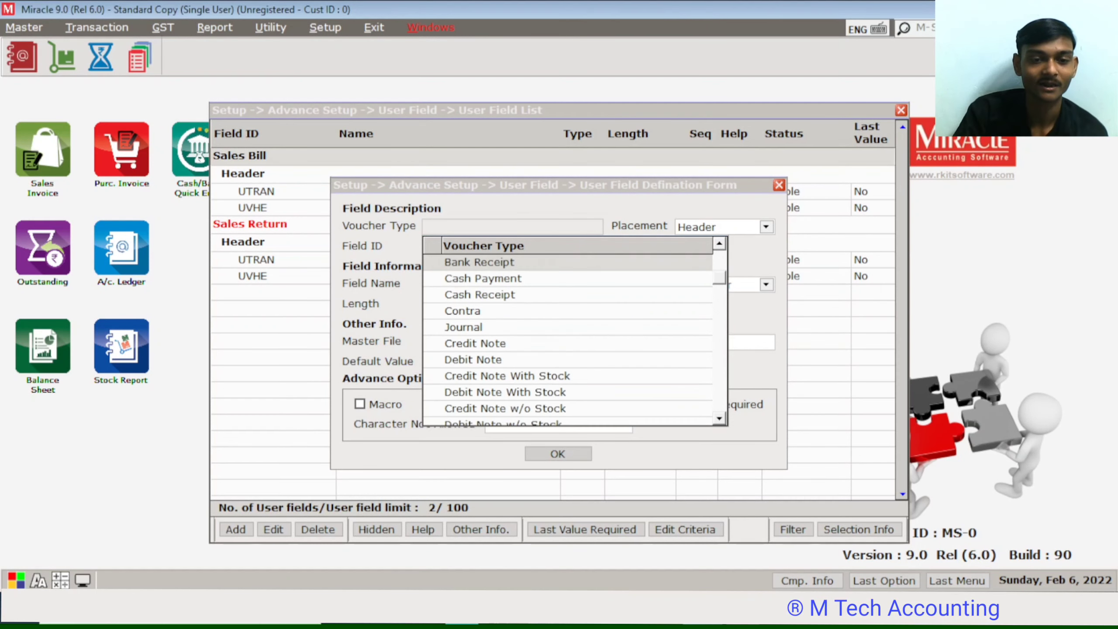
{"action": "key", "text": "Down"}
{"action": "key", "text": "Down"}
{"action": "key", "text": "Down"}
{"action": "key", "text": "Down"}
{"action": "key", "text": "Down"}
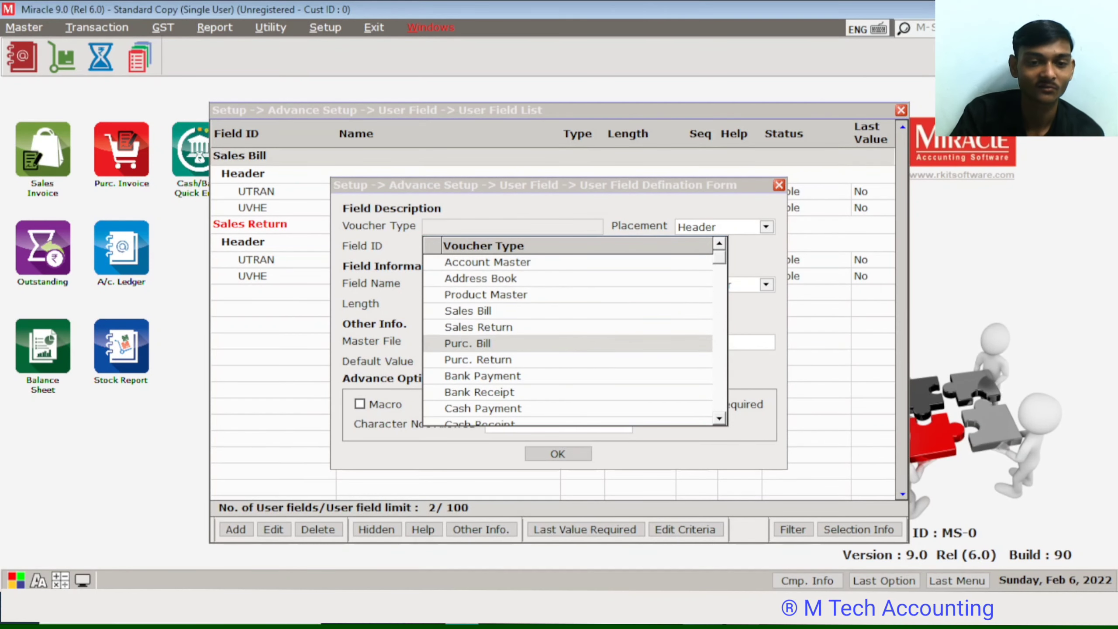
{"action": "key", "text": "space"}
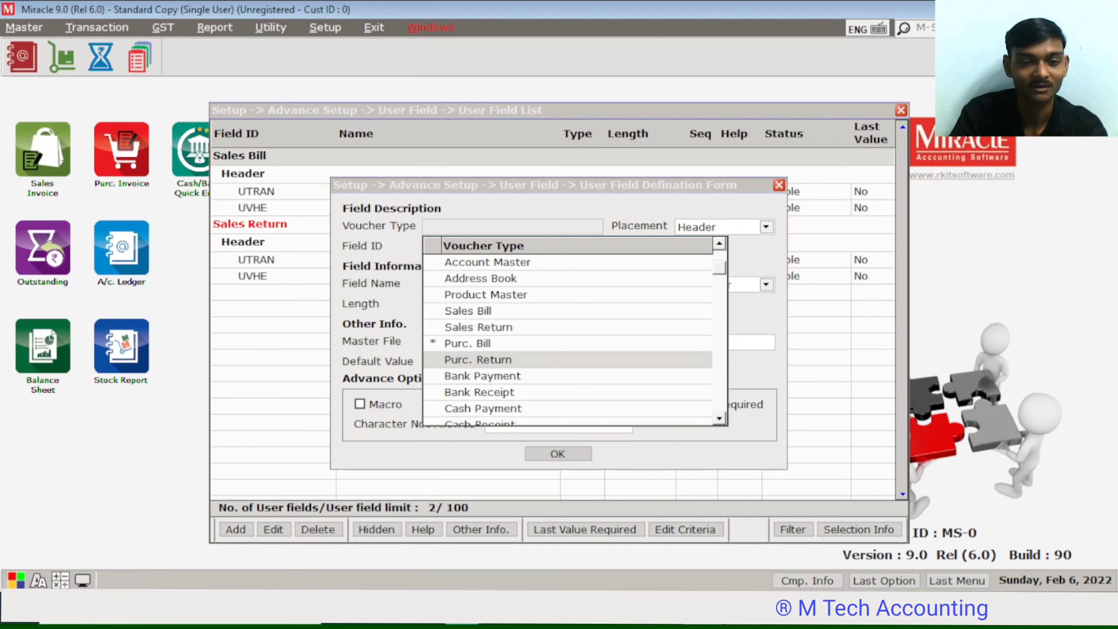
{"action": "key", "text": "space"}
Mark the consecutive voucher types from Credit Note With Stock through RCM Cash Payment.
{"action": "key", "text": "Down"}
{"action": "key", "text": "Down"}
{"action": "key", "text": "Down"}
{"action": "key", "text": "Down"}
{"action": "key", "text": "Down"}
{"action": "key", "text": "Down"}
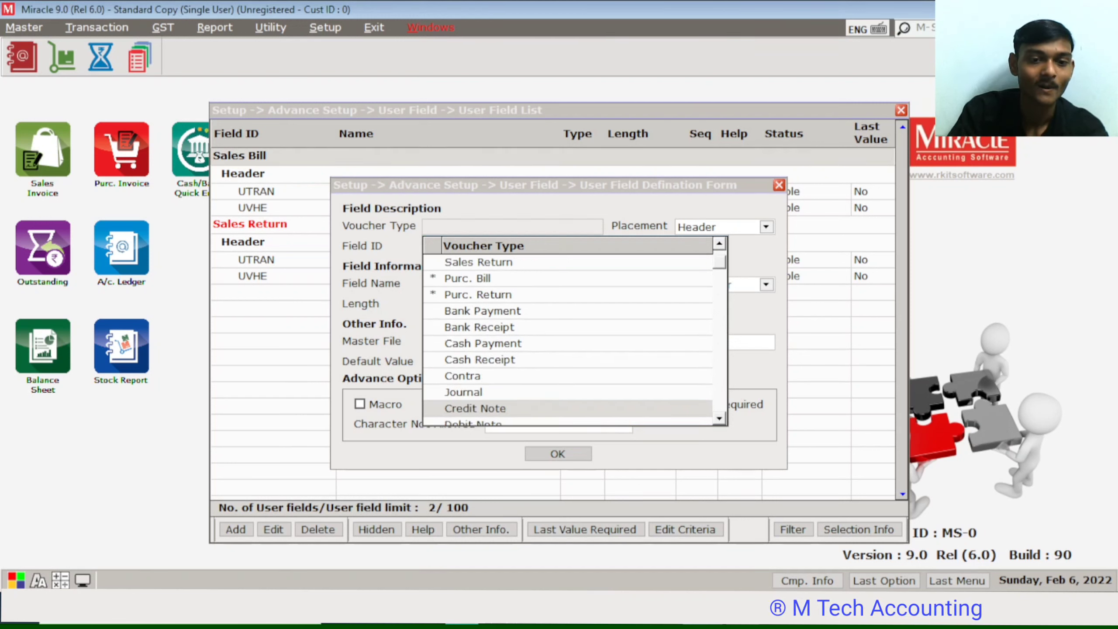
{"action": "key", "text": "Down"}
{"action": "key", "text": "Down"}
{"action": "key", "text": "Down"}
{"action": "key", "text": "Down"}
{"action": "key", "text": "Down"}
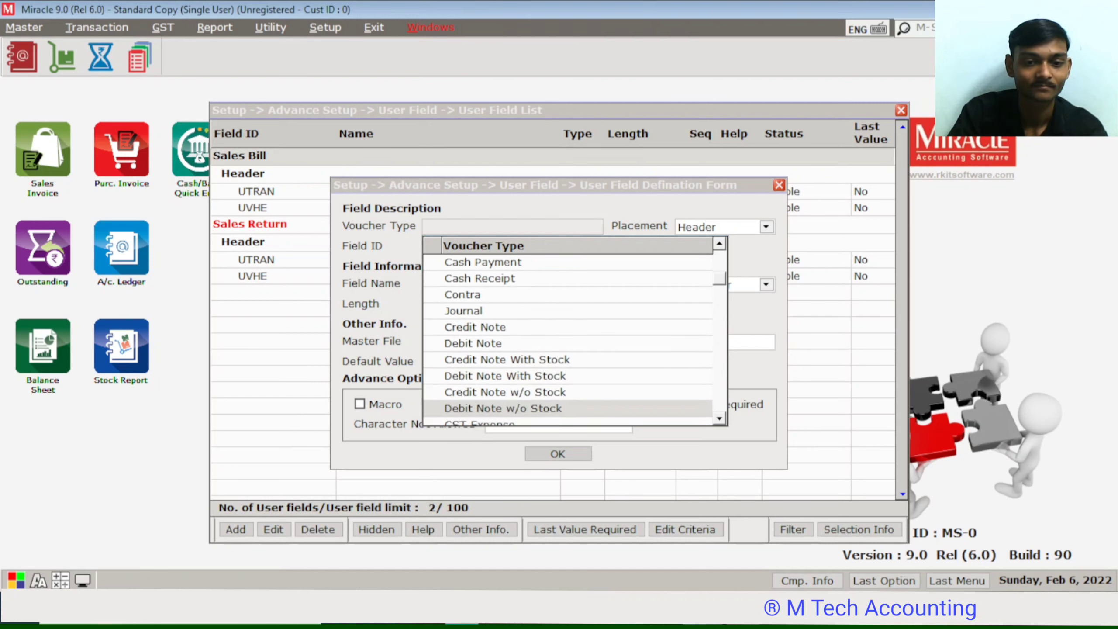
{"action": "key", "text": "Up"}
{"action": "key", "text": "Up"}
{"action": "key", "text": "Up"}
{"action": "key", "text": "space"}
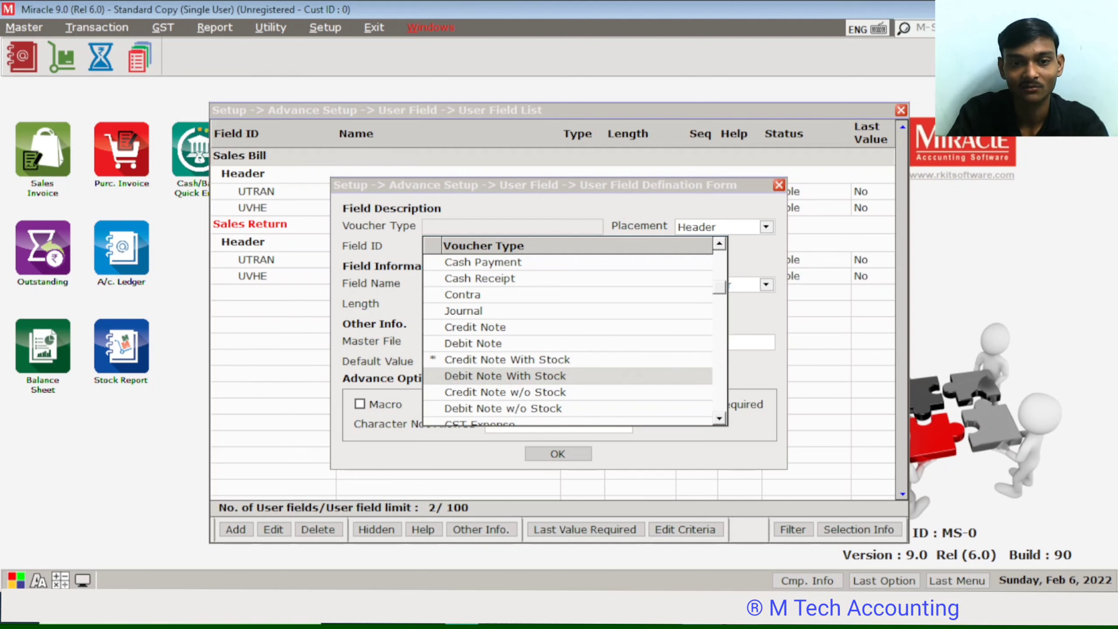
{"action": "key", "text": "space"}
{"action": "key", "text": "space"}
{"action": "key", "text": "space"}
{"action": "key", "text": "space"}
{"action": "key", "text": "space"}
{"action": "key", "text": "space"}
{"action": "key", "text": "space"}
{"action": "key", "text": "space"}
{"action": "key", "text": "space"}
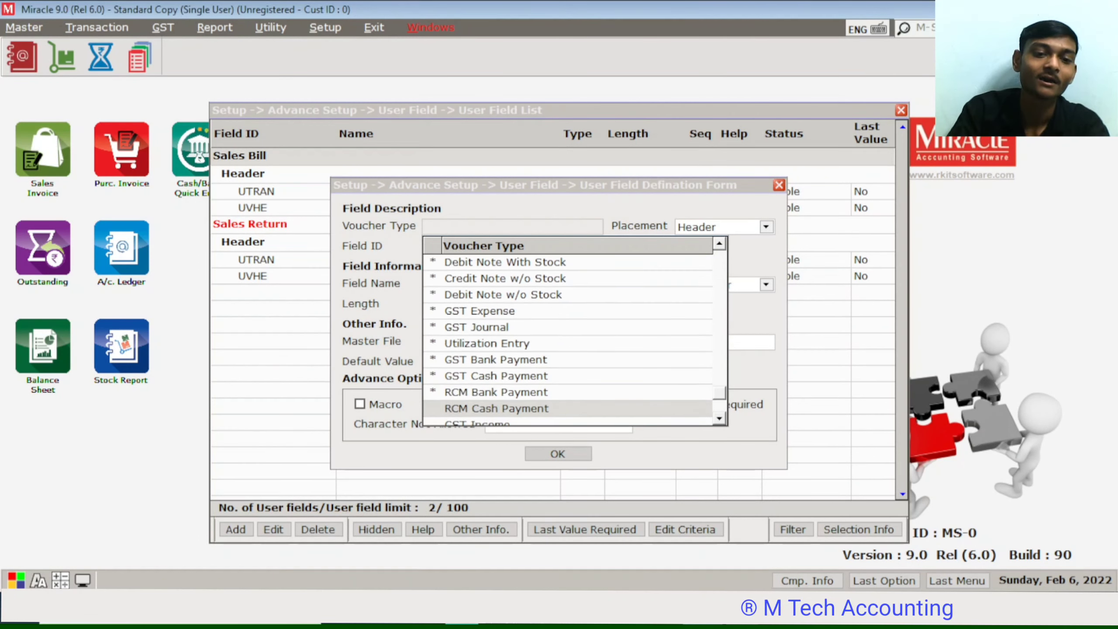
{"action": "key", "text": "space"}
Unmark Account Master in the voucher type selection.
{"action": "key", "text": "Up"}
{"action": "key", "text": "Up"}
{"action": "key", "text": "Up"}
{"action": "key", "text": "Up"}
{"action": "key", "text": "Up"}
{"action": "key", "text": "Up"}
{"action": "key", "text": "Up"}
{"action": "key", "text": "Up"}
{"action": "key", "text": "Up"}
{"action": "key", "text": "Up"}
{"action": "key", "text": "Up"}
{"action": "key", "text": "Up"}
{"action": "key", "text": "Up"}
{"action": "key", "text": "Up"}
{"action": "key", "text": "Up"}
{"action": "key", "text": "Up"}
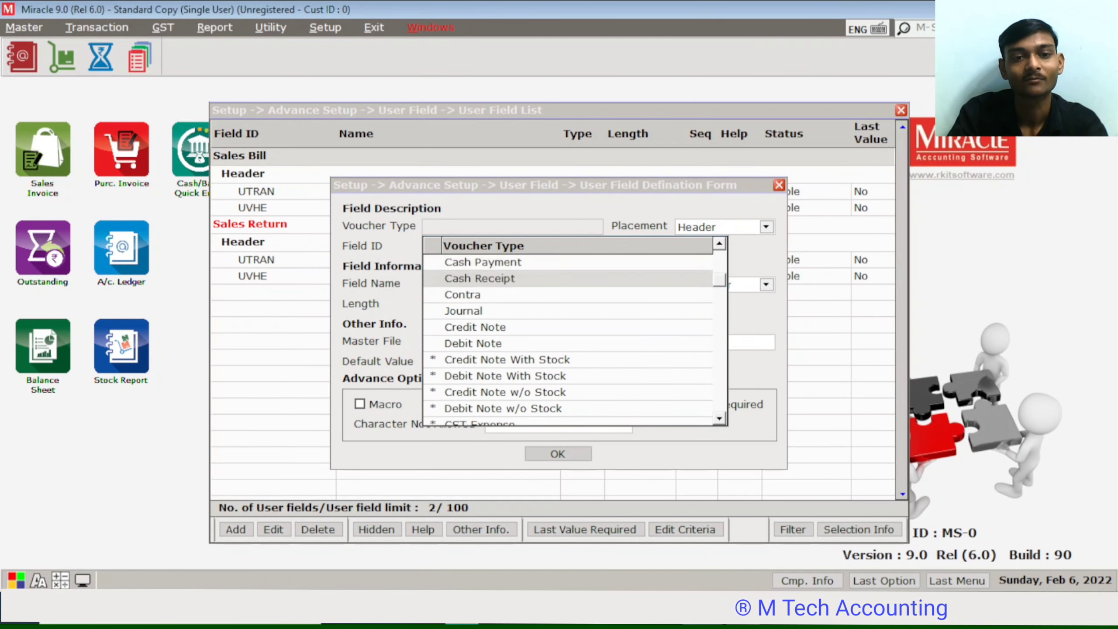
{"action": "key", "text": "Up"}
{"action": "key", "text": "Up"}
{"action": "key", "text": "Up"}
{"action": "key", "text": "Up"}
{"action": "key", "text": "Up"}
{"action": "key", "text": "Up"}
{"action": "key", "text": "Up"}
{"action": "key", "text": "Up"}
{"action": "key", "text": "Up"}
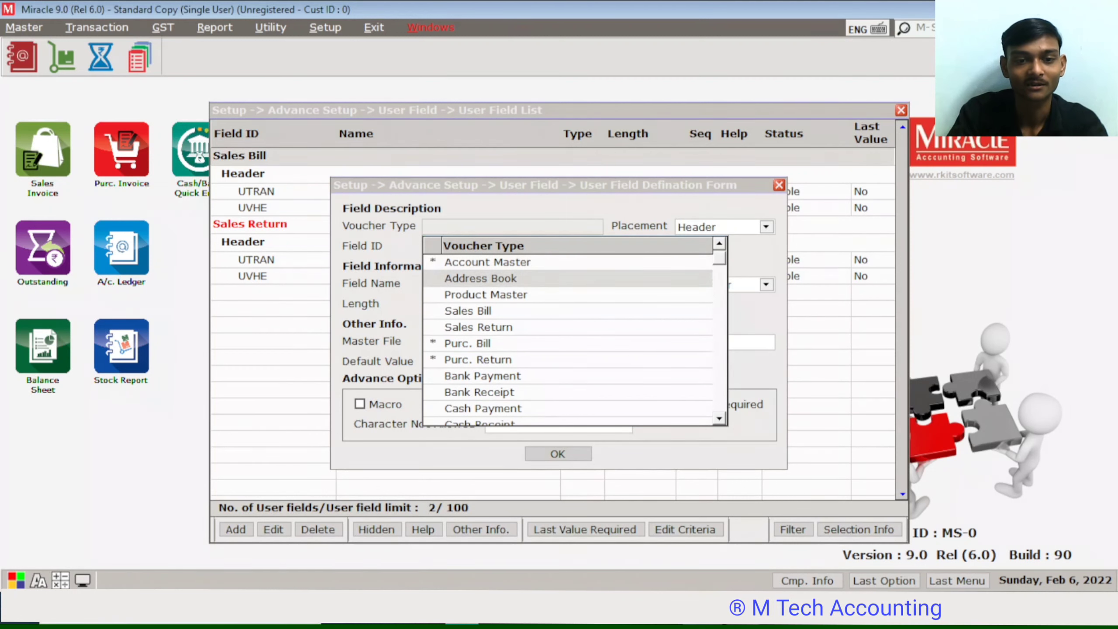
{"action": "key", "text": "Up"}
{"action": "key", "text": "space"}
Review the marked voucher types down to GST Bank Payment and accept the selection for the field.
{"action": "key", "text": "Down"}
{"action": "key", "text": "Down"}
{"action": "key", "text": "Down"}
{"action": "key", "text": "Down"}
{"action": "key", "text": "Down"}
{"action": "key", "text": "Down"}
{"action": "key", "text": "Down"}
{"action": "key", "text": "Down"}
{"action": "key", "text": "Down"}
{"action": "key", "text": "Down"}
{"action": "key", "text": "Down"}
{"action": "key", "text": "Down"}
{"action": "key", "text": "Down"}
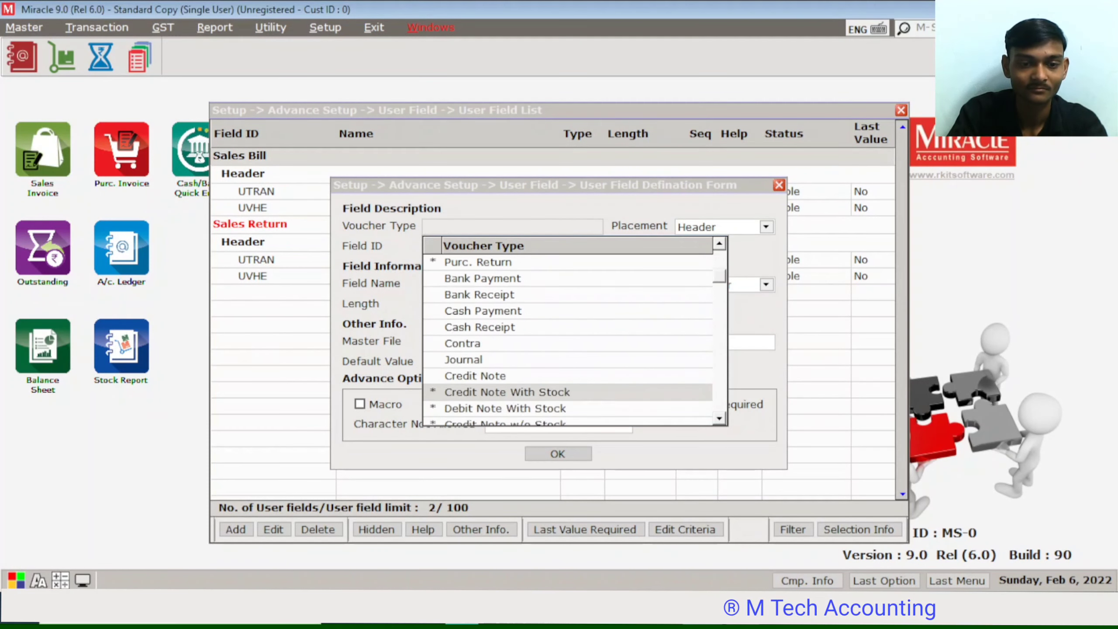
{"action": "key", "text": "Down"}
{"action": "key", "text": "Down"}
{"action": "key", "text": "Down"}
{"action": "key", "text": "Down"}
{"action": "key", "text": "Down"}
{"action": "key", "text": "Down"}
{"action": "key", "text": "Down"}
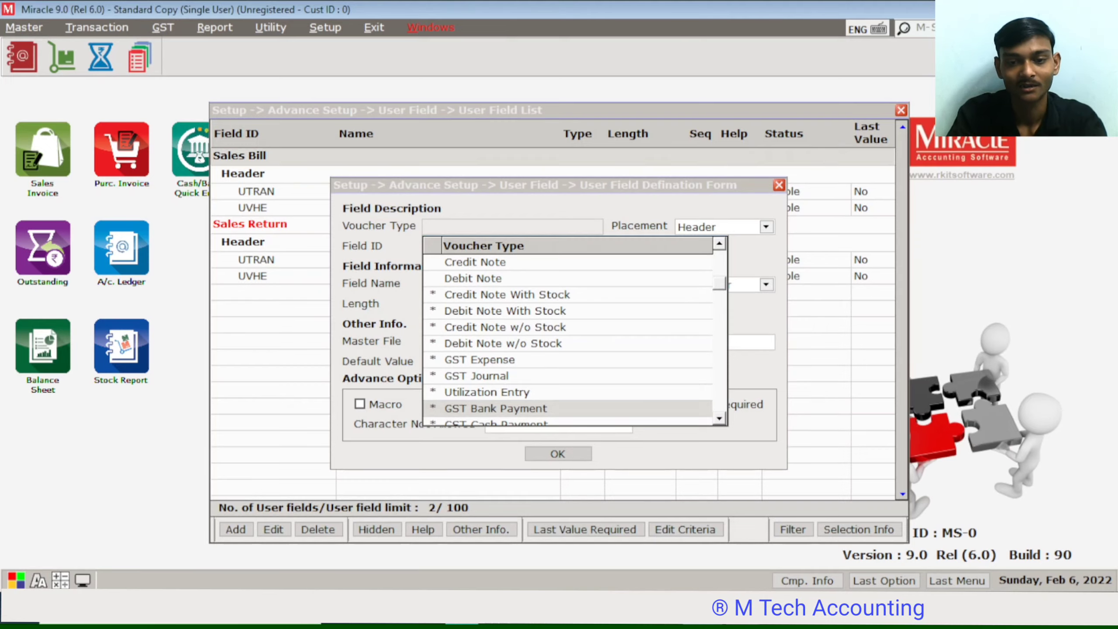
{"action": "key", "text": "Return"}
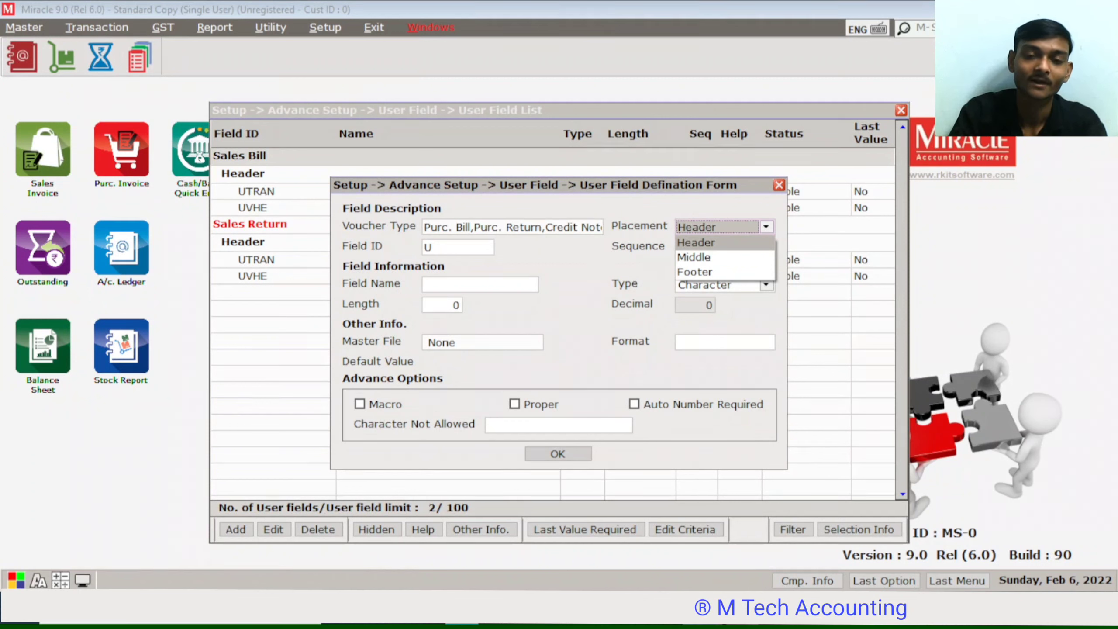
Set the field's placement to Middle and its ID to USR, keeping sequence 1.
{"action": "key", "text": "Down"}
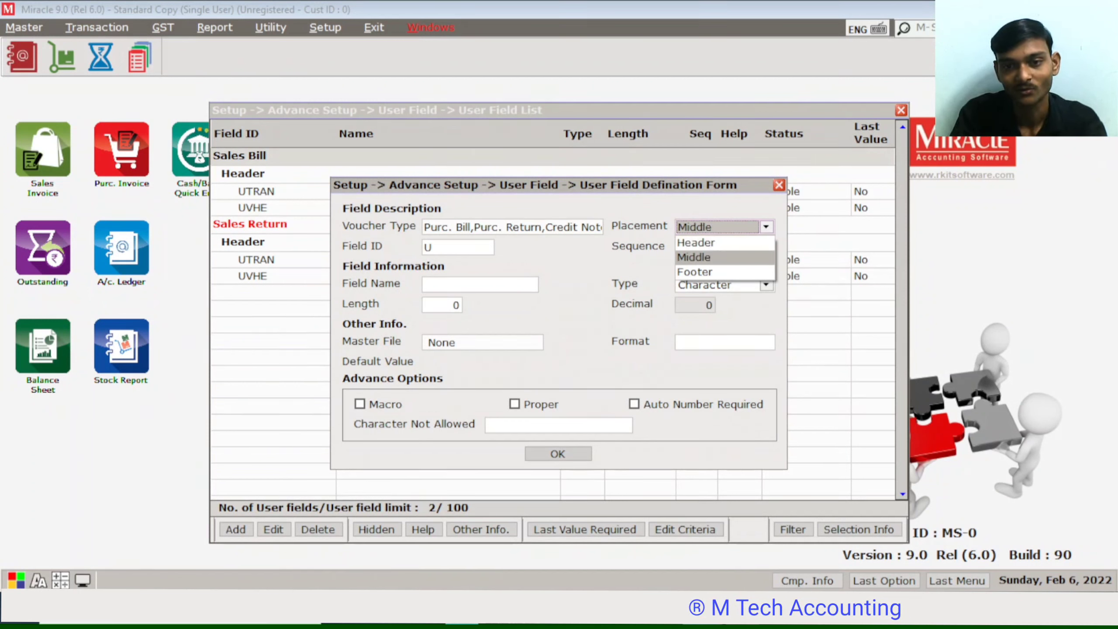
{"action": "key", "text": "Return"}
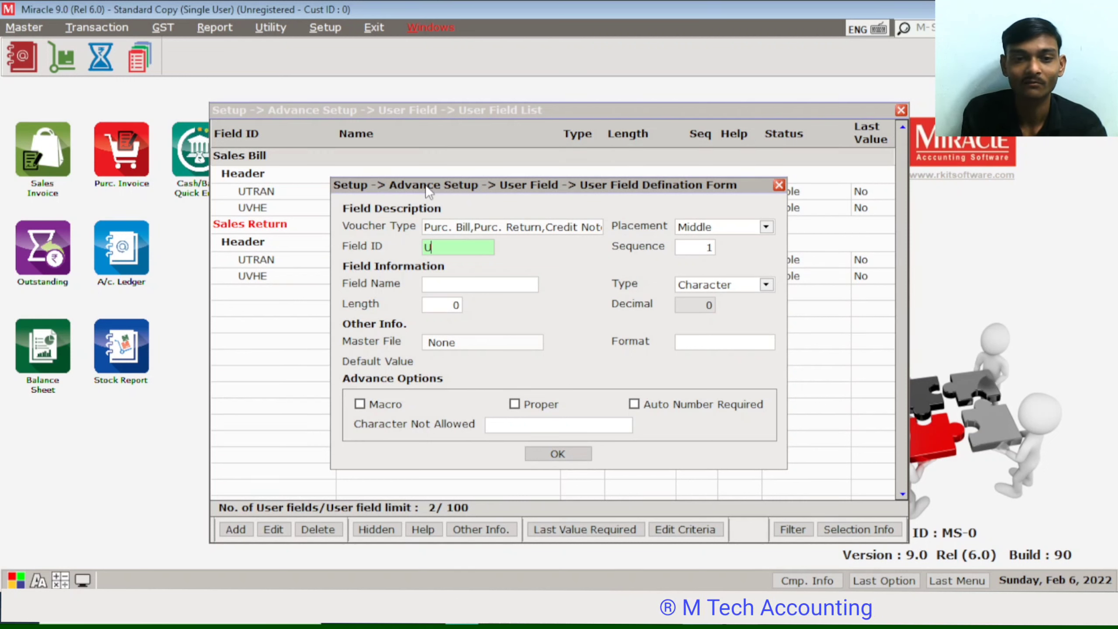
{"action": "type", "text": "SR"}
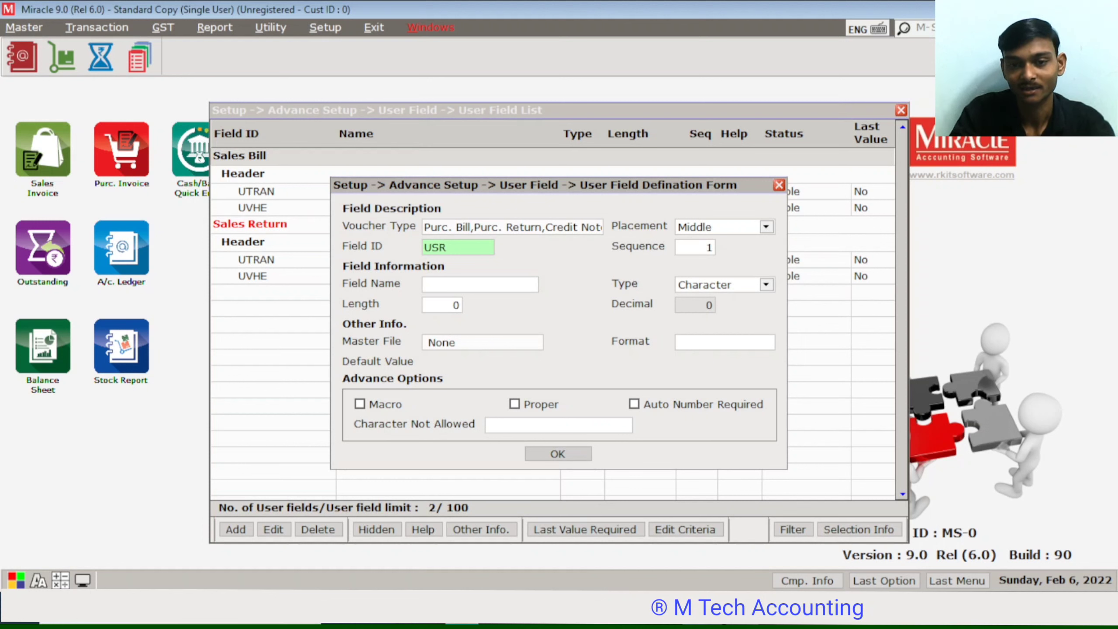
{"action": "key", "text": "Return"}
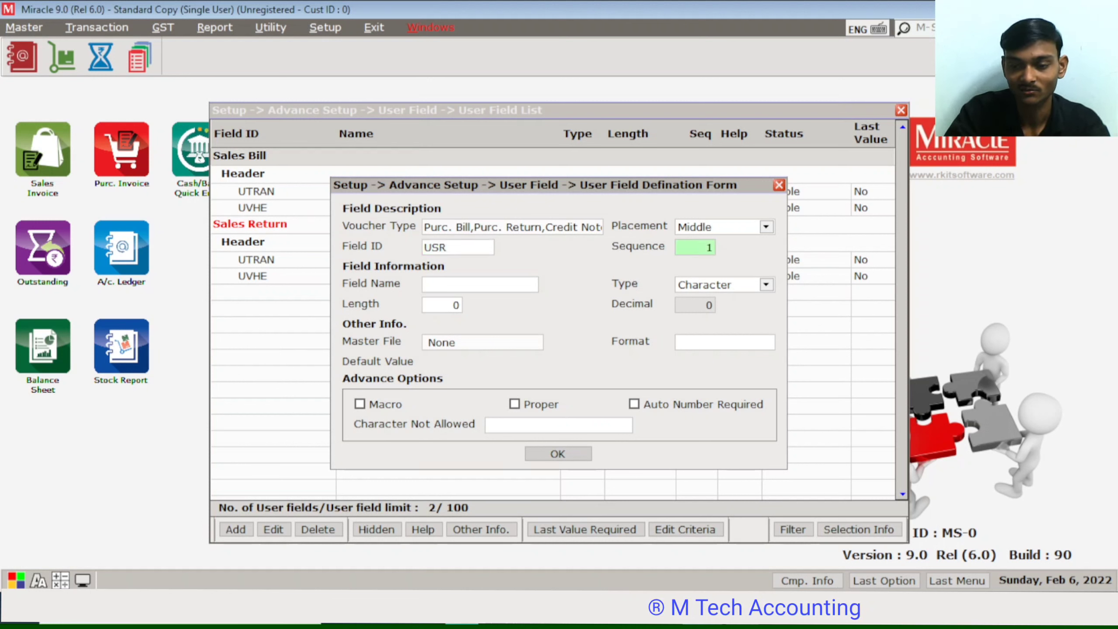
{"action": "key", "text": "Return"}
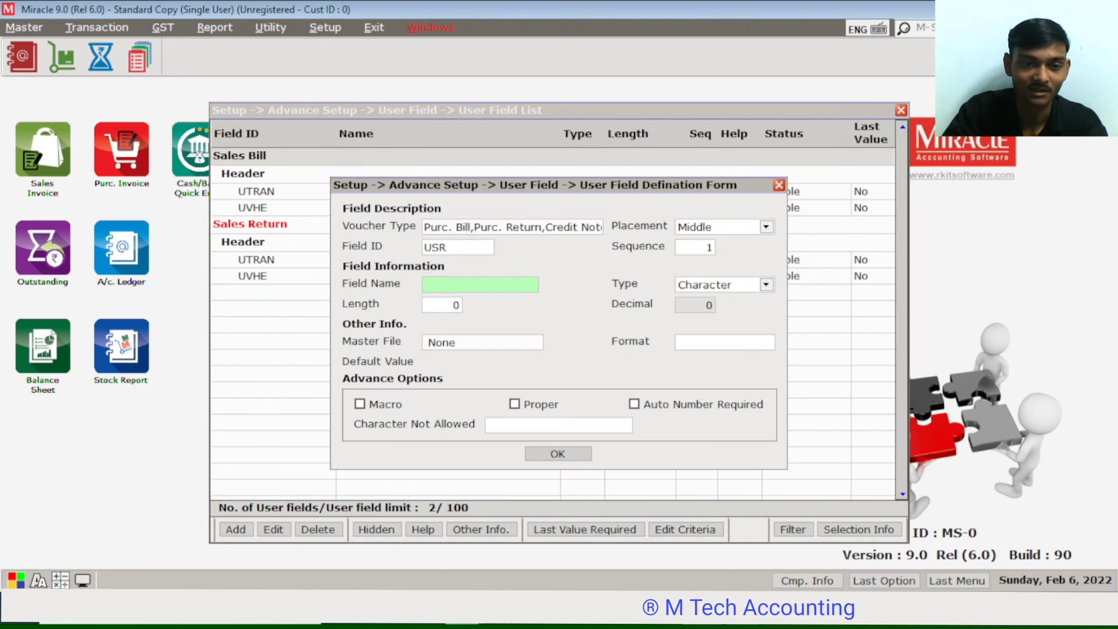
Name the field SR:NO. and set its type to Memo.
{"action": "type", "text": "SR"}
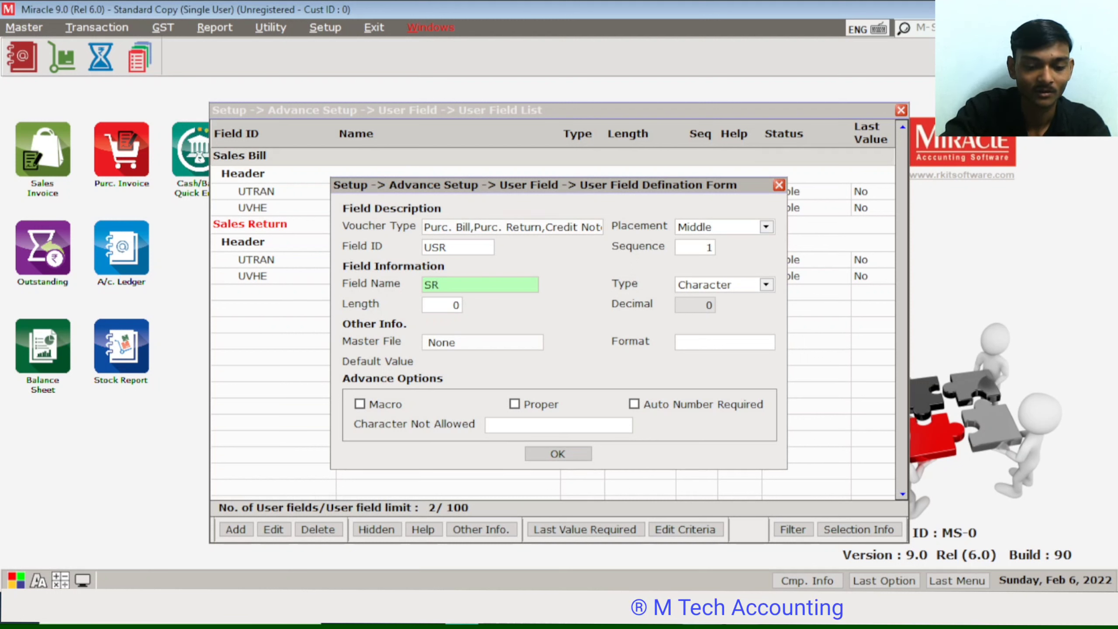
{"action": "type", "text": ":NO"}
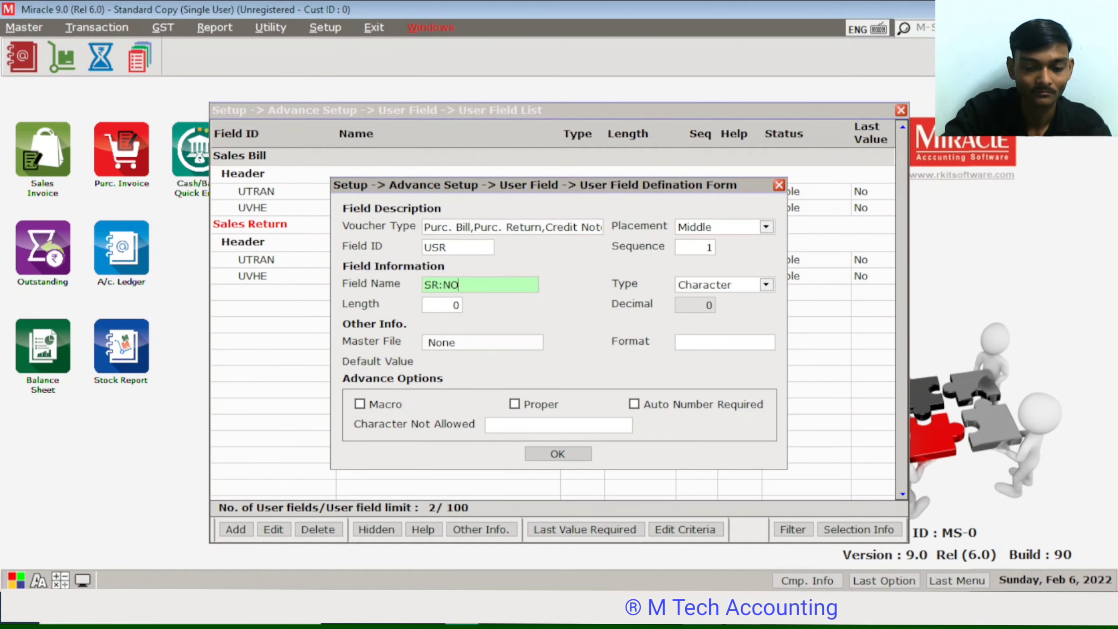
{"action": "type", "text": "."}
{"action": "key", "text": "Return"}
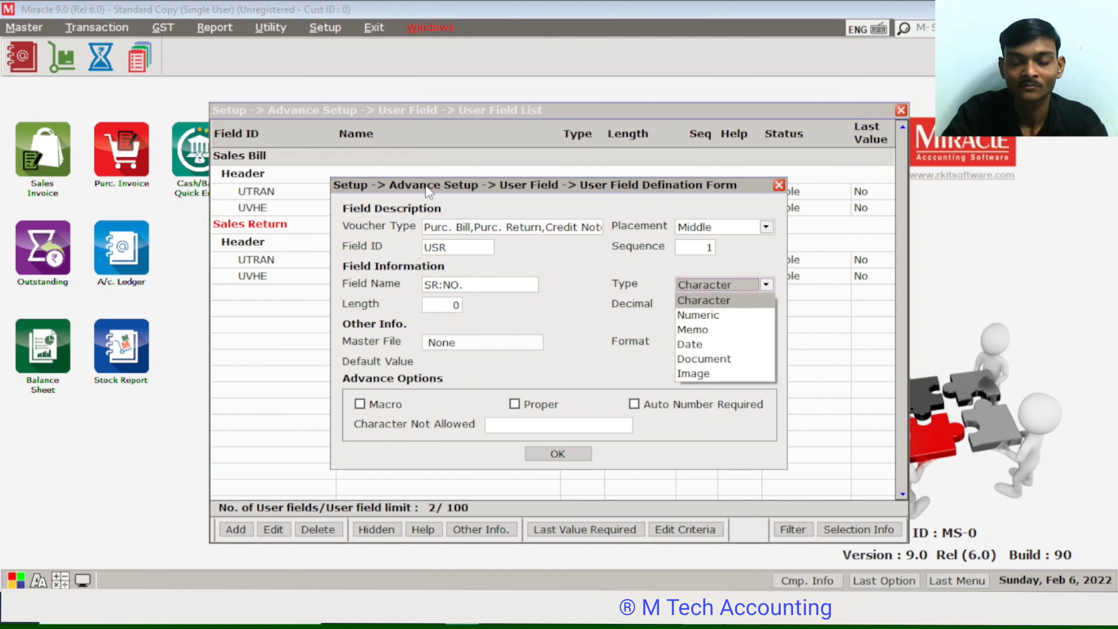
{"action": "key", "text": "Down"}
{"action": "key", "text": "Down"}
{"action": "key", "text": "Return"}
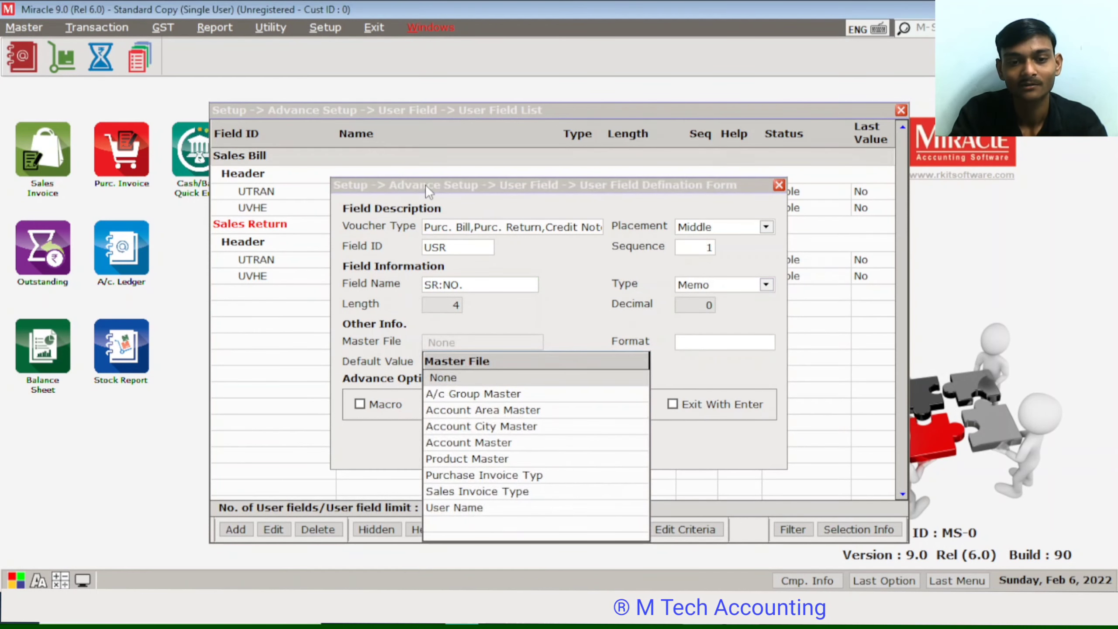
Keep the master file as None, leave the format and advanced options unset, and save the SR:NO. field.
{"action": "key", "text": "Return"}
{"action": "key", "text": "Return"}
{"action": "key", "text": "Return"}
{"action": "key", "text": "Return"}
{"action": "key", "text": "Return"}
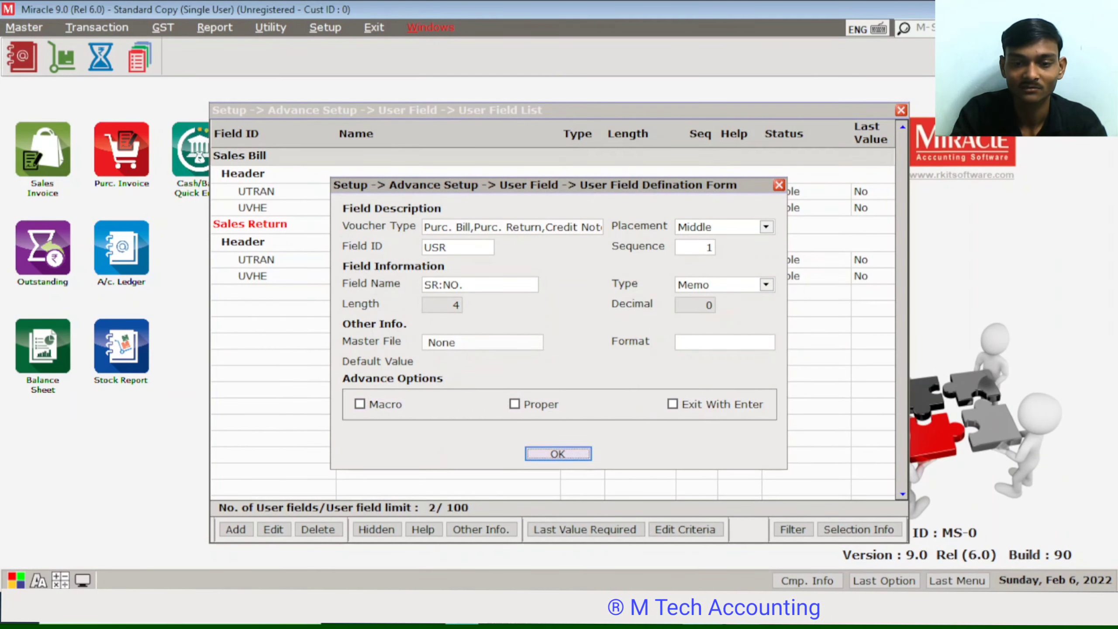
{"action": "key", "text": "Return"}
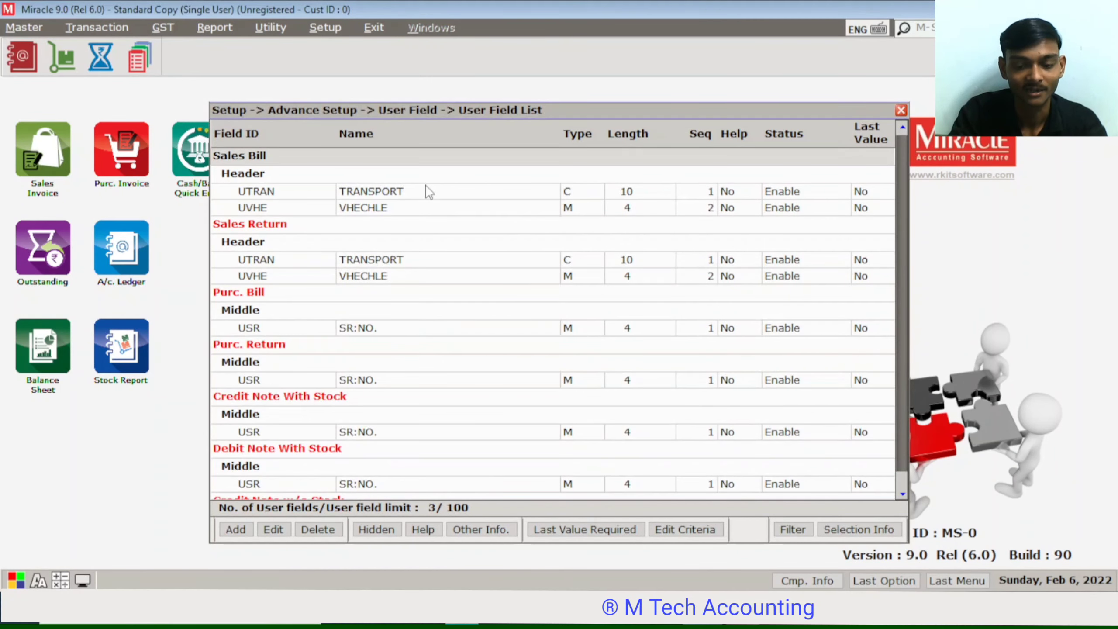
Add another user field and mark Purc. Bill and Purc. Return as its voucher types.
{"action": "key", "text": "Insert"}
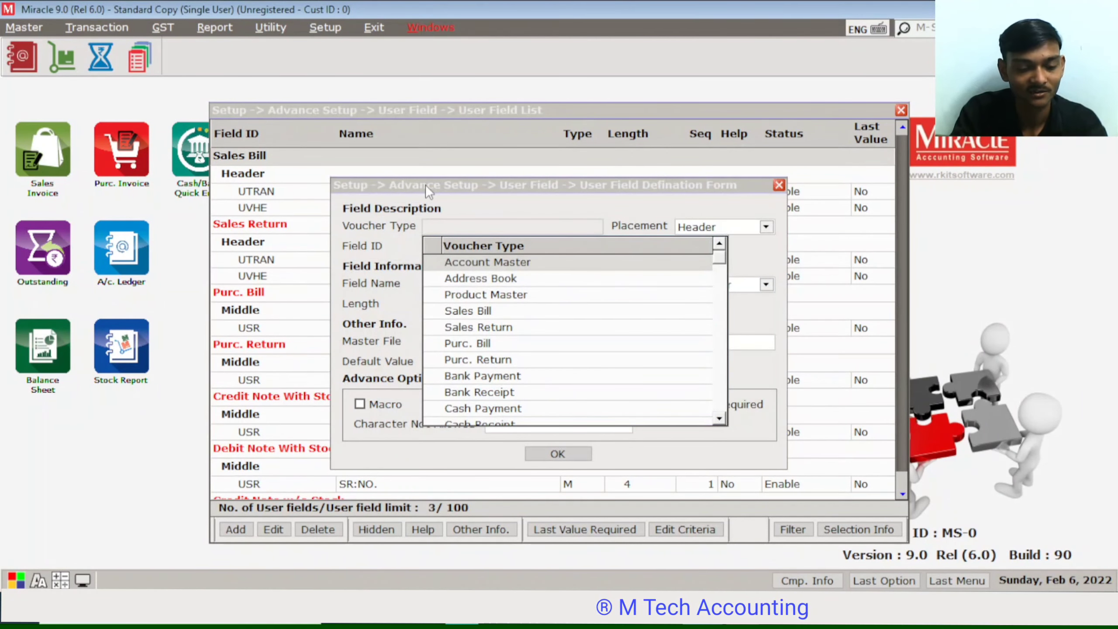
{"action": "type", "text": "P"}
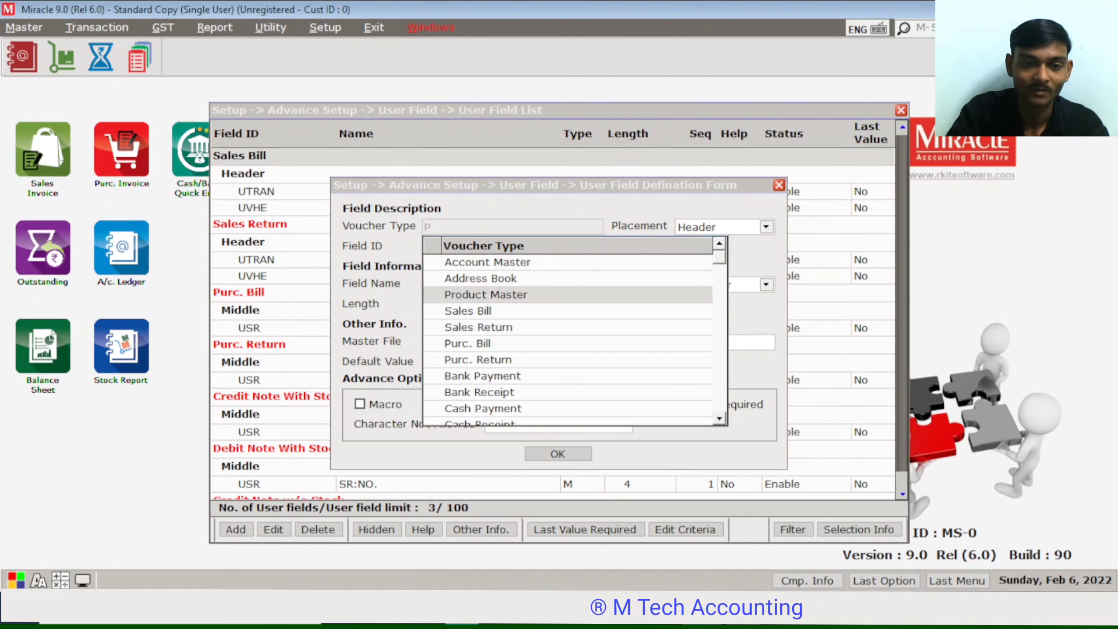
{"action": "key", "text": "Down"}
{"action": "key", "text": "Down"}
{"action": "key", "text": "Down"}
{"action": "key", "text": "Down"}
{"action": "key", "text": "Down"}
{"action": "key", "text": "Up"}
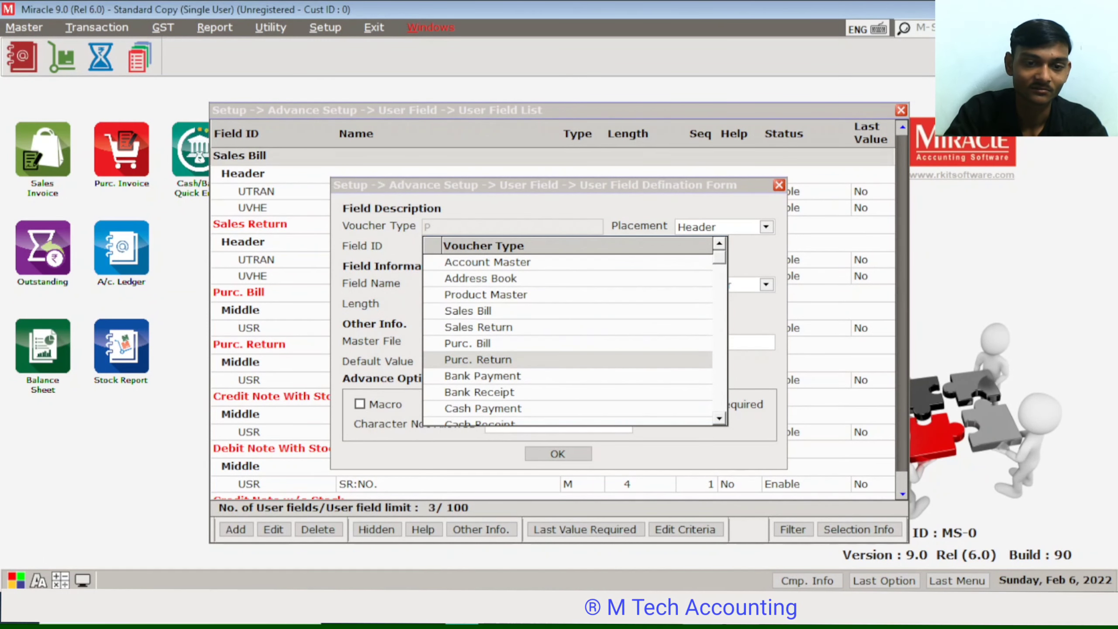
{"action": "key", "text": "Up"}
{"action": "key", "text": "space"}
{"action": "key", "text": "space"}
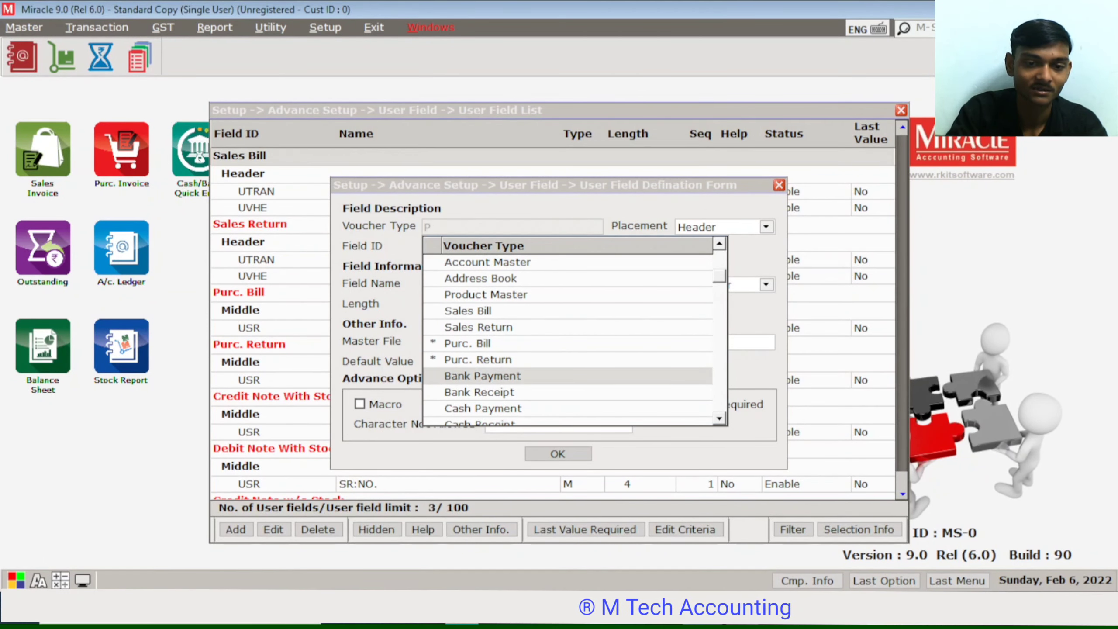
Review the remaining voucher types down to GST Income and accept the two marked ones.
{"action": "key", "text": "Down"}
{"action": "key", "text": "Down"}
{"action": "key", "text": "Down"}
{"action": "key", "text": "Down"}
{"action": "key", "text": "Down"}
{"action": "key", "text": "Down"}
{"action": "key", "text": "Down"}
{"action": "key", "text": "Down"}
{"action": "key", "text": "Down"}
{"action": "key", "text": "Down"}
{"action": "key", "text": "Down"}
{"action": "key", "text": "Down"}
{"action": "key", "text": "Down"}
{"action": "key", "text": "Down"}
{"action": "key", "text": "Down"}
{"action": "key", "text": "Down"}
{"action": "key", "text": "Down"}
{"action": "key", "text": "Down"}
{"action": "key", "text": "Down"}
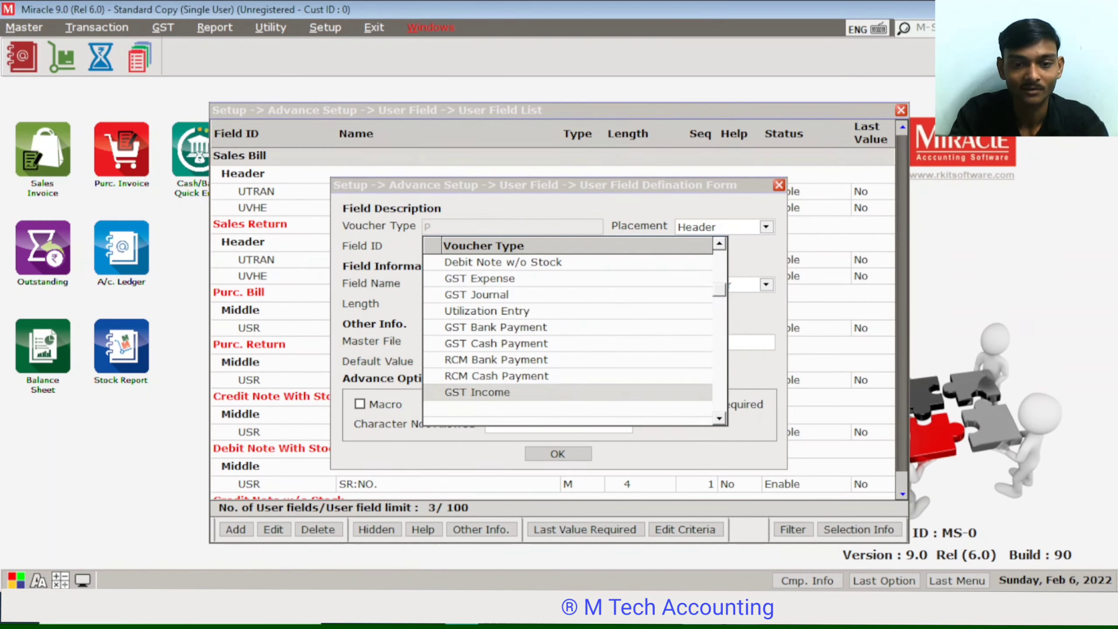
{"action": "key", "text": "Return"}
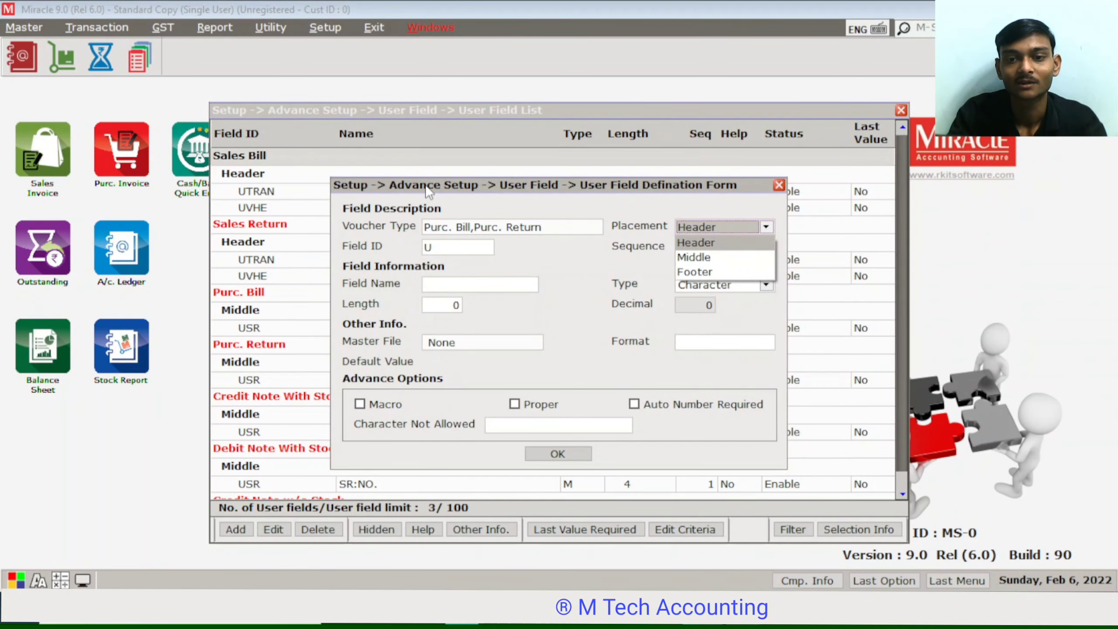
Set the field's placement to Footer and its ID to UBRO, keeping sequence 1.
{"action": "key", "text": "Down"}
{"action": "key", "text": "Down"}
{"action": "key", "text": "Return"}
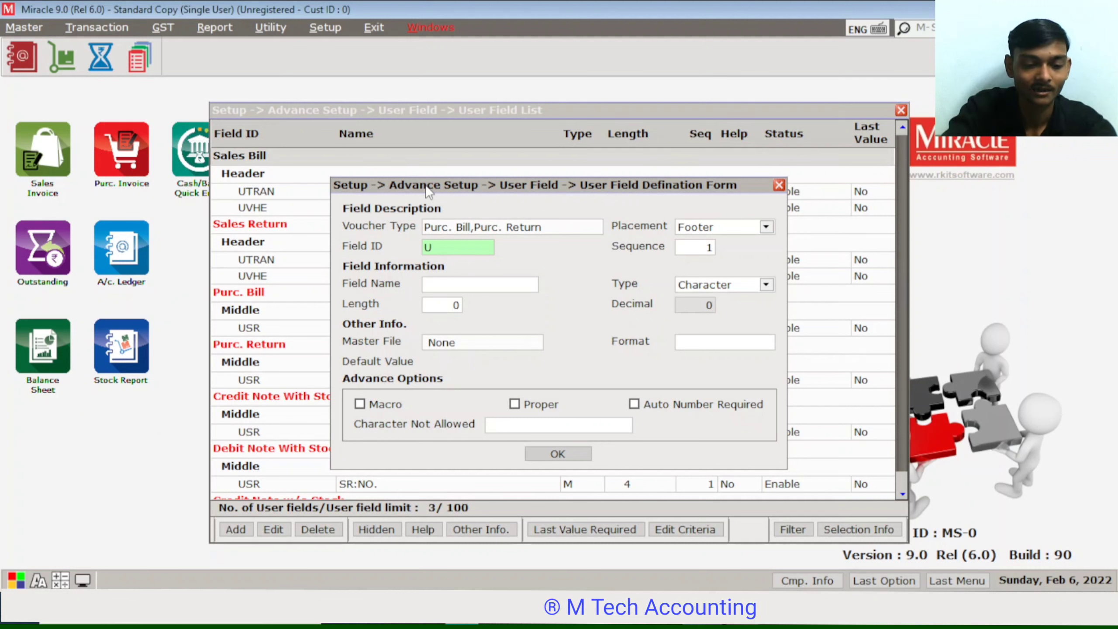
{"action": "type", "text": "BRO"}
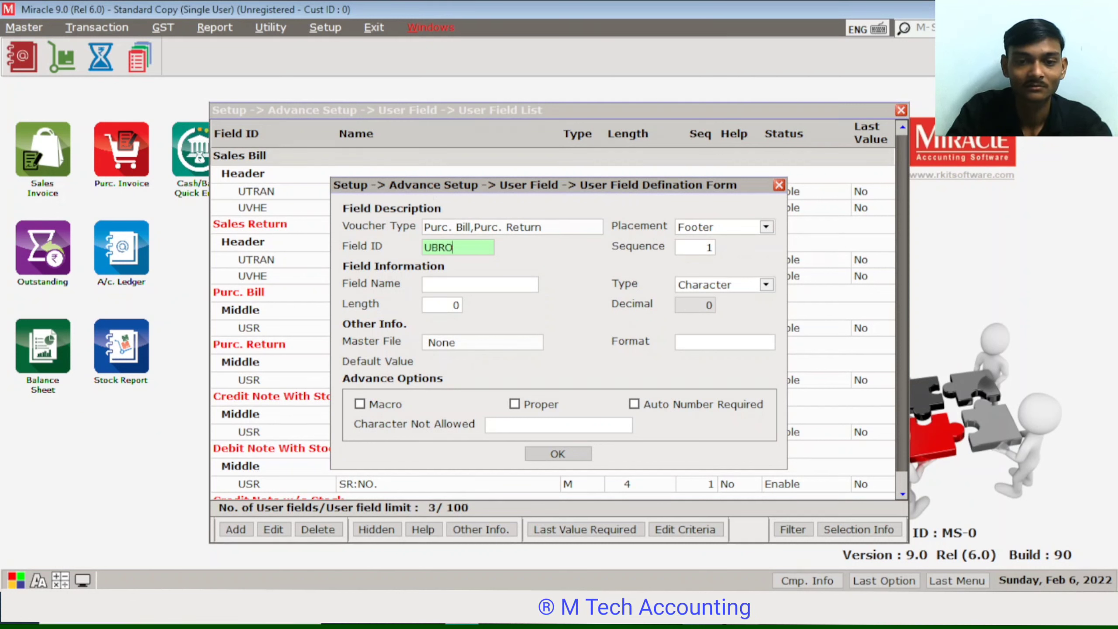
{"action": "key", "text": "Return"}
{"action": "key", "text": "Return"}
Name the field BROKER and keep its type as Character.
{"action": "type", "text": "BRO"}
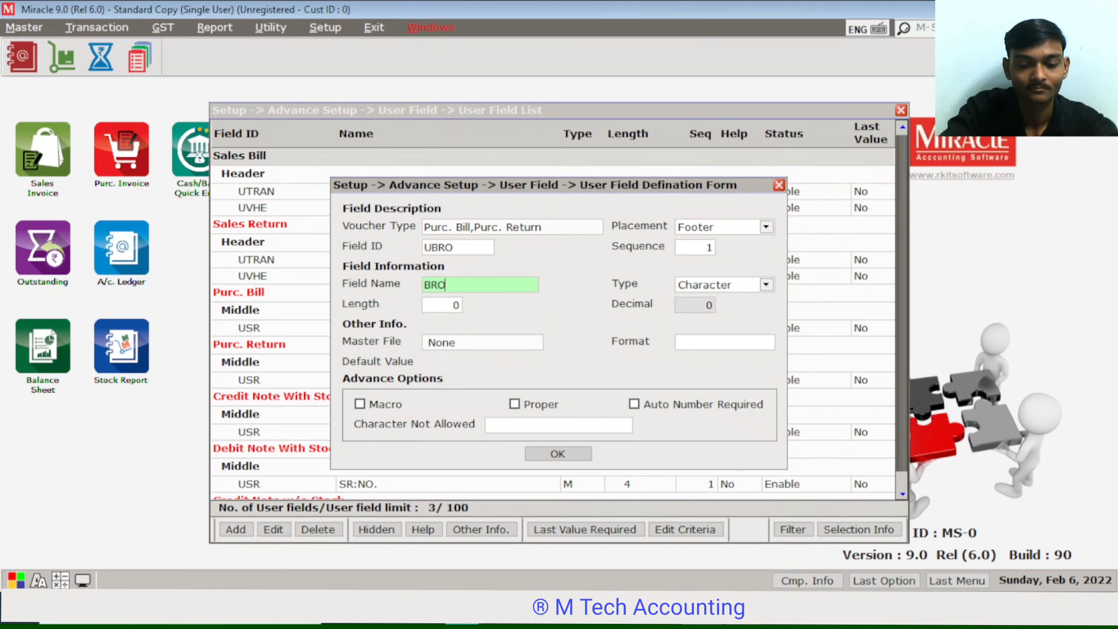
{"action": "type", "text": "K"}
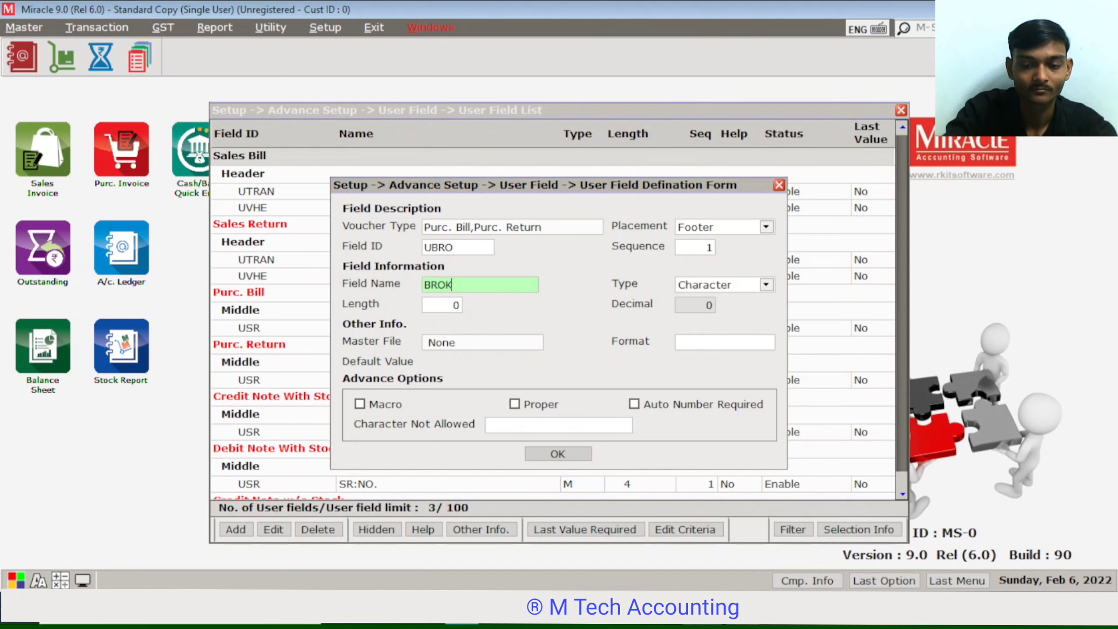
{"action": "key", "text": "BackSpace"}
{"action": "type", "text": "KER"}
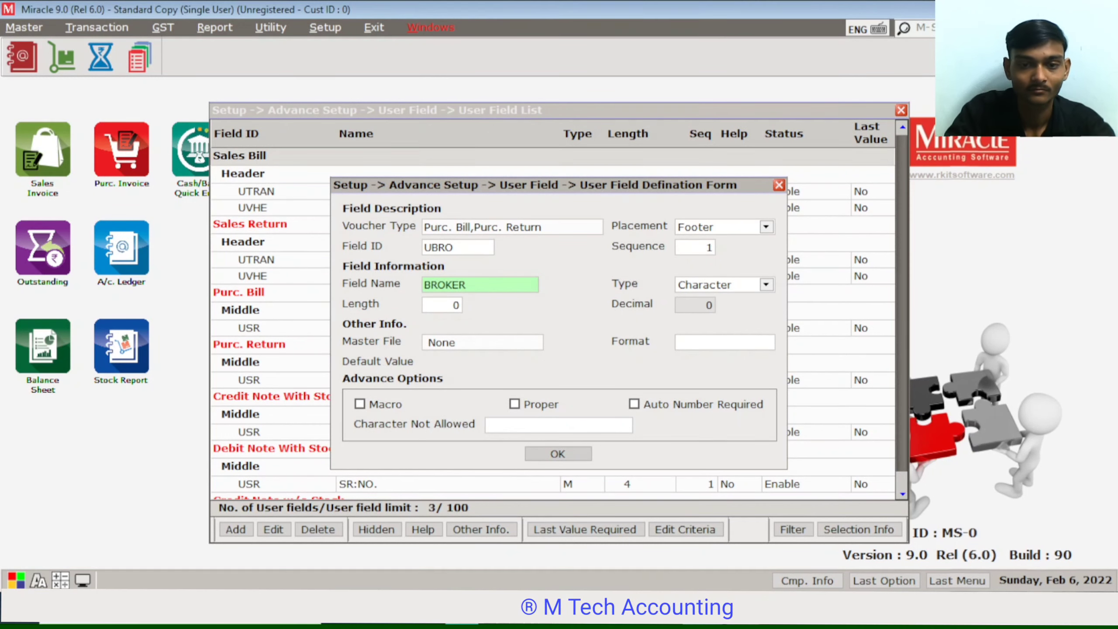
{"action": "key", "text": "Return"}
{"action": "key", "text": "Down"}
{"action": "key", "text": "Up"}
{"action": "key", "text": "Return"}
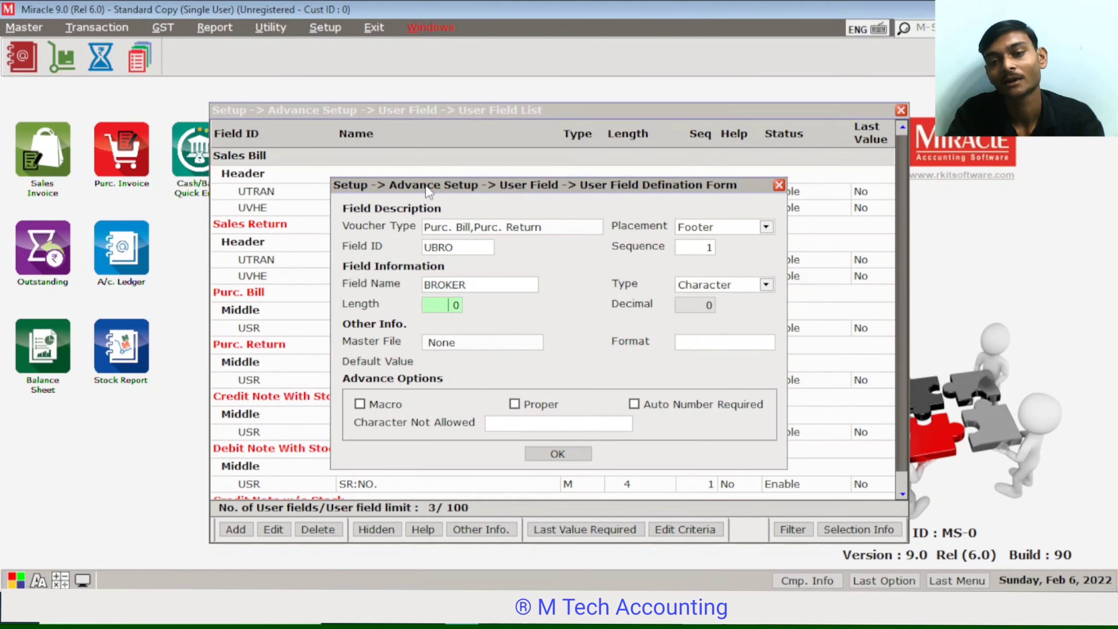
Set the BROKER field's length to 10, keep the master file as None, and save the field.
{"action": "key", "text": "Return"}
{"action": "key", "text": "Return"}
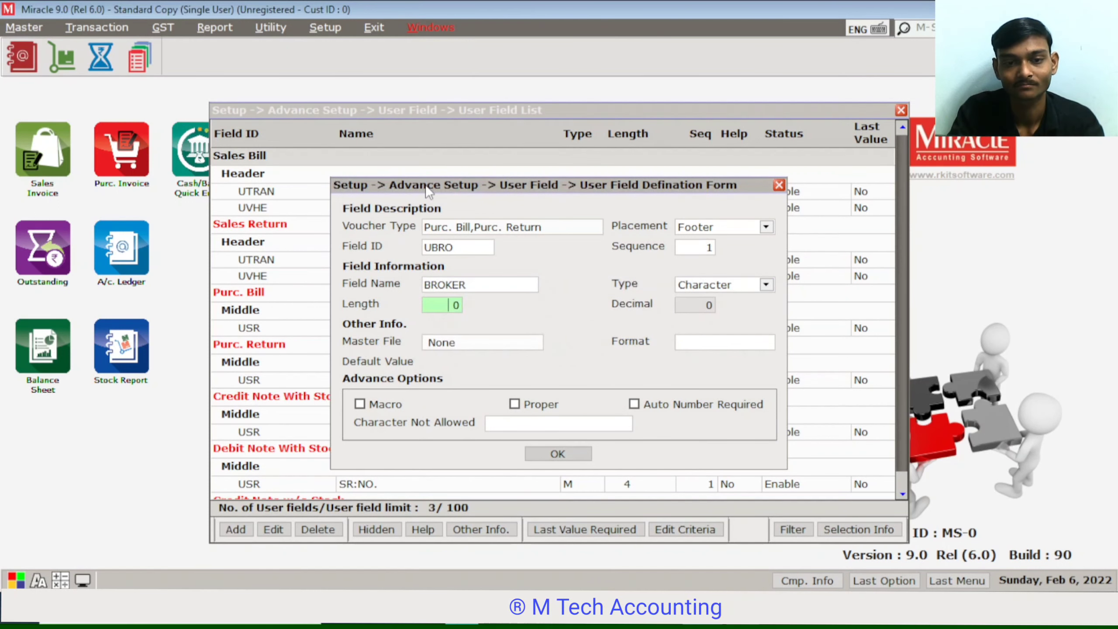
{"action": "type", "text": "10"}
{"action": "key", "text": "Return"}
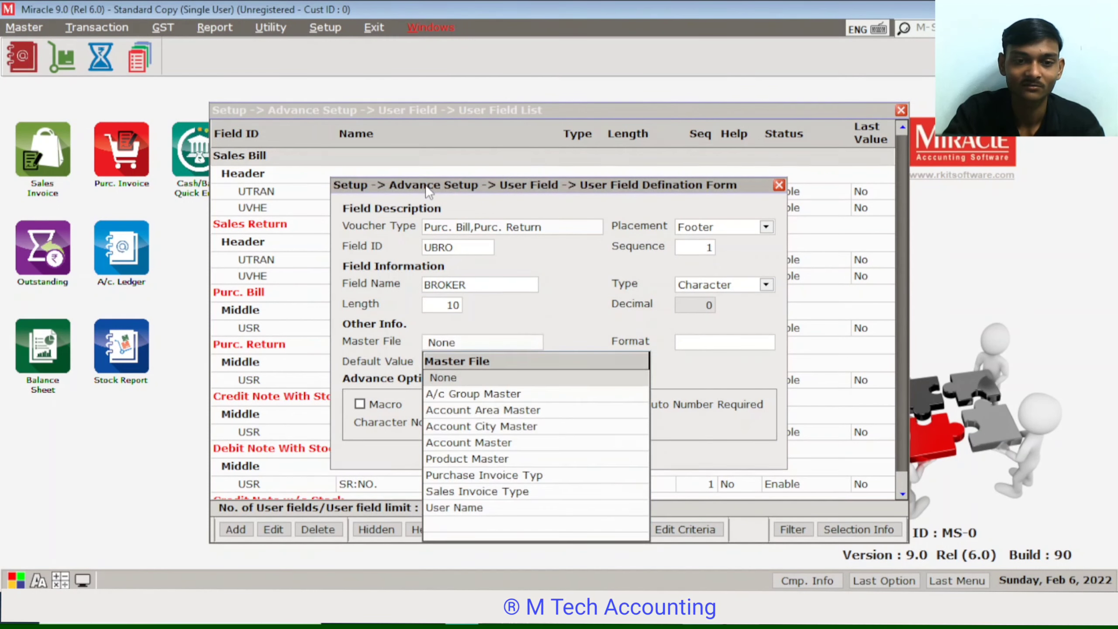
{"action": "key", "text": "Return"}
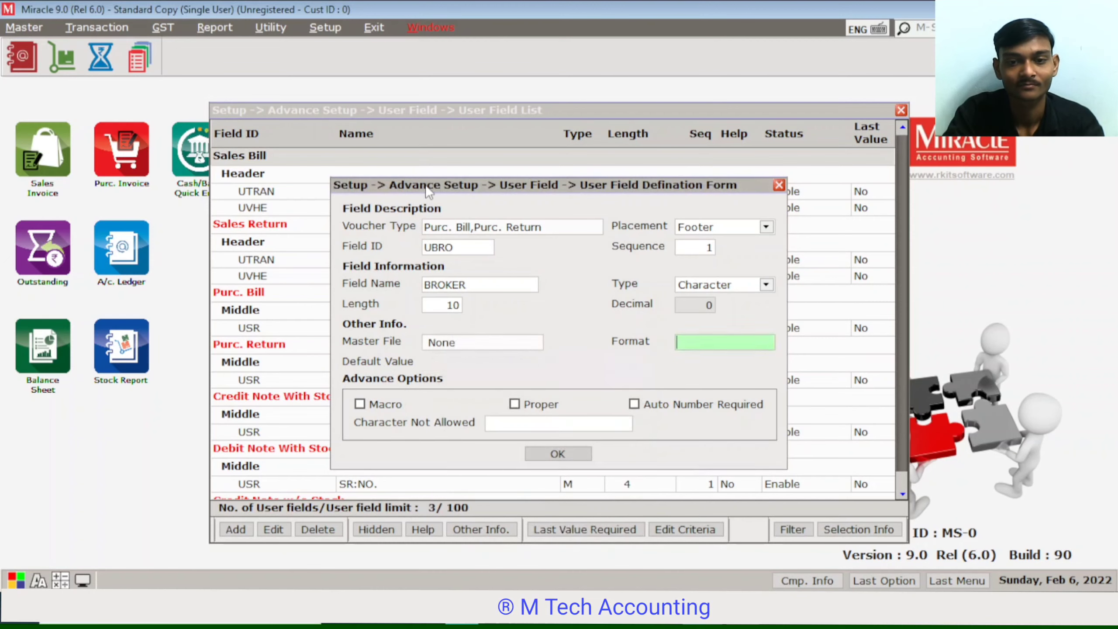
{"action": "key", "text": "Return"}
{"action": "key", "text": "Return"}
{"action": "key", "text": "Return"}
{"action": "key", "text": "Return"}
{"action": "key", "text": "Return"}
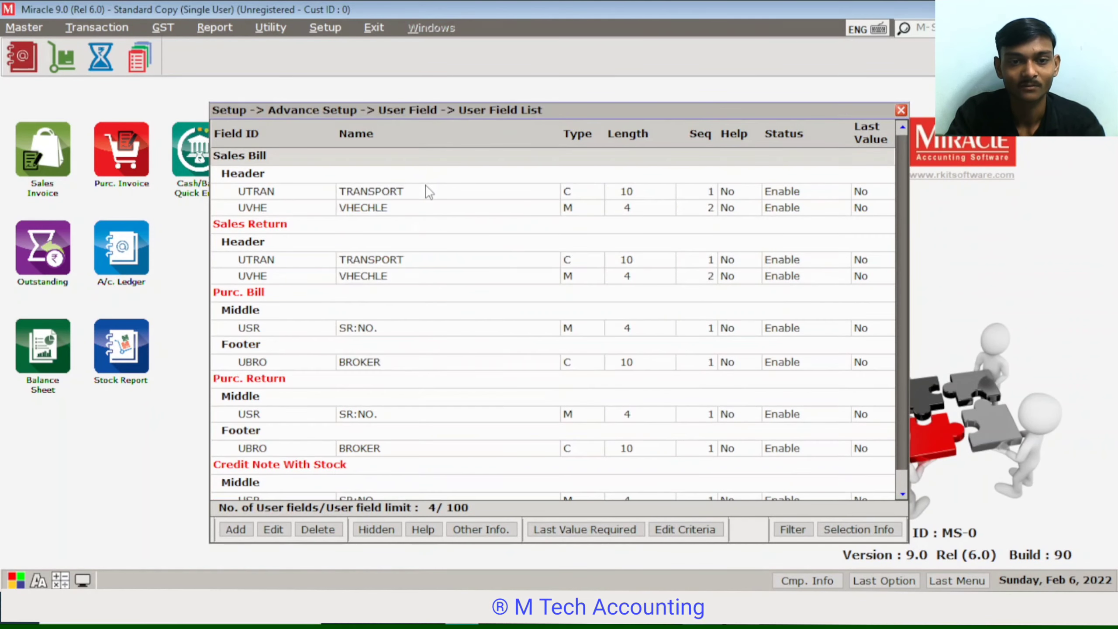
Look through the user field list down to the SR:NO. entry under Utilization Entry.
{"action": "key", "text": "Down"}
{"action": "key", "text": "Down"}
{"action": "key", "text": "Down"}
{"action": "key", "text": "Down"}
{"action": "key", "text": "Down"}
{"action": "key", "text": "Down"}
{"action": "key", "text": "Down"}
{"action": "key", "text": "Down"}
{"action": "key", "text": "Down"}
{"action": "key", "text": "Down"}
{"action": "key", "text": "Down"}
{"action": "key", "text": "Down"}
{"action": "key", "text": "Down"}
{"action": "key", "text": "Down"}
{"action": "key", "text": "Down"}
{"action": "key", "text": "Down"}
{"action": "key", "text": "Down"}
{"action": "key", "text": "Down"}
{"action": "key", "text": "Down"}
{"action": "key", "text": "Down"}
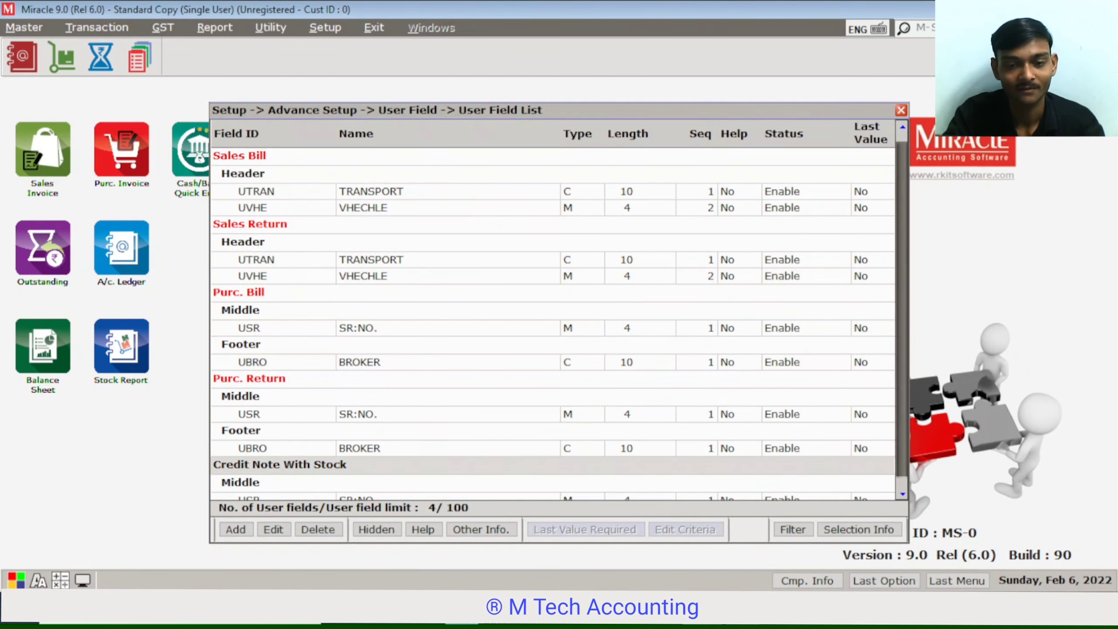
Add a user field for the Purc. Bill and Purc. Return vouchers with Header placement.
{"action": "key", "text": "Insert"}
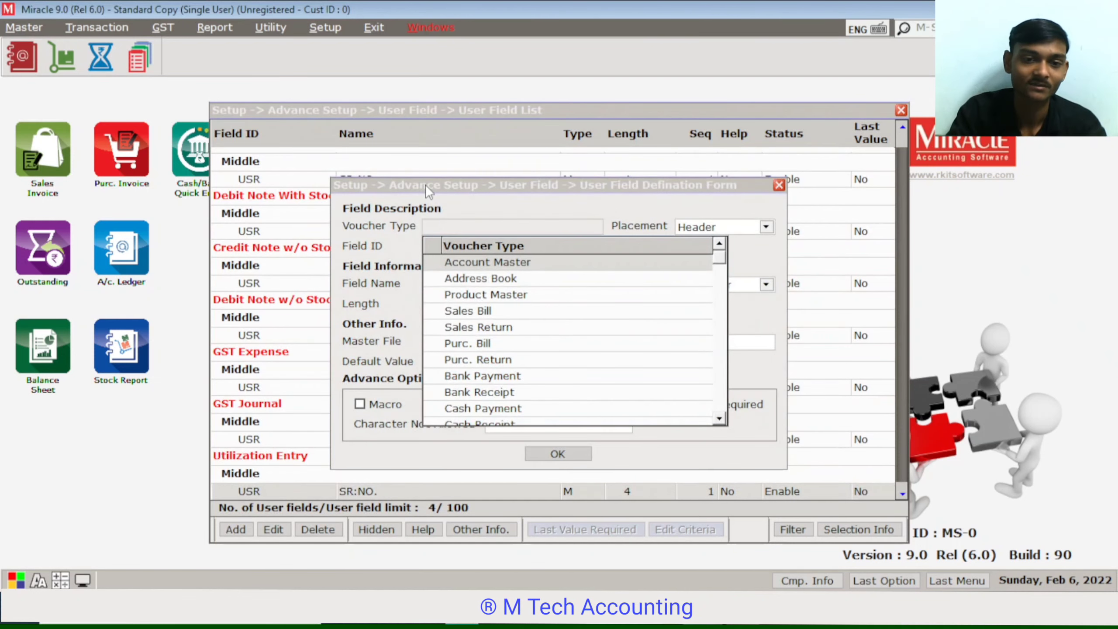
{"action": "type", "text": "P"}
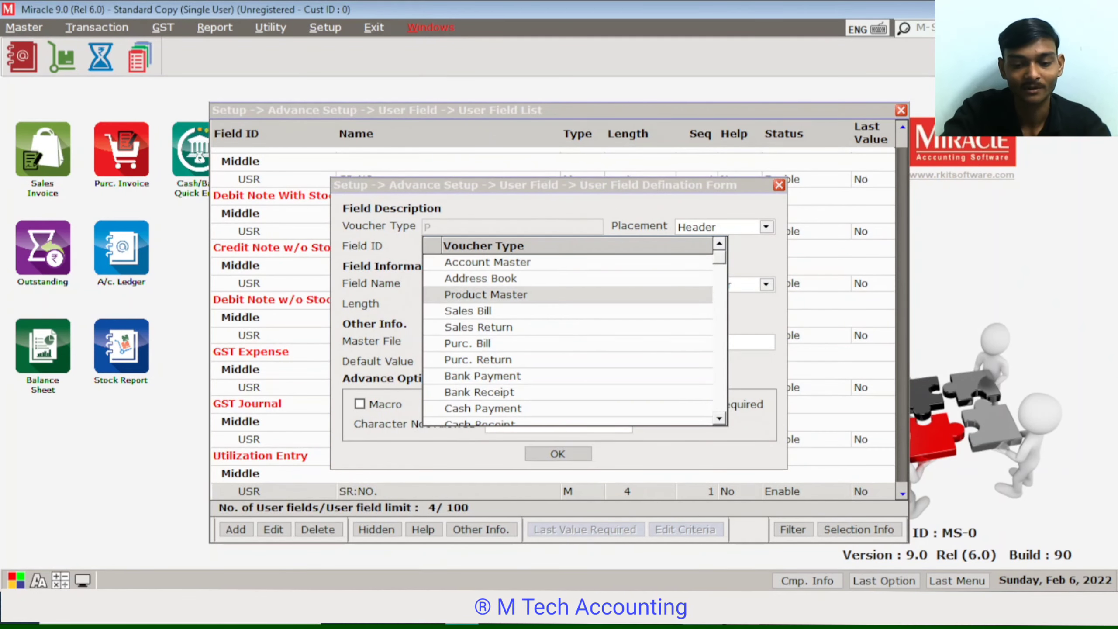
{"action": "key", "text": "Down"}
{"action": "key", "text": "Down"}
{"action": "key", "text": "Up"}
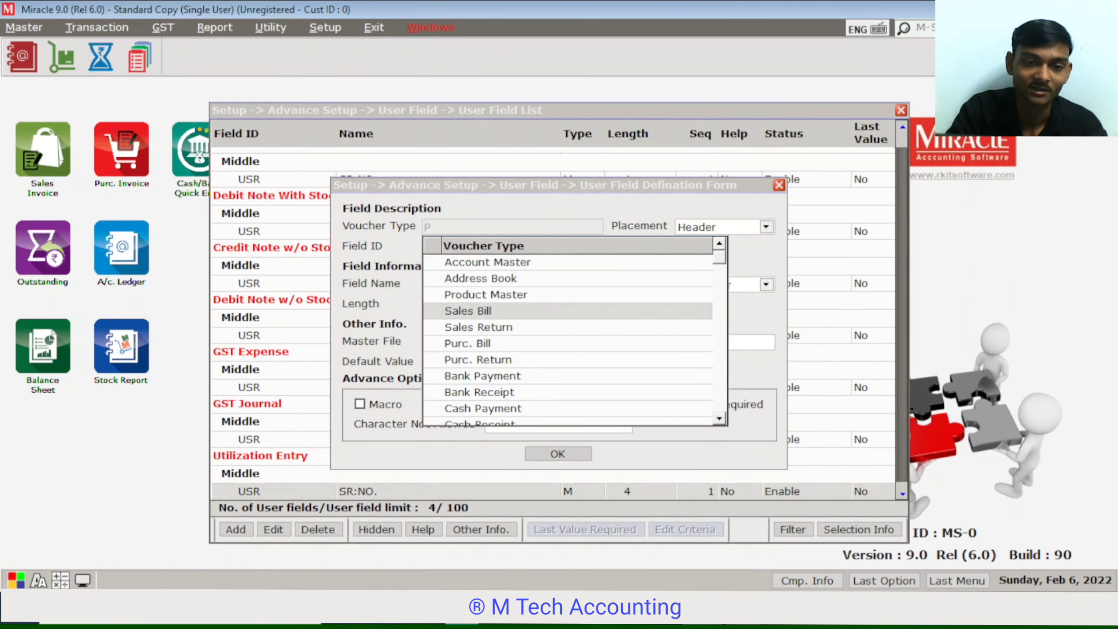
{"action": "key", "text": "Down"}
{"action": "key", "text": "Down"}
{"action": "key", "text": "Down"}
{"action": "key", "text": "space"}
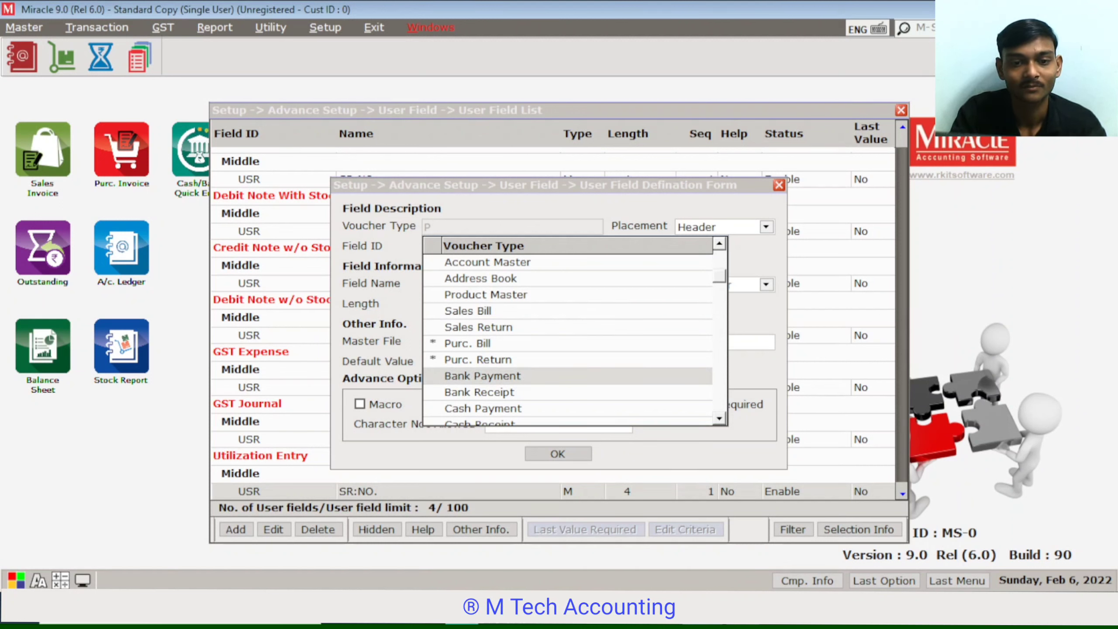
{"action": "key", "text": "Return"}
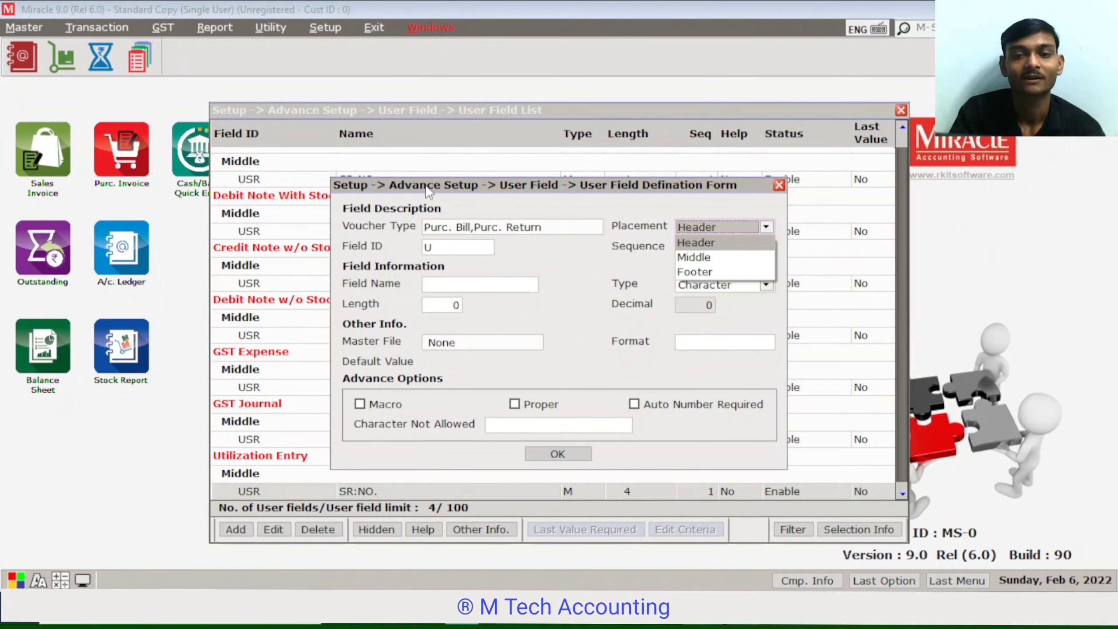
{"action": "key", "text": "Return"}
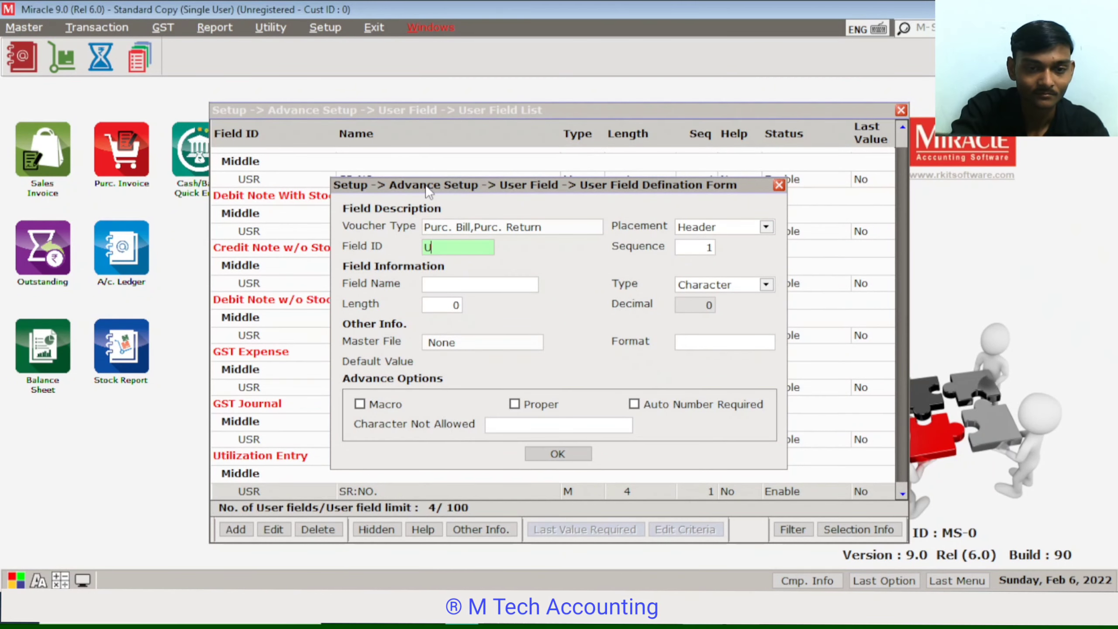
Try to use UTRAN as the new field's ID, and clear the entry back to U.
{"action": "type", "text": "TRA"}
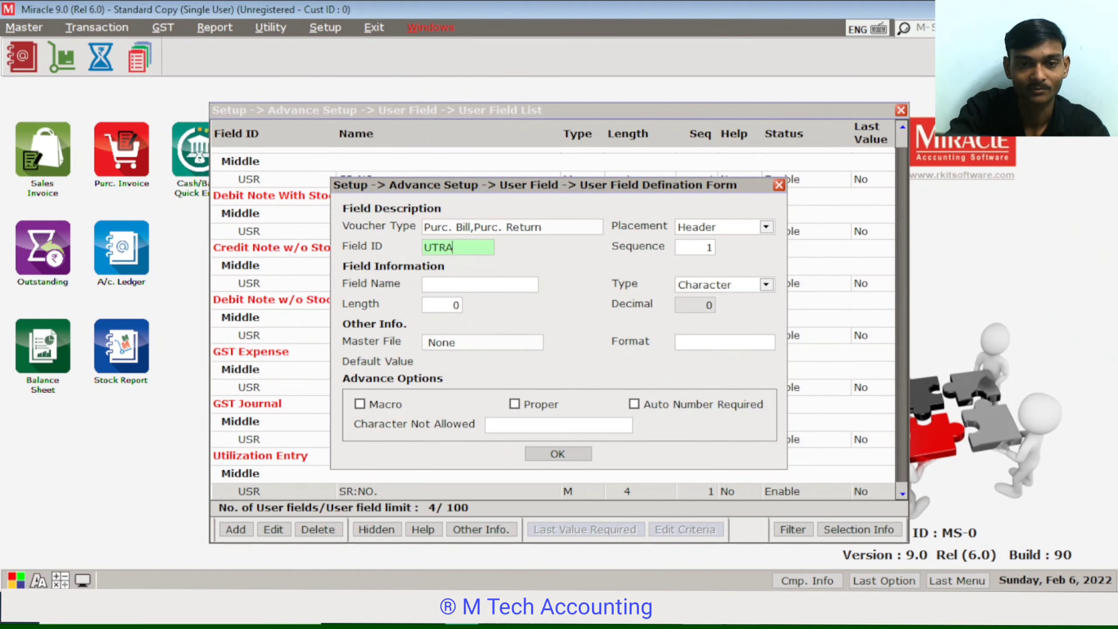
{"action": "type", "text": "N"}
{"action": "key", "text": "Return"}
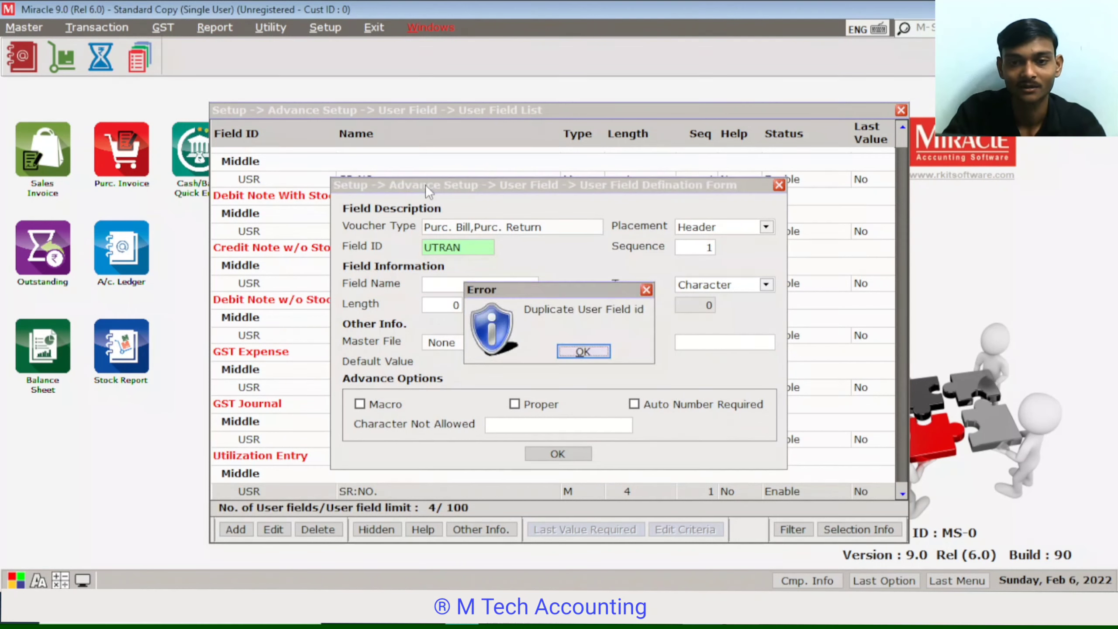
{"action": "key", "text": "Return"}
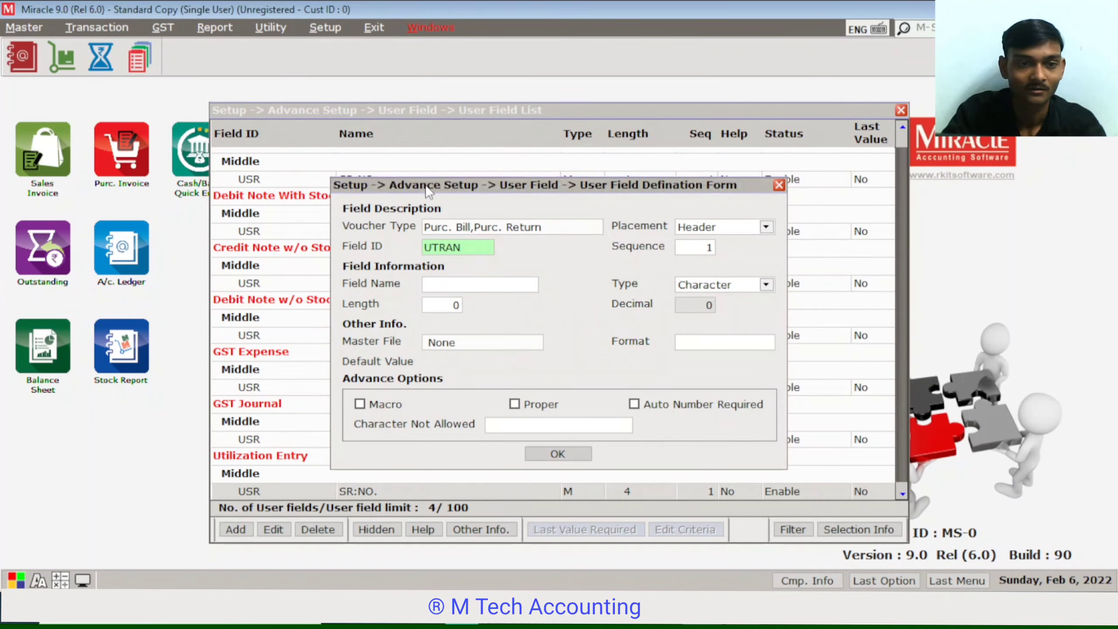
{"action": "key", "text": "Delete"}
{"action": "key", "text": "Delete"}
{"action": "key", "text": "Delete"}
{"action": "key", "text": "Delete"}
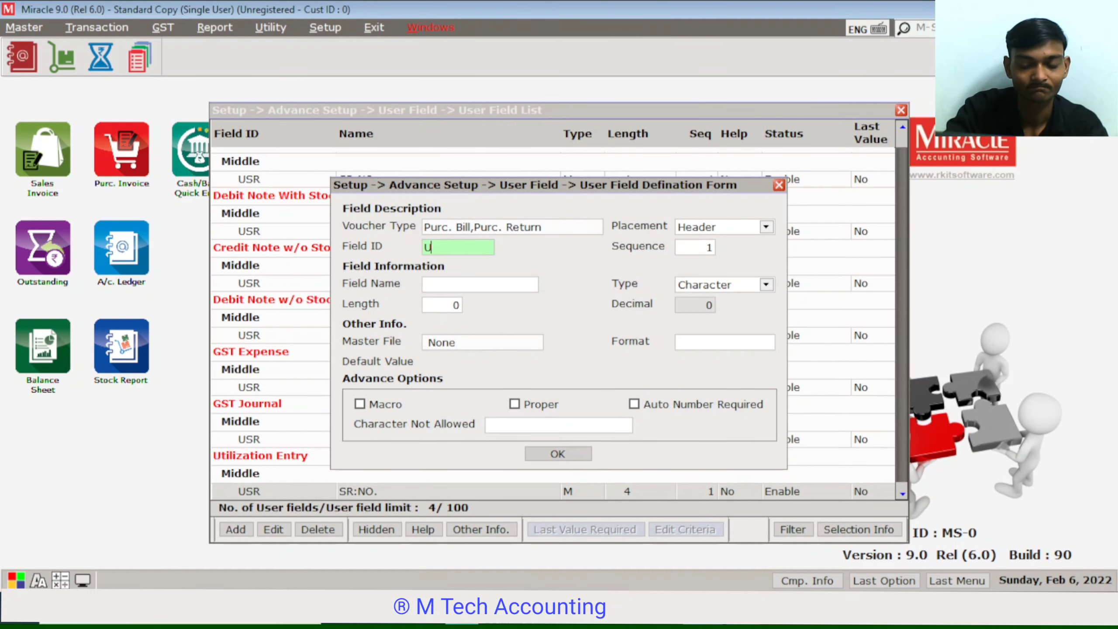
Set the header field's ID to UDRI, keeping sequence 1.
{"action": "type", "text": "DRI"}
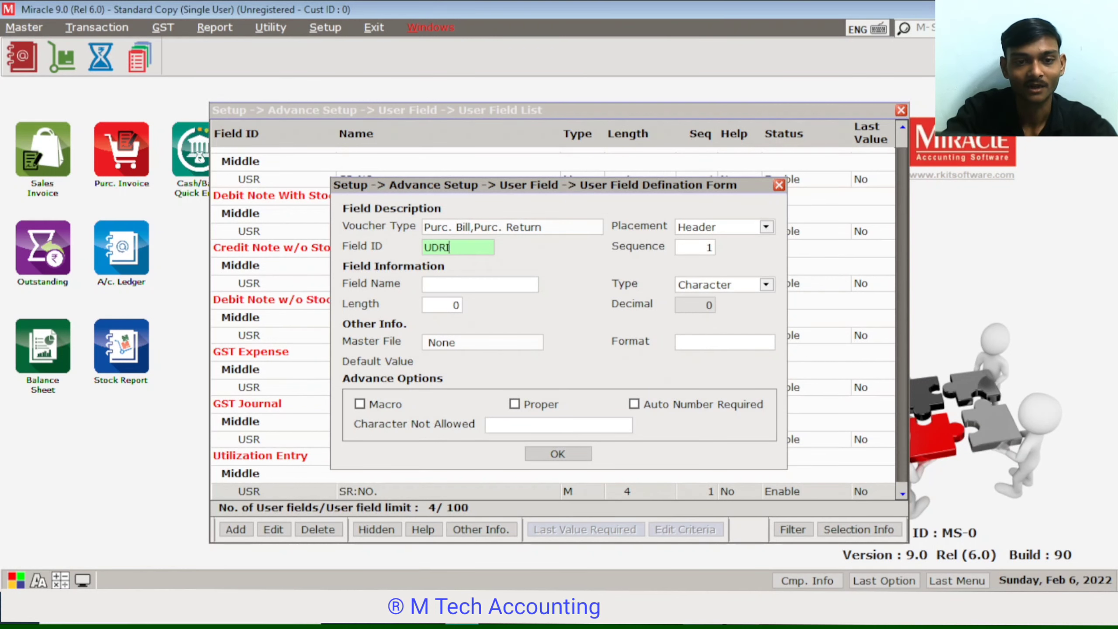
{"action": "key", "text": "Return"}
{"action": "key", "text": "Return"}
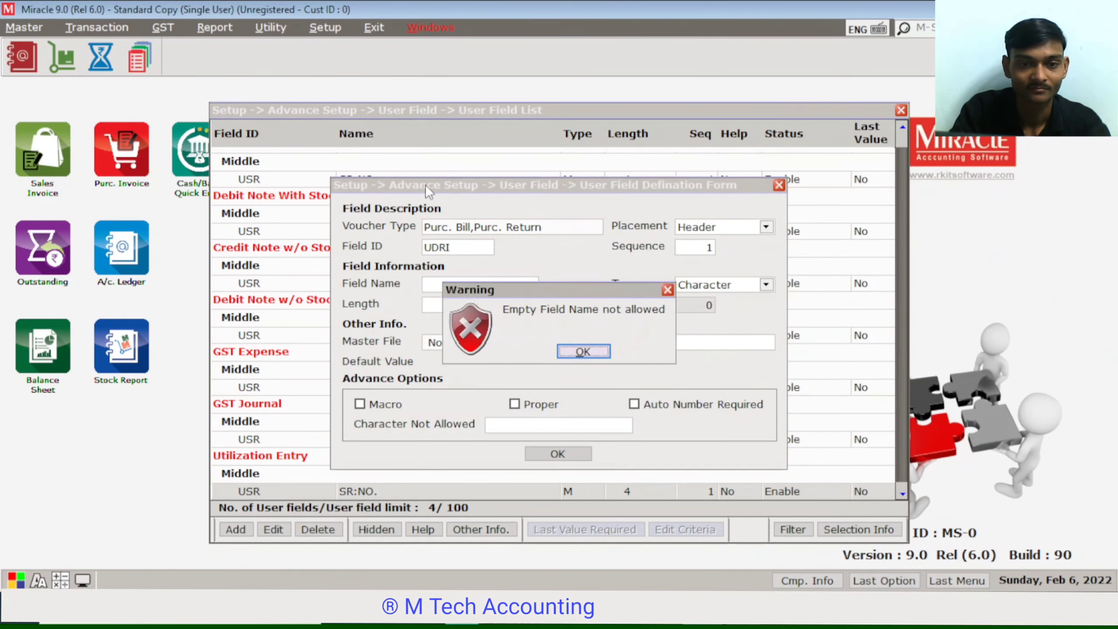
{"action": "key", "text": "Return"}
Name the field DRIVER NAME, keep its type as Character and set its length to 20.
{"action": "type", "text": "DRI"}
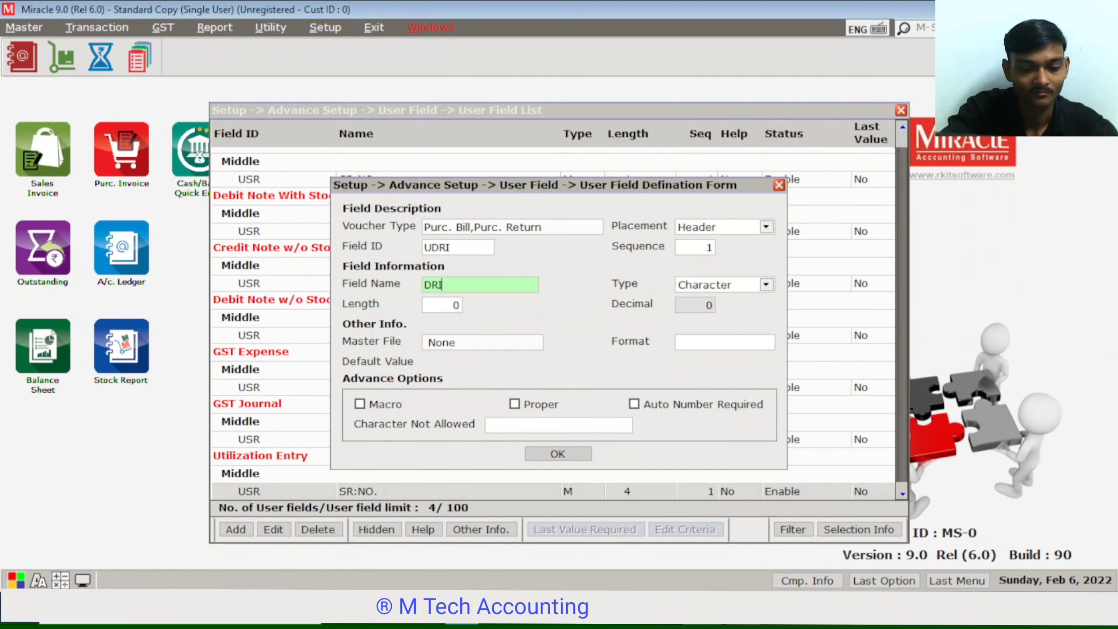
{"action": "type", "text": "VER NAME"}
{"action": "key", "text": "Return"}
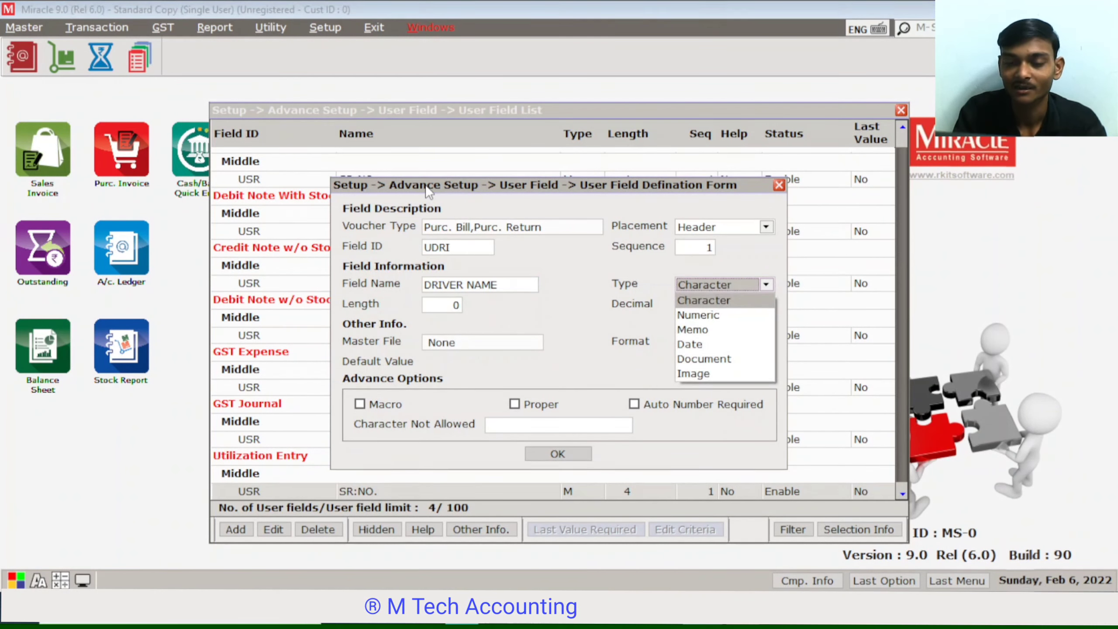
{"action": "key", "text": "Return"}
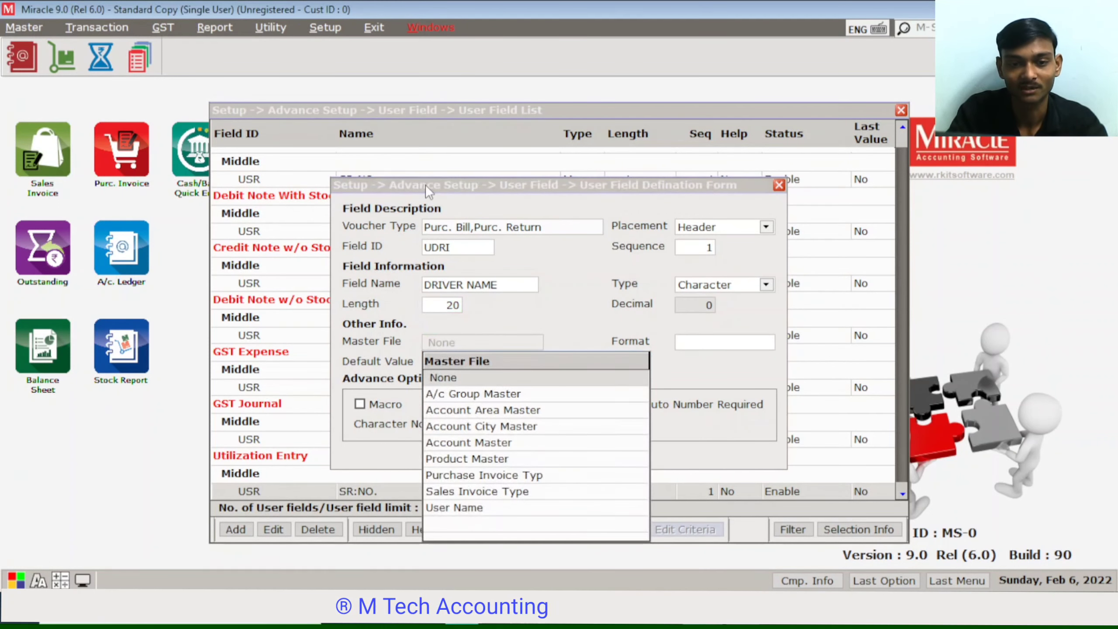
Leave the DRIVER NAME field's master file as None, keep the remaining options at their defaults, and save the field definition.
{"action": "key", "text": "Return"}
{"action": "key", "text": "Return"}
{"action": "key", "text": "Return"}
{"action": "key", "text": "Return"}
{"action": "key", "text": "Return"}
{"action": "key", "text": "Return"}
{"action": "key", "text": "Return"}
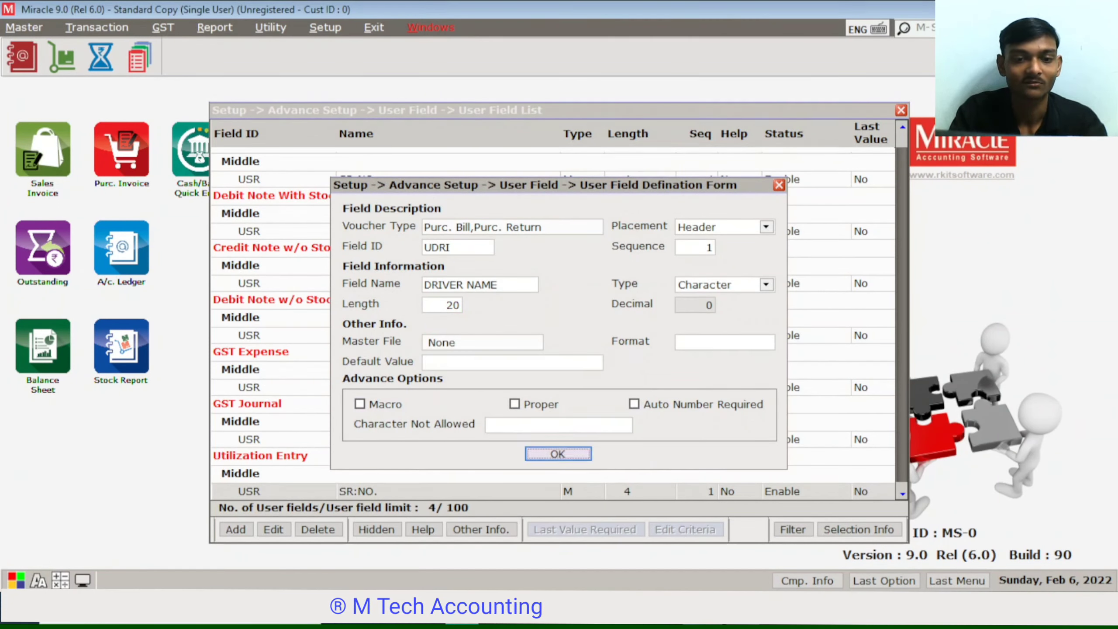
{"action": "key", "text": "Down"}
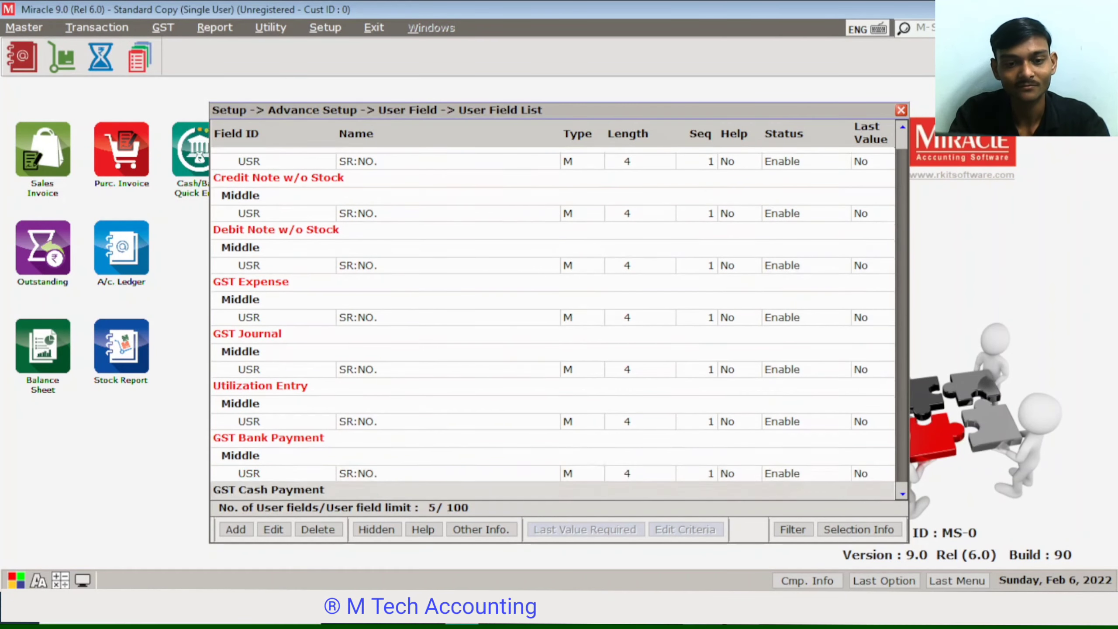
Close the user field list and agree to restructure the data file with the new field definitions.
{"action": "key", "text": "Escape"}
{"action": "key", "text": "Left"}
{"action": "key", "text": "Left"}
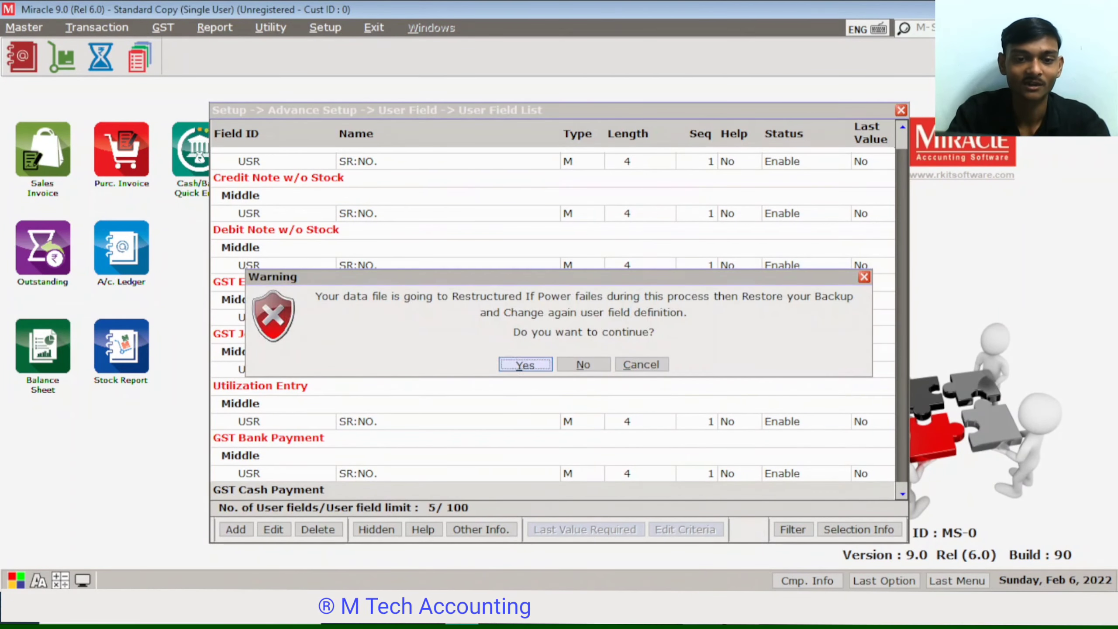
{"action": "key", "text": "Return"}
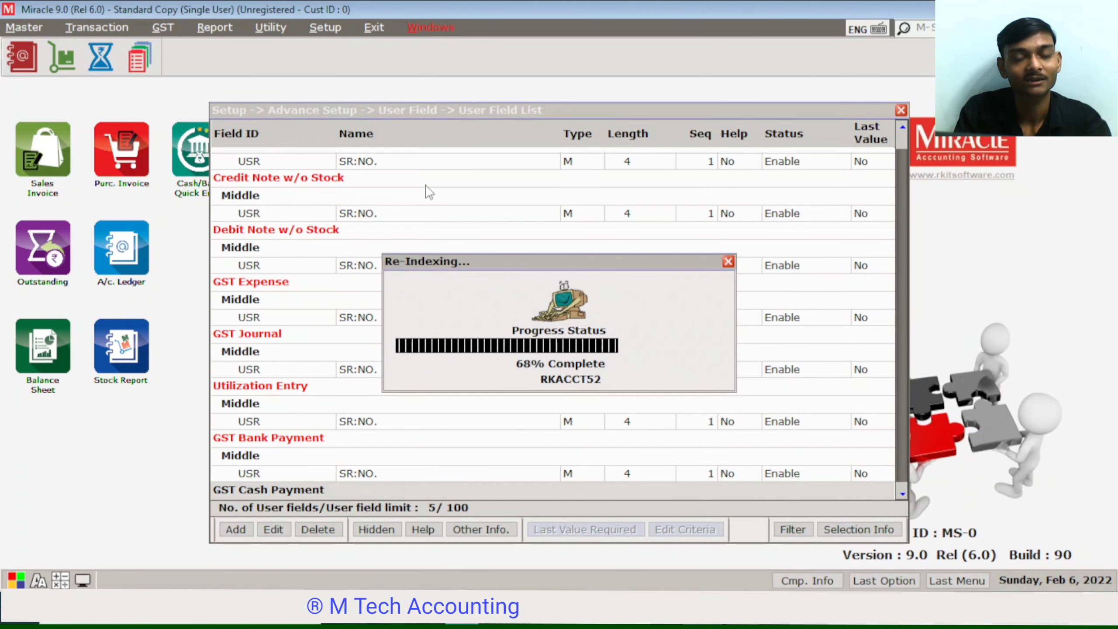
Open the Purchase Invoice voucher list and start a new purchase bill.
{"action": "key", "text": "alt+t"}
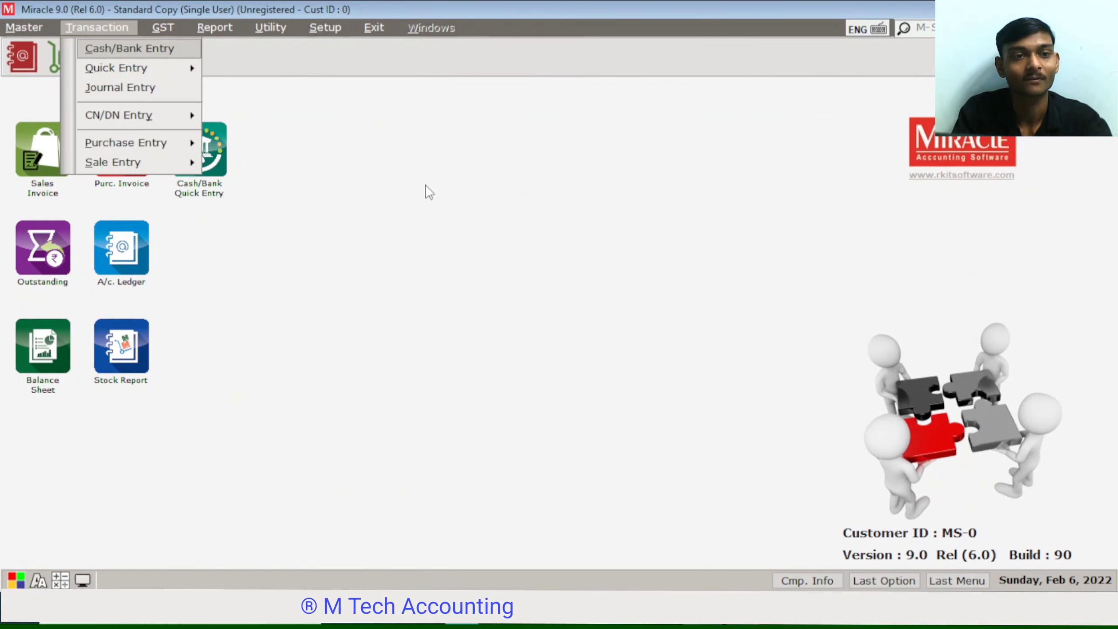
{"action": "key", "text": "Down"}
{"action": "key", "text": "Down"}
{"action": "key", "text": "Down"}
{"action": "key", "text": "Down"}
{"action": "key", "text": "Right"}
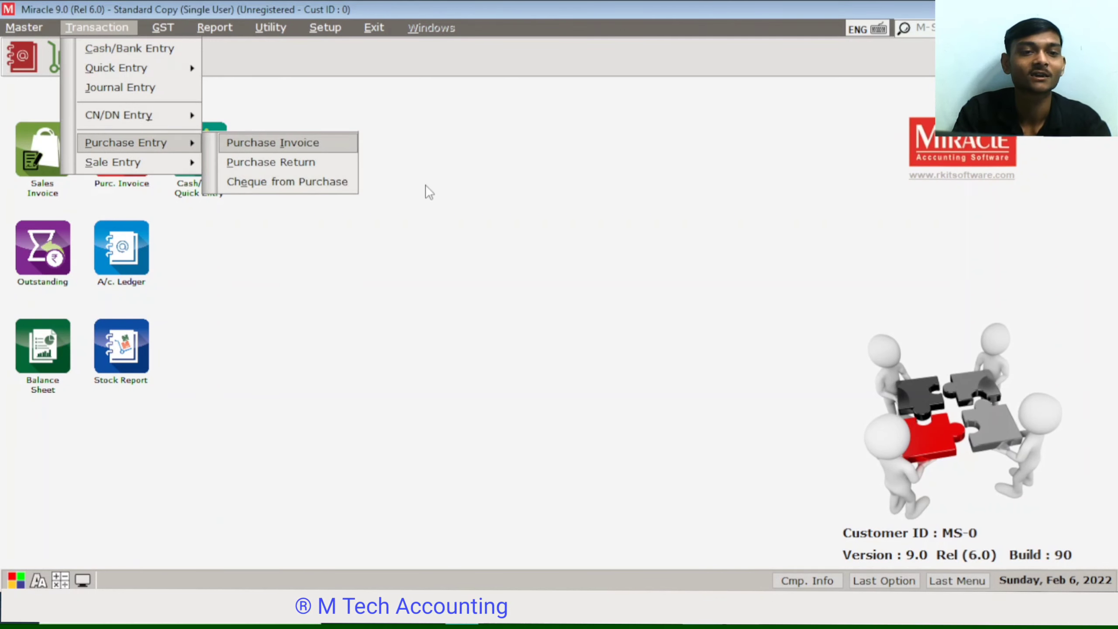
{"action": "key", "text": "Return"}
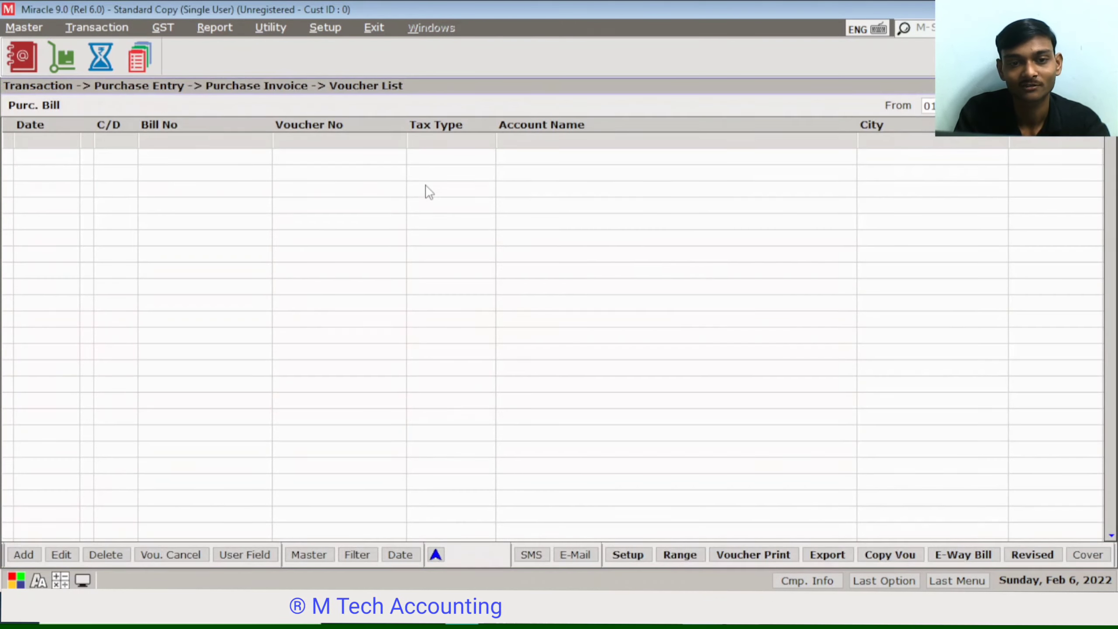
{"action": "key", "text": "alt+a"}
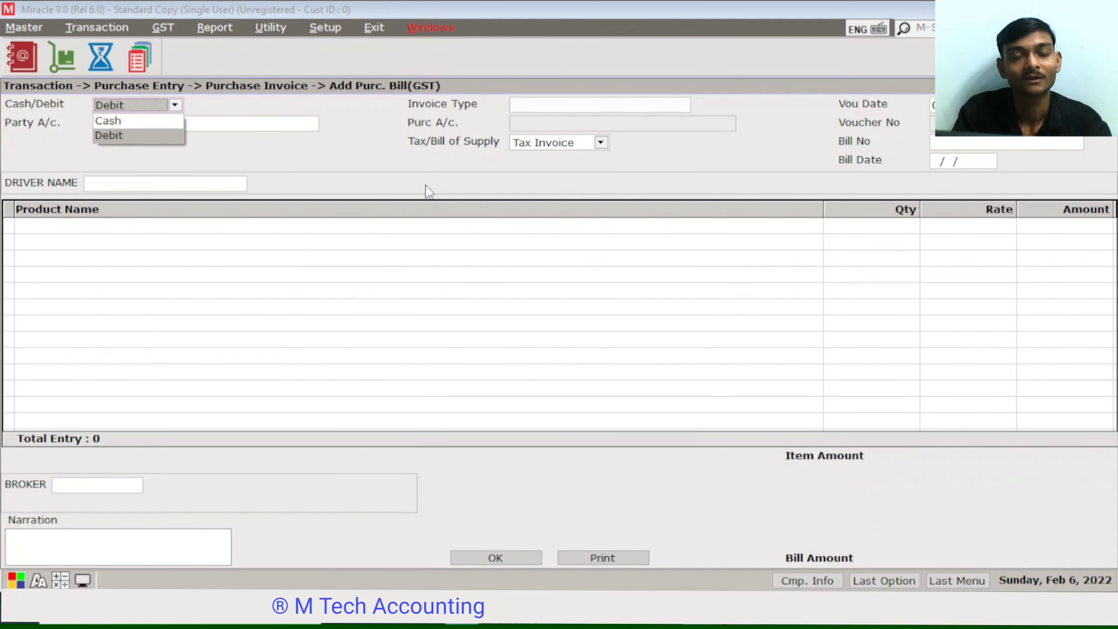
Fill the bill header with Debit, party A, invoice type URD-RCM and bill date 01/04/2022, and enter the driver's name.
{"action": "key", "text": "Return"}
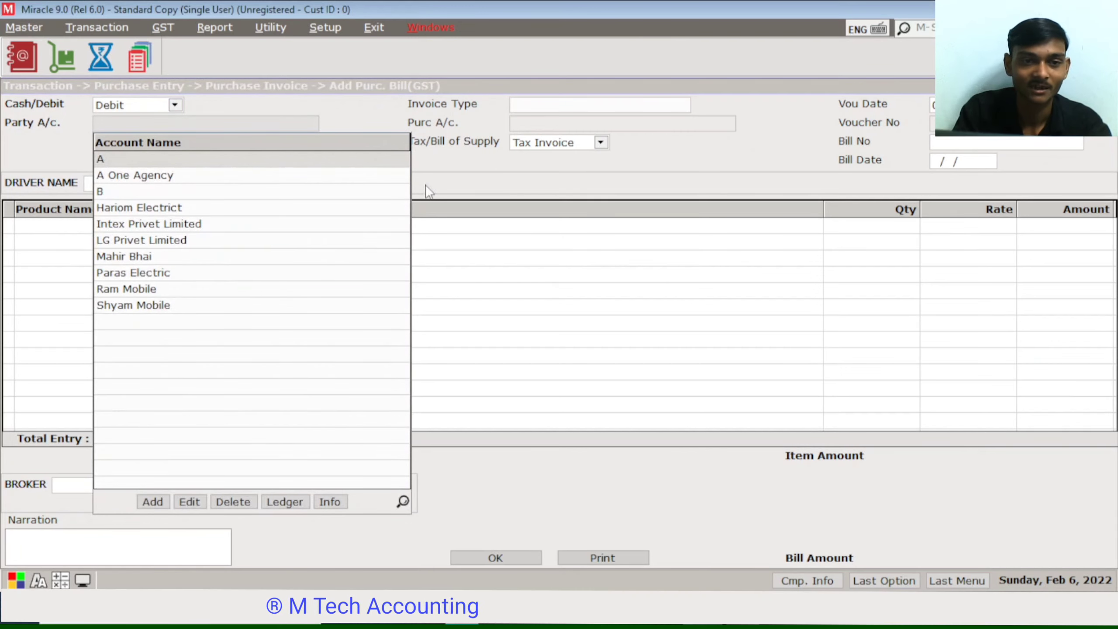
{"action": "key", "text": "Return"}
{"action": "key", "text": "Return"}
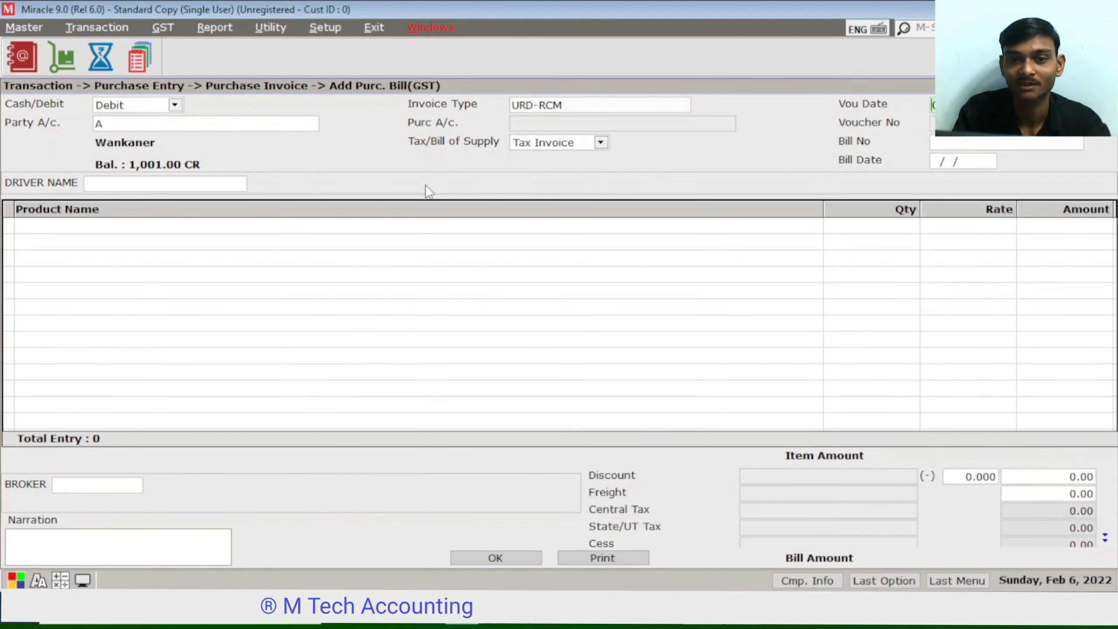
{"action": "key", "text": "Return"}
{"action": "key", "text": "Return"}
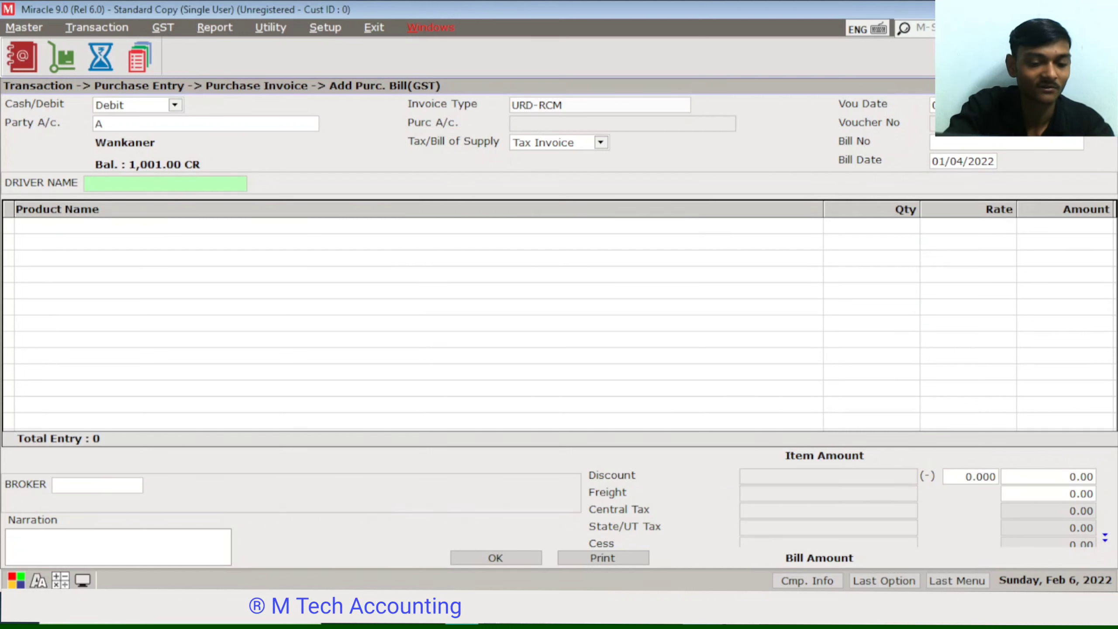
{"action": "type", "text": "RAMBHAI"}
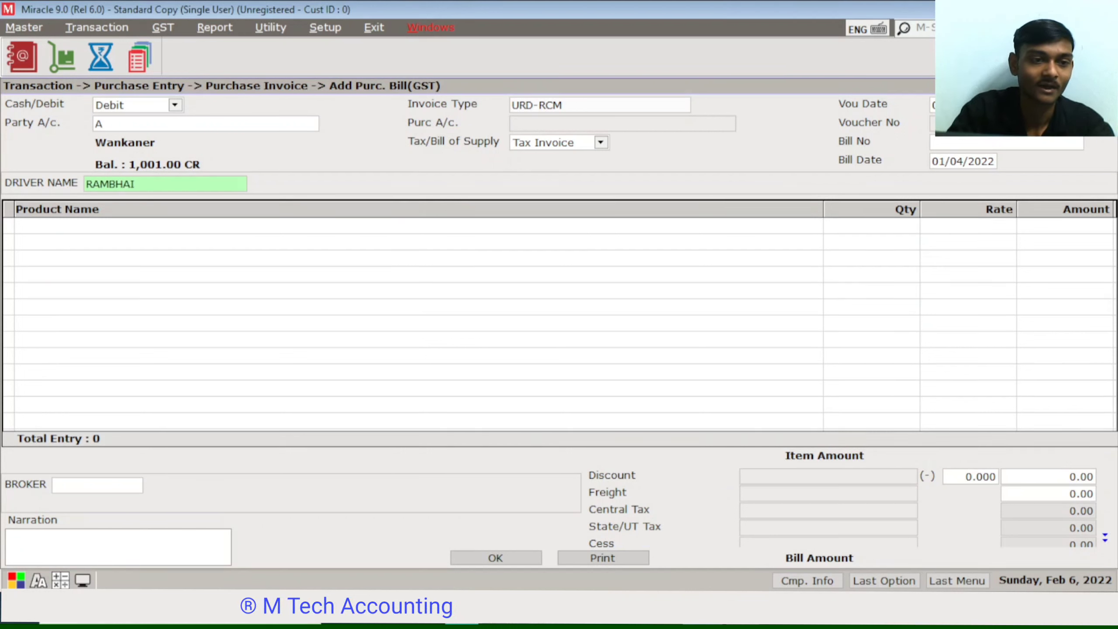
{"action": "key", "text": "Return"}
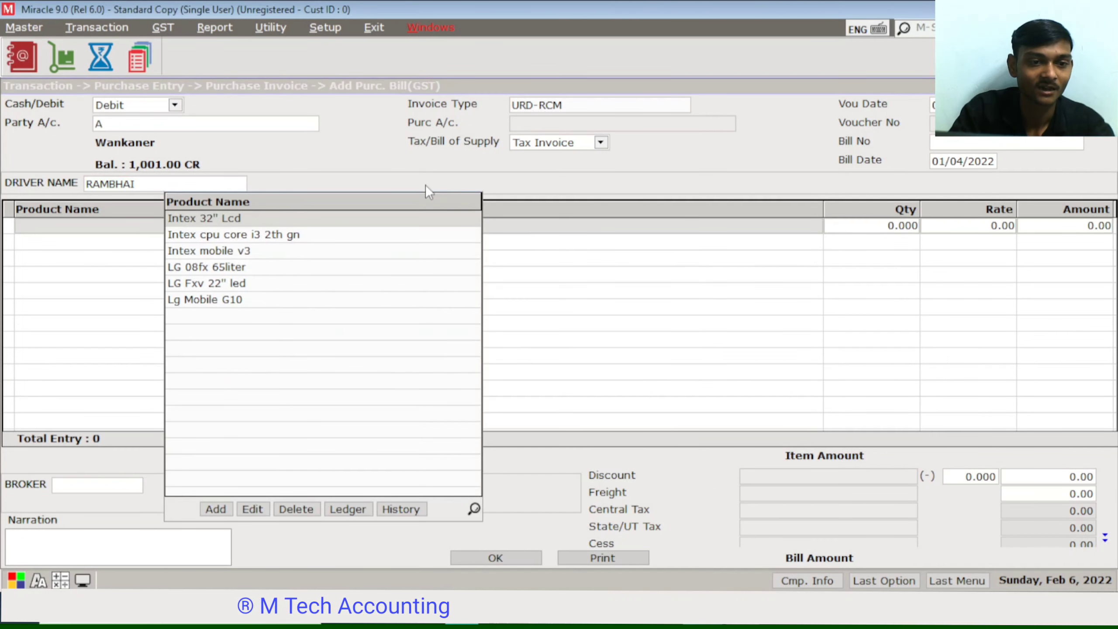
Add the product Intex 32" Lcd to the bill and enter 123456WCX as its SR:NO.
{"action": "key", "text": "Return"}
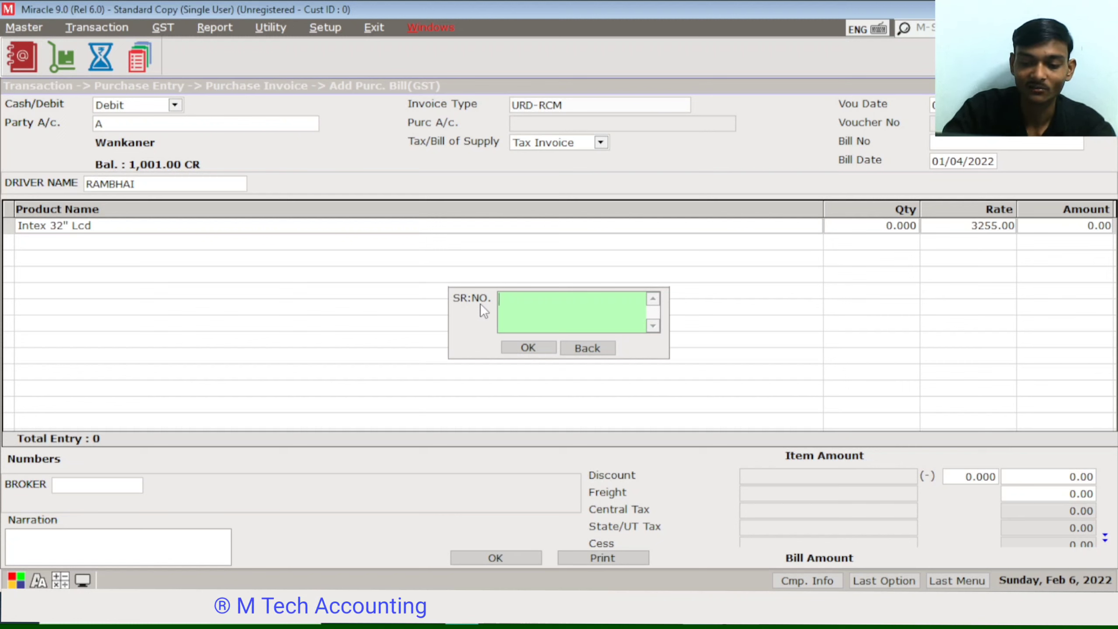
{"action": "type", "text": "123456"}
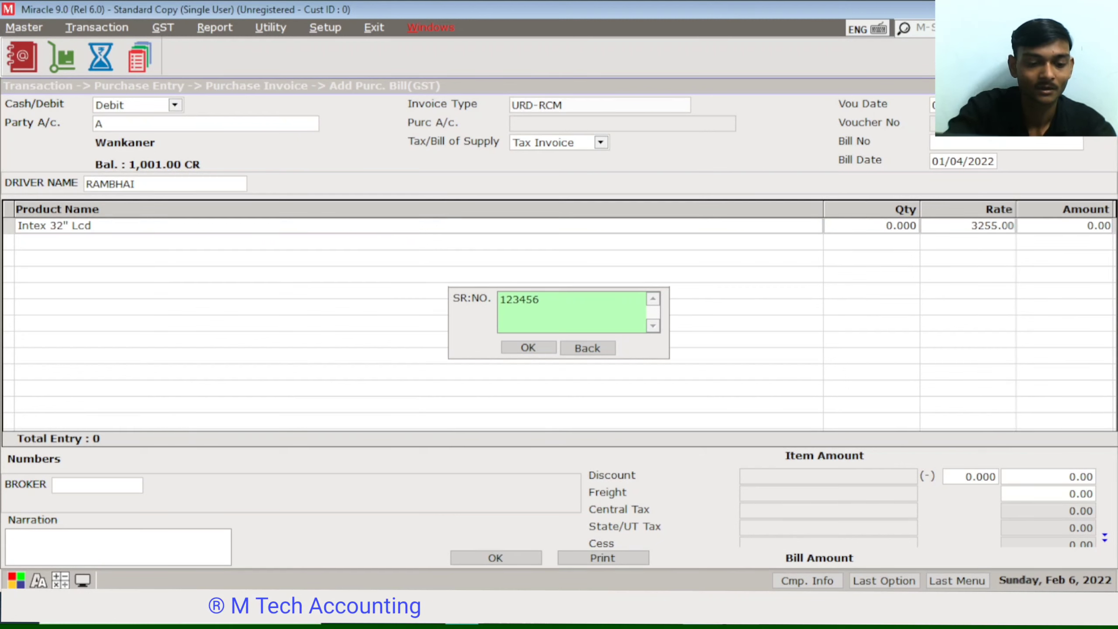
{"action": "type", "text": "WCX"}
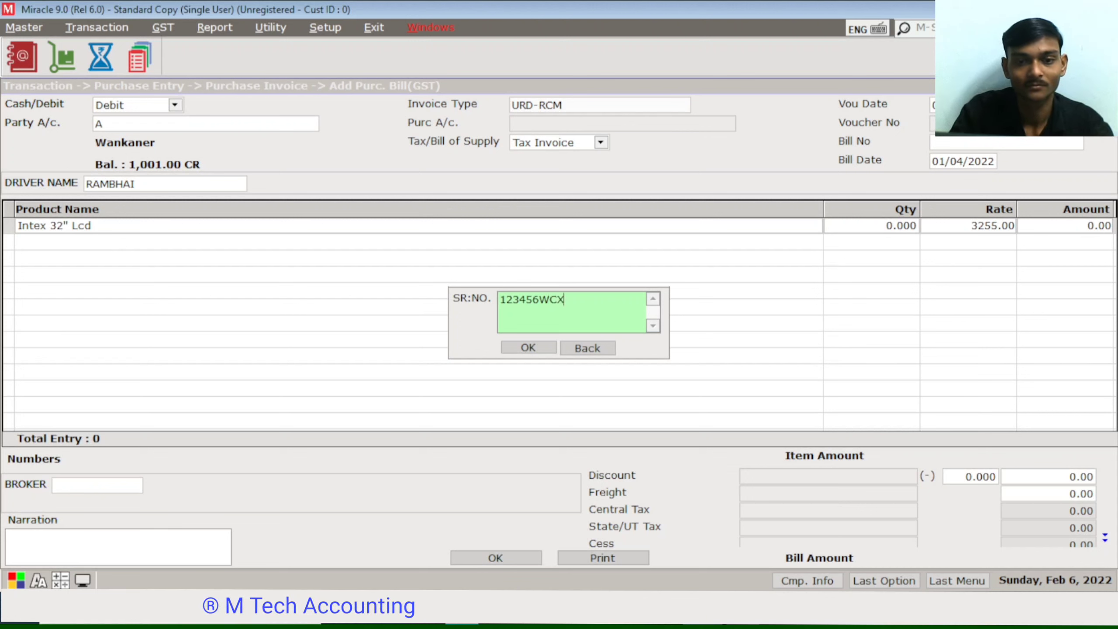
{"action": "key", "text": "Return"}
{"action": "key", "text": "Return"}
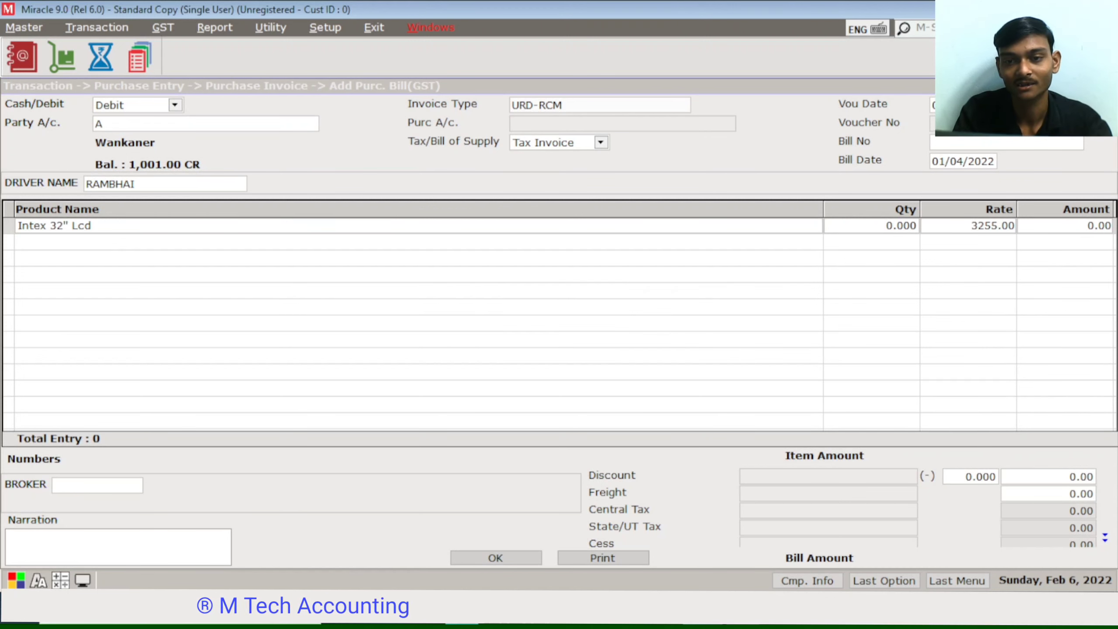
Set the Intex 32" Lcd quantity to 1, keep its default rate and tax amounts, and finish the item entry.
{"action": "type", "text": "1"}
{"action": "key", "text": "Return"}
{"action": "key", "text": "Return"}
{"action": "key", "text": "Return"}
{"action": "key", "text": "Return"}
{"action": "key", "text": "Return"}
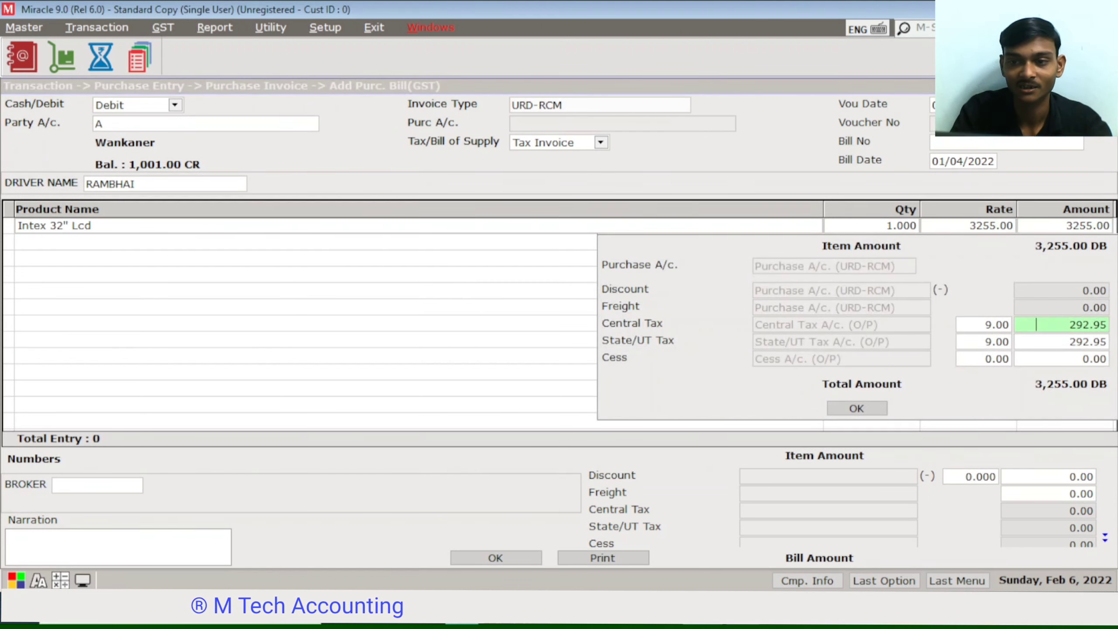
{"action": "key", "text": "Return"}
{"action": "key", "text": "Return"}
{"action": "key", "text": "Return"}
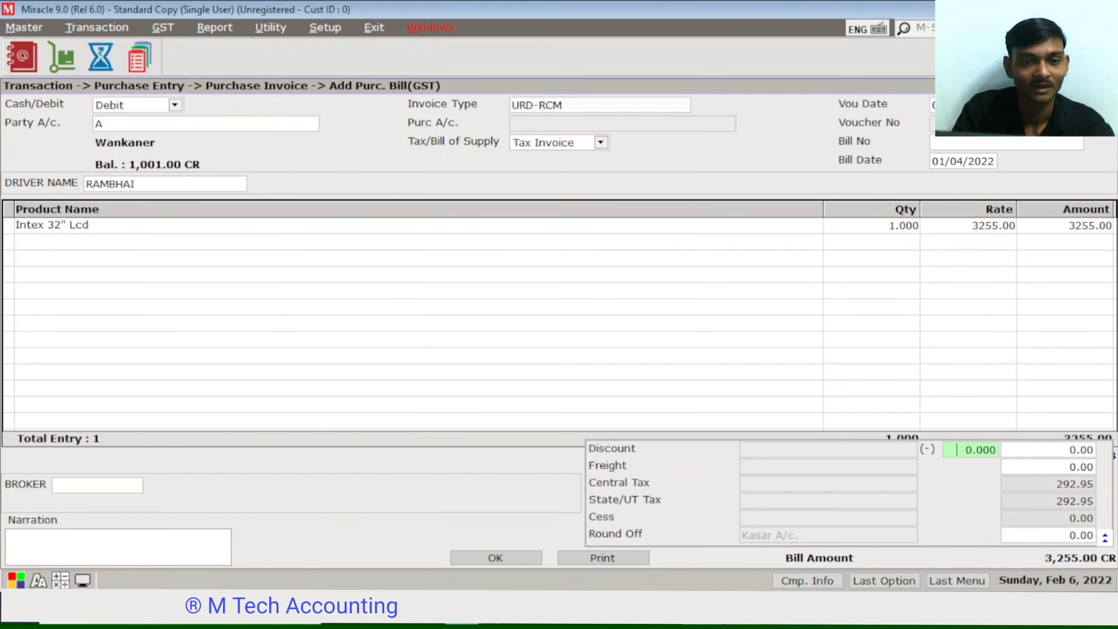
Keep the bill's discount and charges at their defaults, enter the broker's name, leave the narration empty and save the purchase bill.
{"action": "key", "text": "Return"}
{"action": "key", "text": "Return"}
{"action": "key", "text": "Return"}
{"action": "key", "text": "Return"}
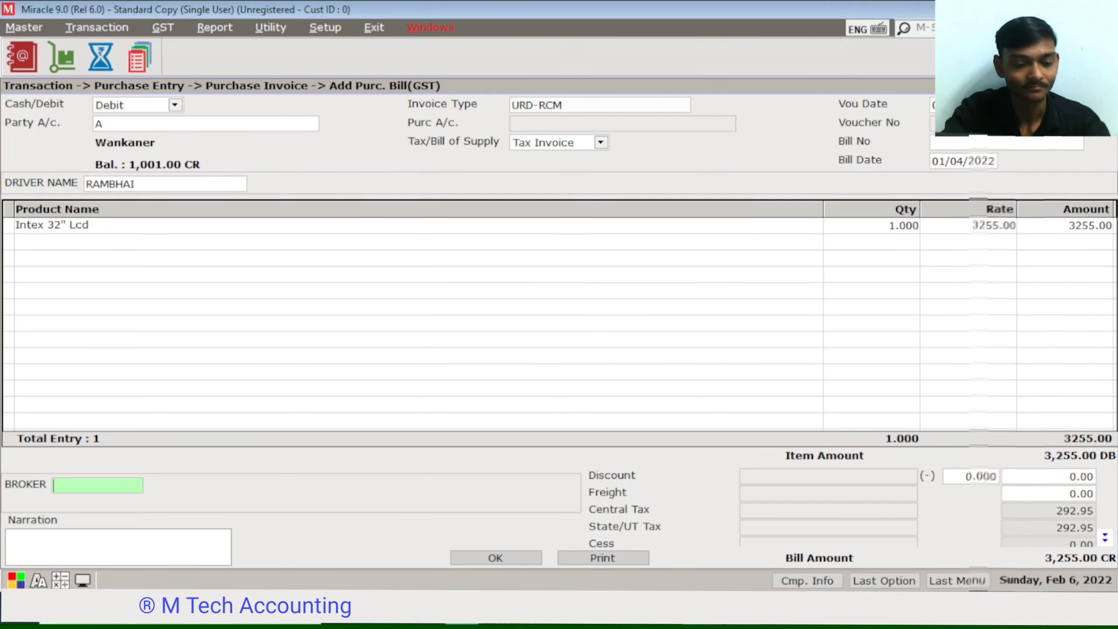
{"action": "type", "text": "VINU"}
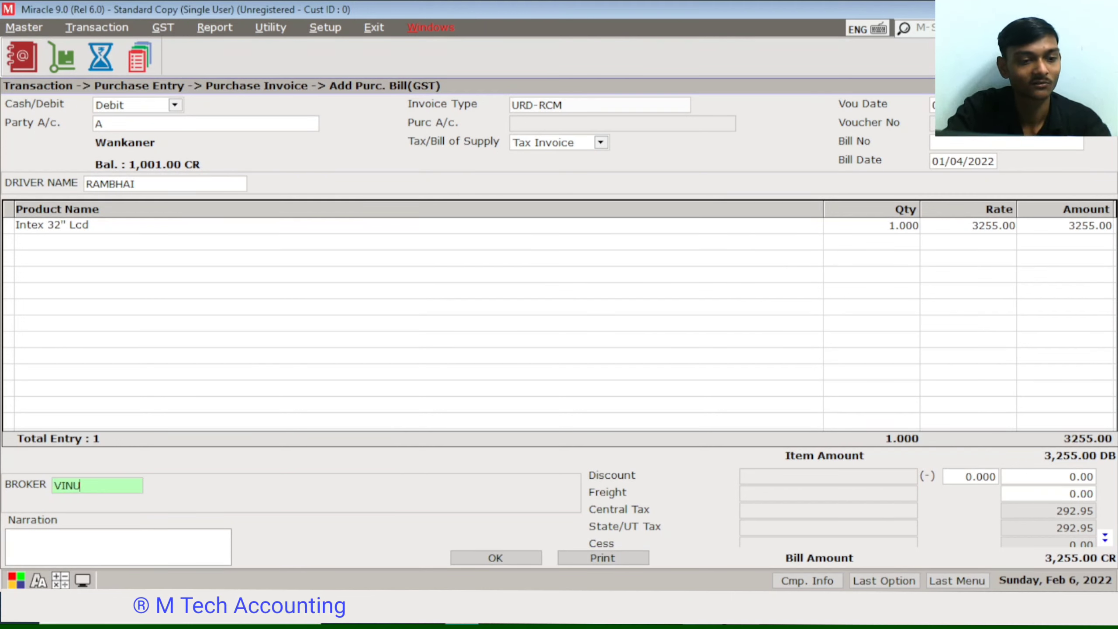
{"action": "key", "text": "Return"}
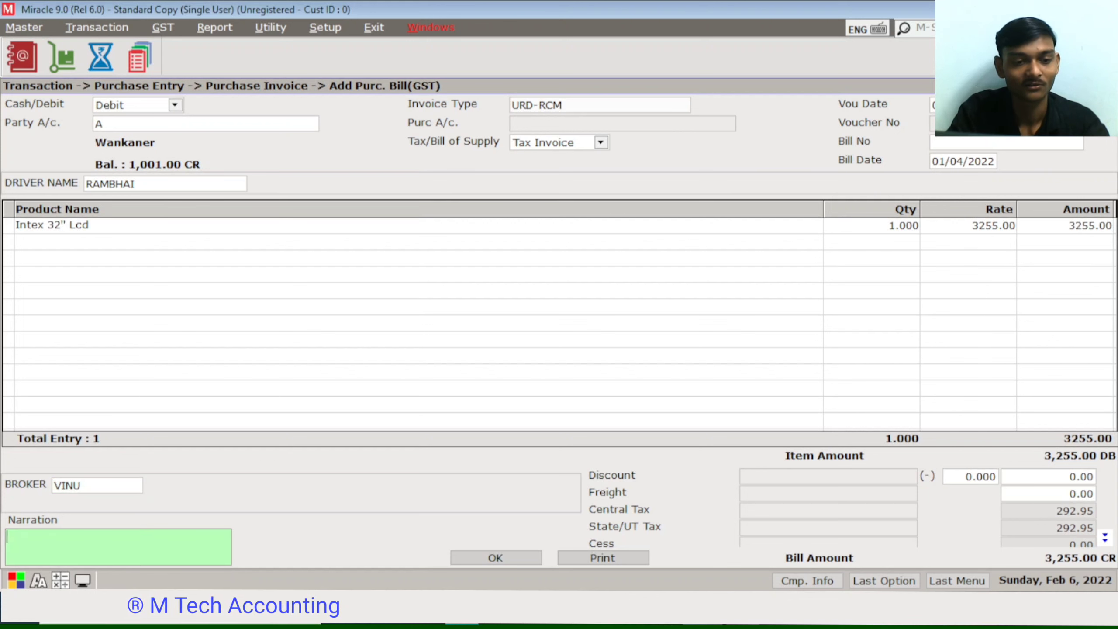
{"action": "key", "text": "Return"}
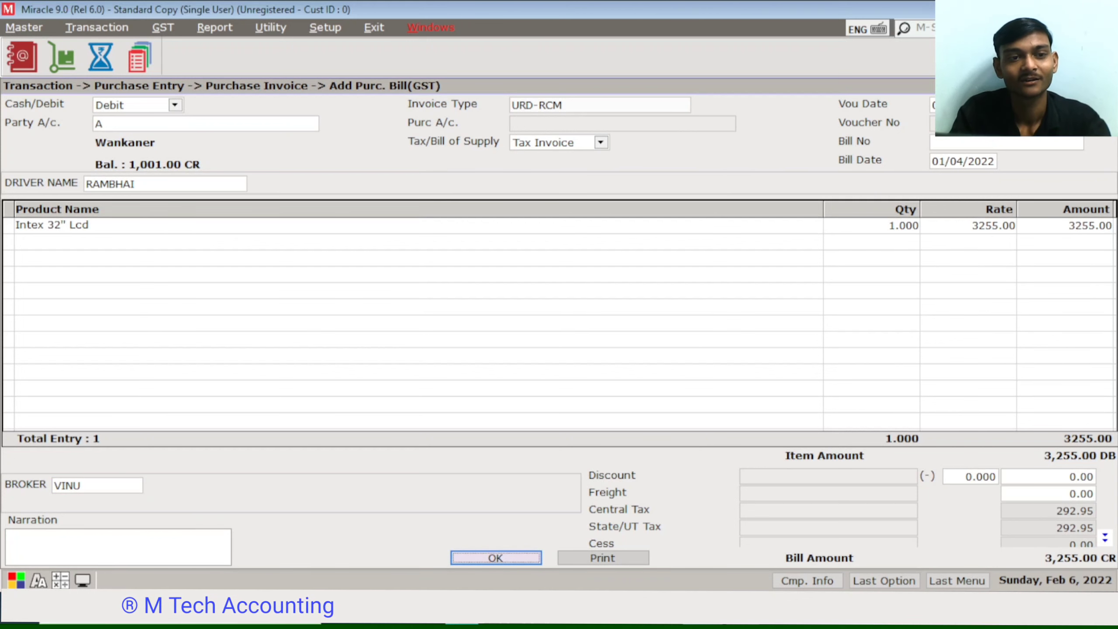
{"action": "key", "text": "Return"}
{"action": "key", "text": "Escape"}
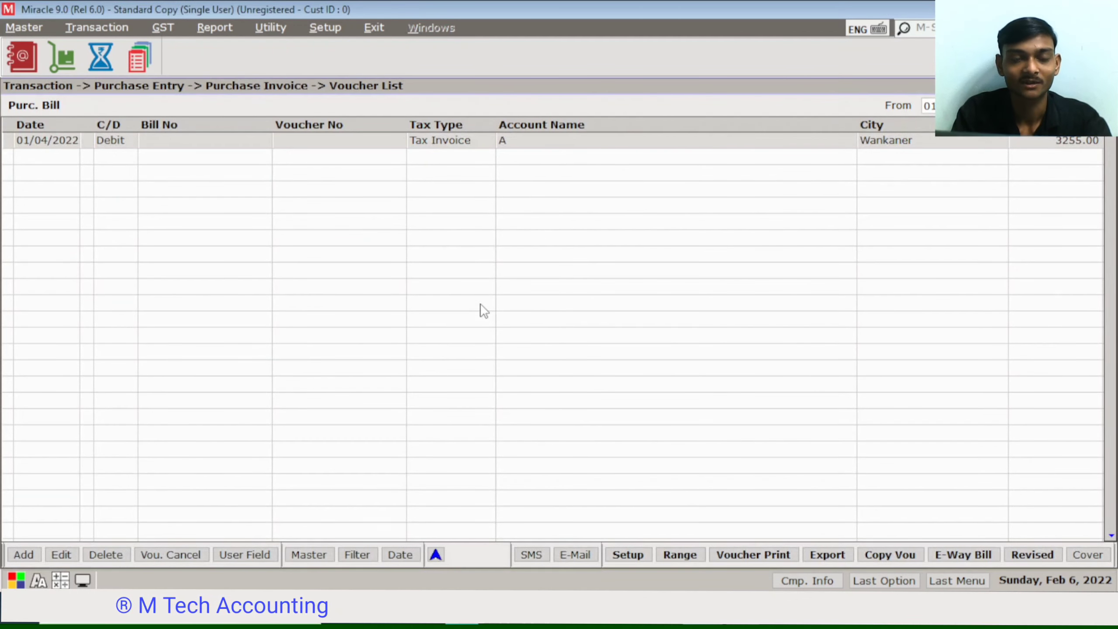
Open a new Purchase Return voucher to check which user fields it has, and close it without saving.
{"action": "key", "text": "Escape"}
{"action": "key", "text": "alt+t"}
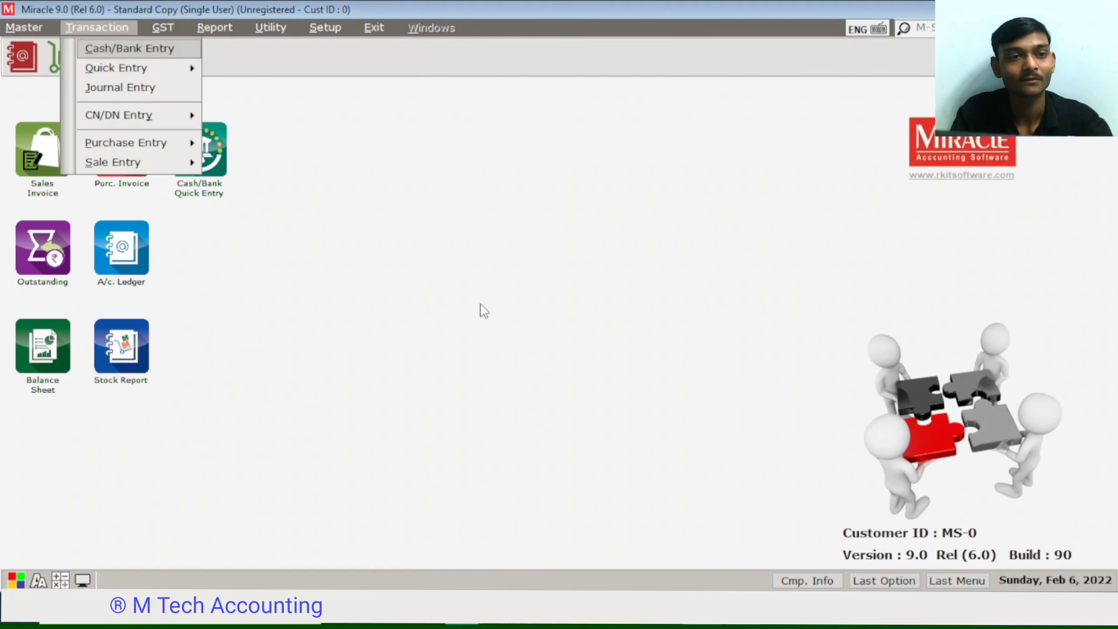
{"action": "key", "text": "Down"}
{"action": "key", "text": "Down"}
{"action": "key", "text": "Down"}
{"action": "key", "text": "Down"}
{"action": "key", "text": "Right"}
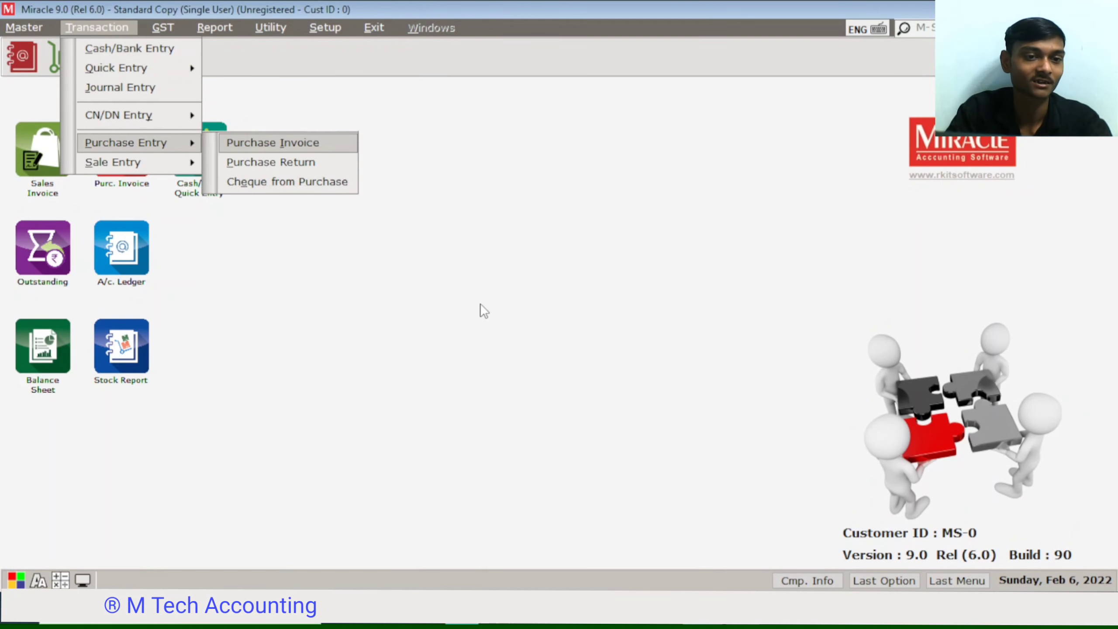
{"action": "key", "text": "Down"}
{"action": "key", "text": "Down"}
{"action": "key", "text": "Up"}
{"action": "key", "text": "Return"}
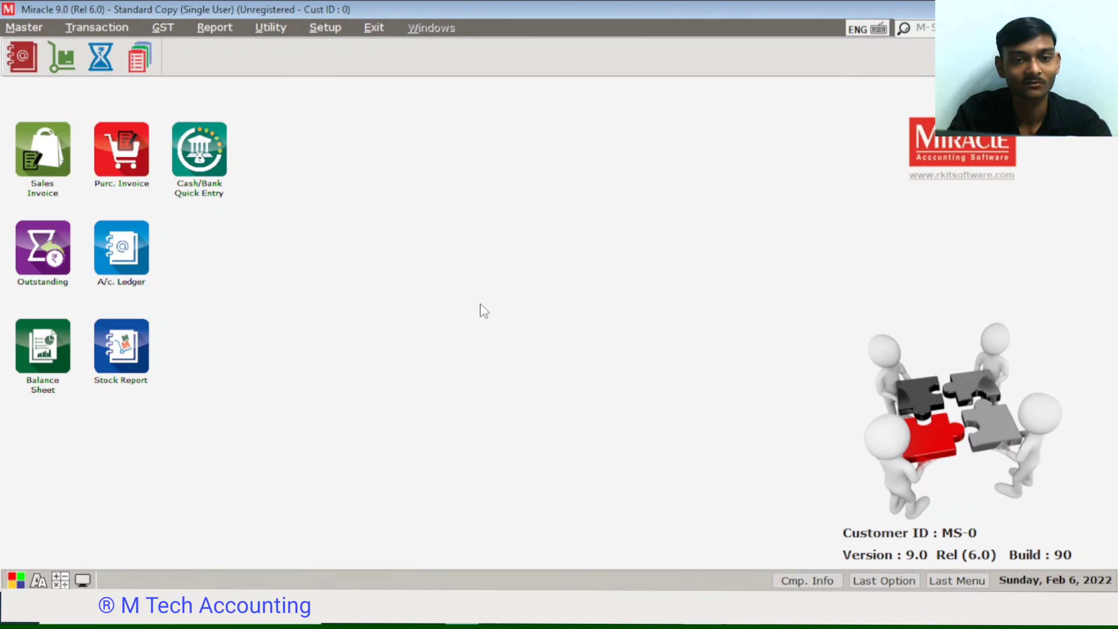
{"action": "key", "text": "Insert"}
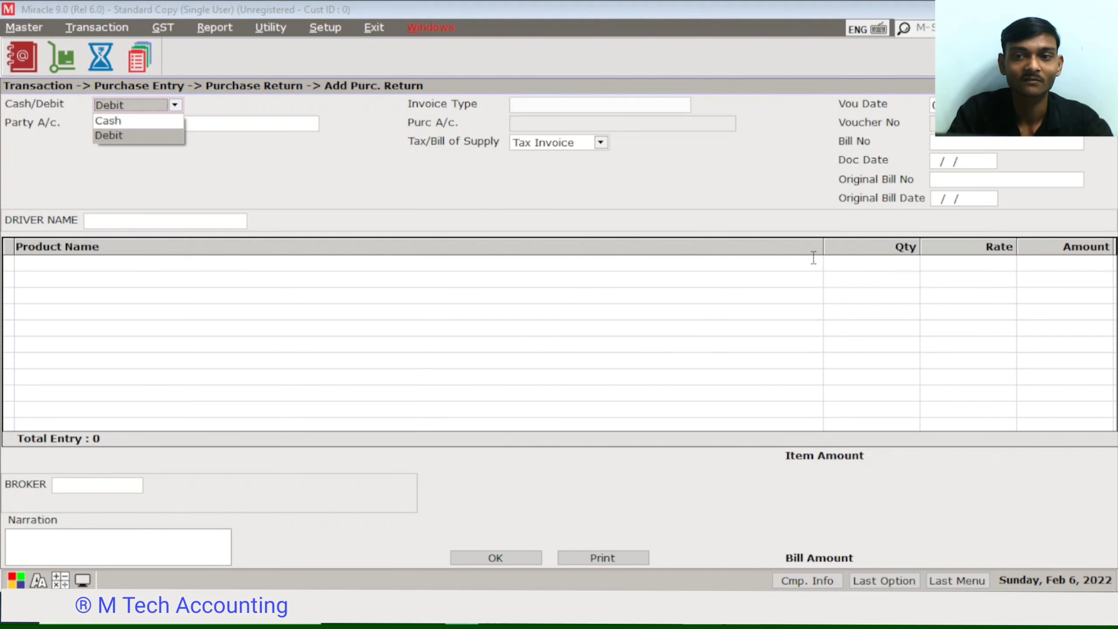
{"action": "key", "text": "Escape"}
{"action": "key", "text": "Return"}
{"action": "key", "text": "Escape"}
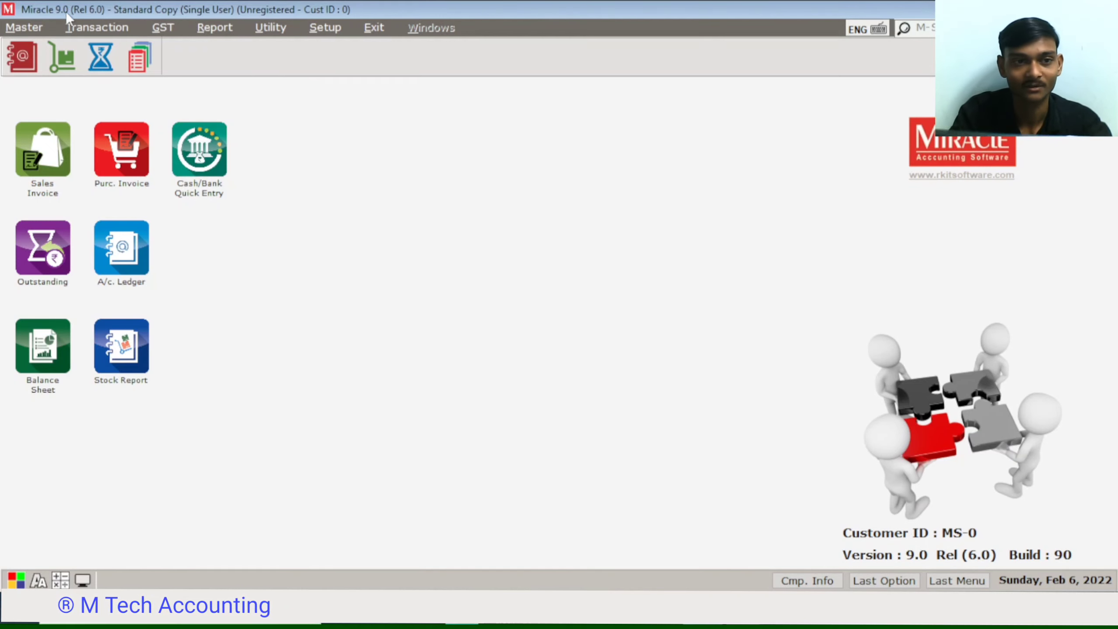
Open a new Credit Note With Stock voucher to check which user fields it has, and close it without saving.
{"action": "left_click", "coordinate": [94, 27]}
{"action": "mouse_move", "coordinate": [179, 112]}
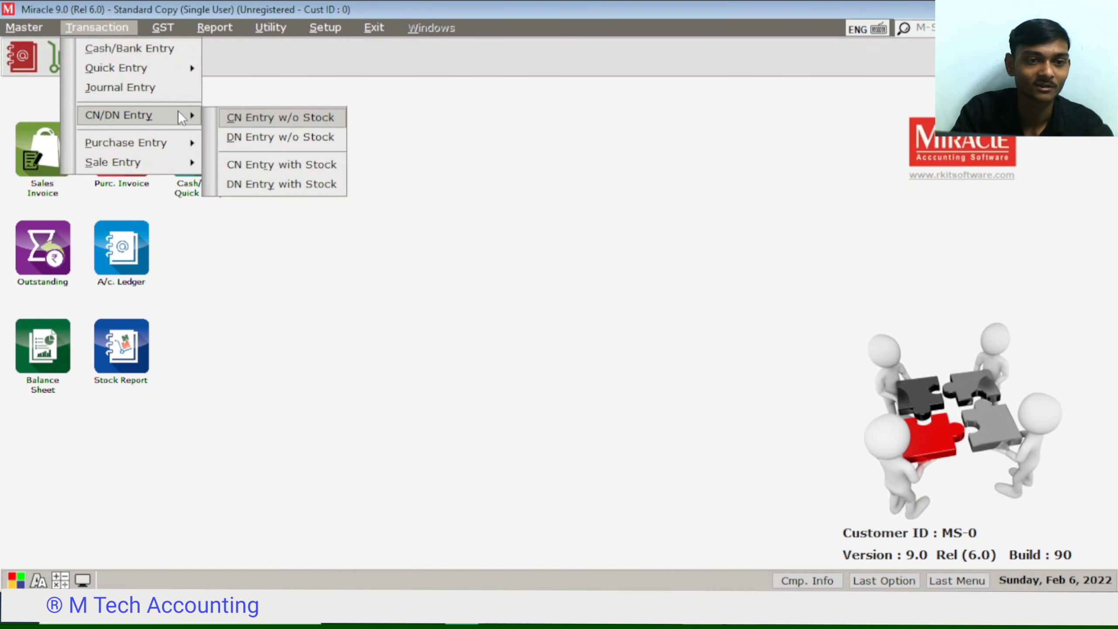
{"action": "left_click", "coordinate": [283, 166]}
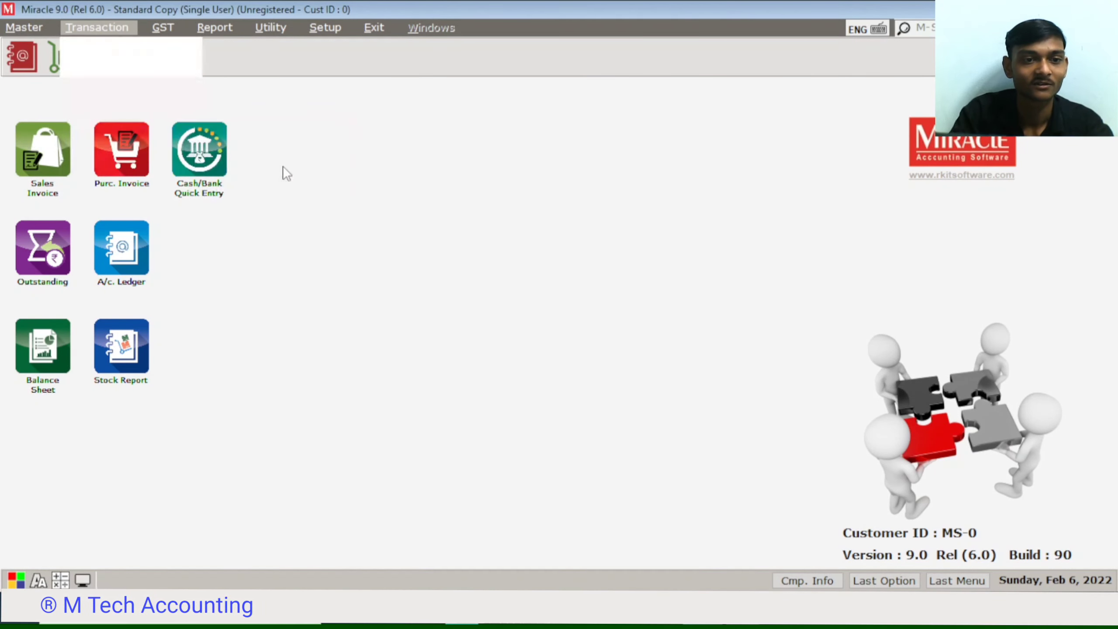
{"action": "key", "text": "Insert"}
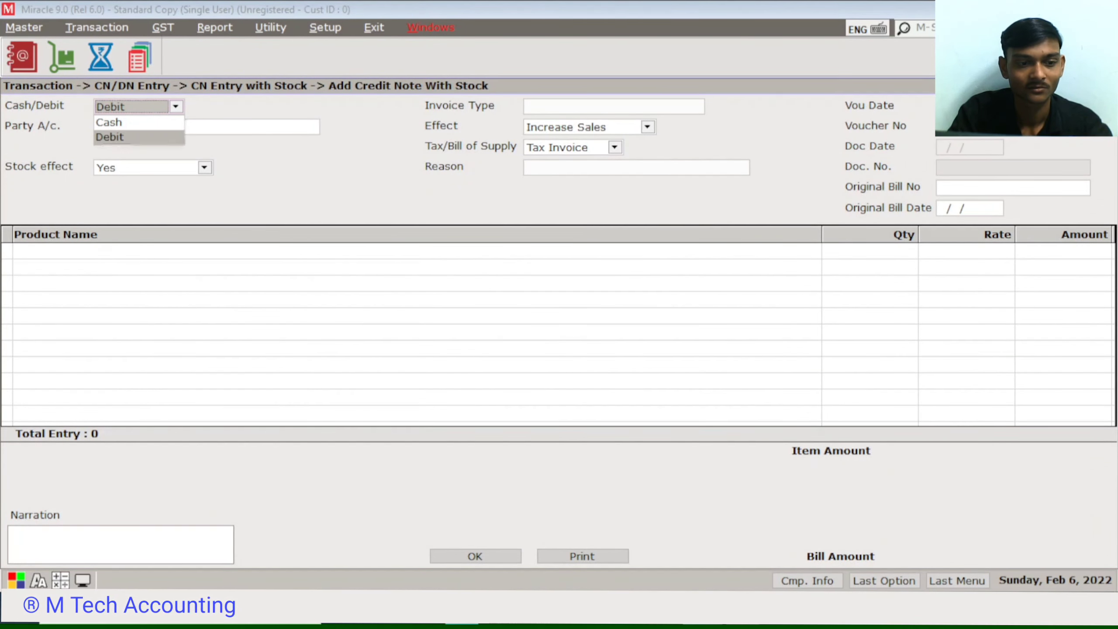
{"action": "key", "text": "Escape"}
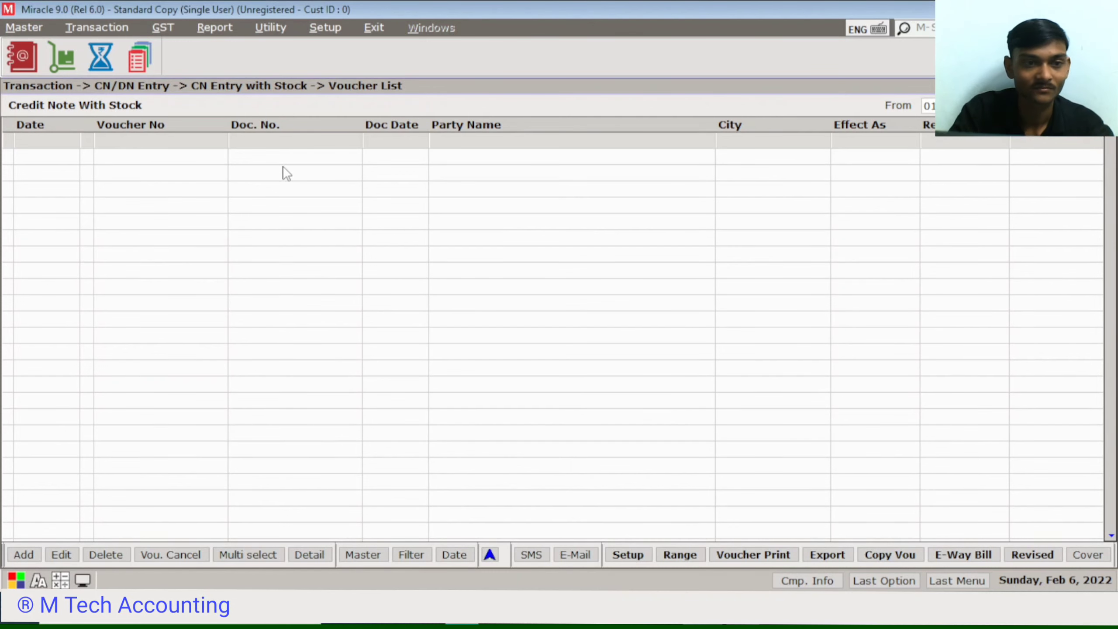
{"action": "key", "text": "Escape"}
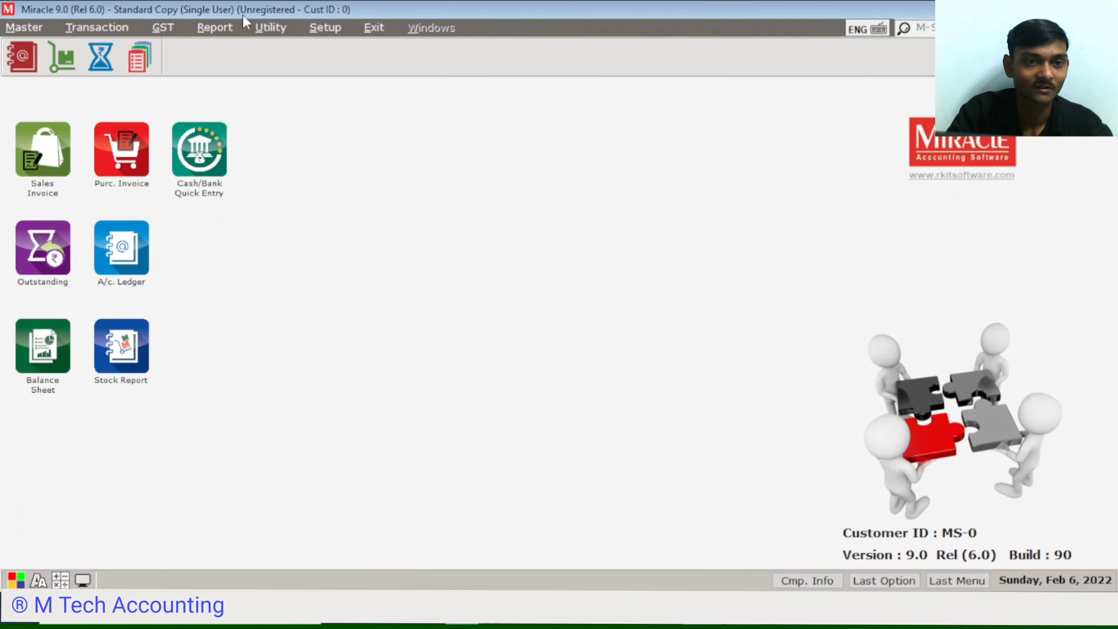
Open the user field list past the backup prompt, examine which header, middle and footer fields each voucher type has, and close it.
{"action": "left_click", "coordinate": [328, 28]}
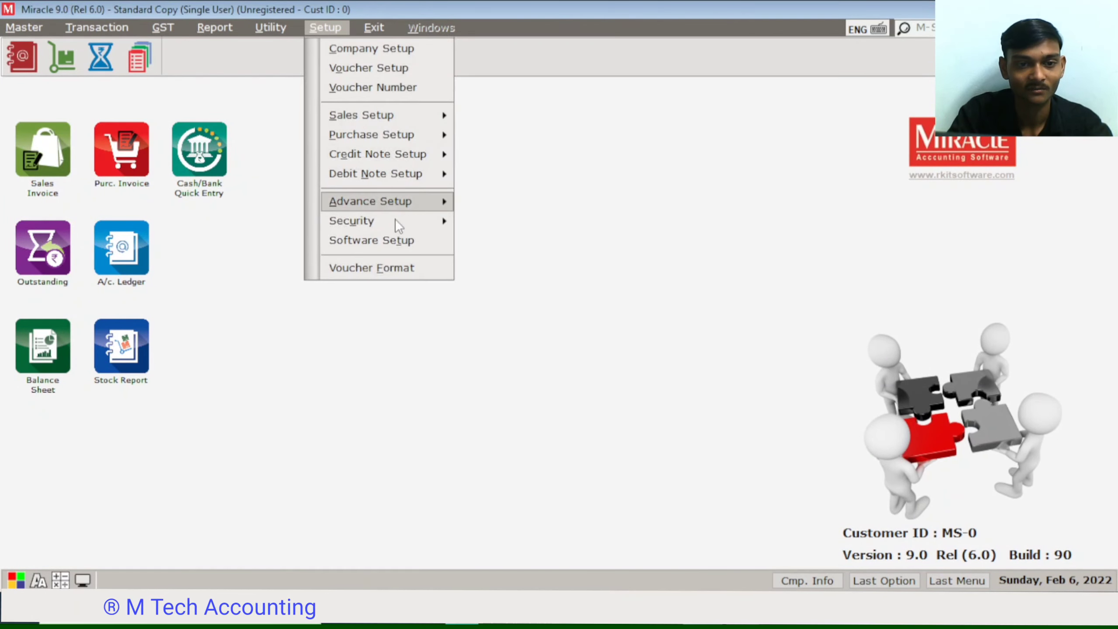
{"action": "mouse_move", "coordinate": [418, 203]}
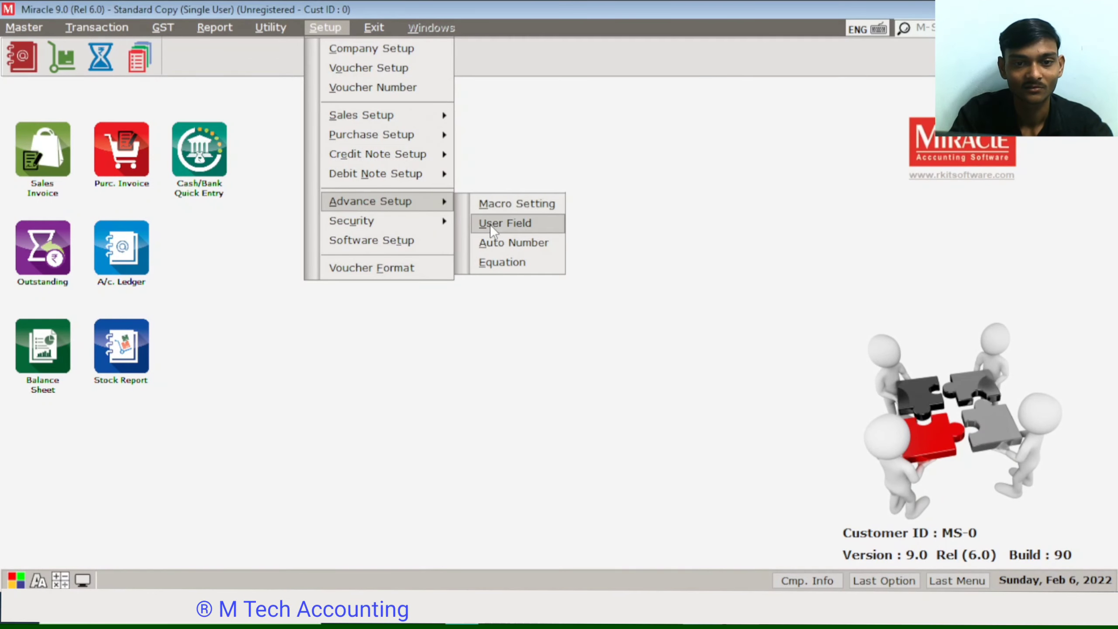
{"action": "left_click", "coordinate": [503, 222]}
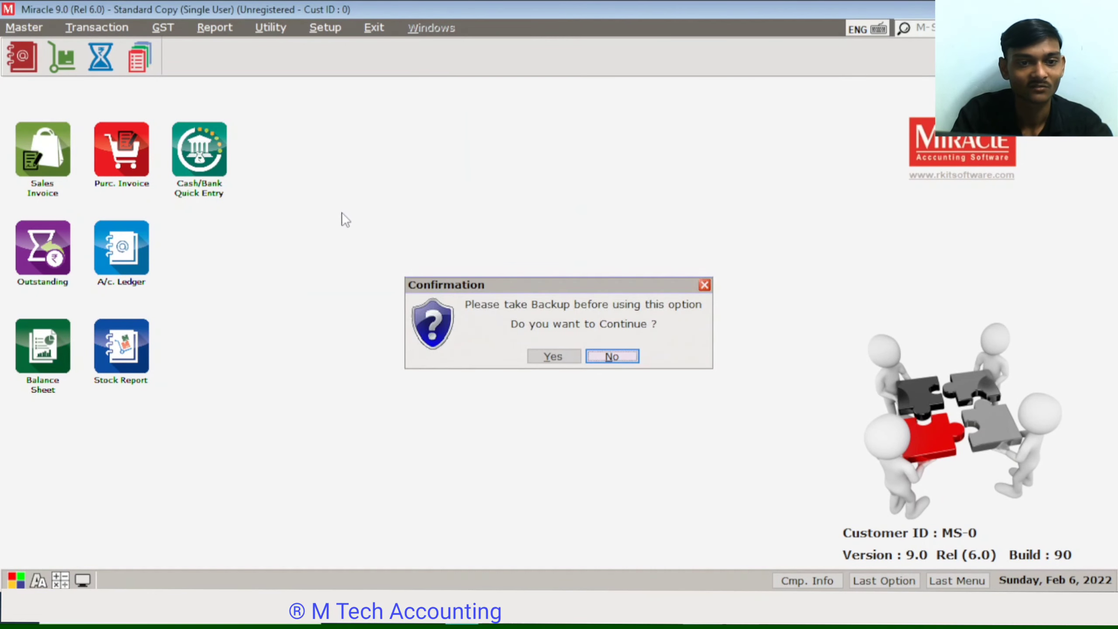
{"action": "left_click", "coordinate": [546, 361]}
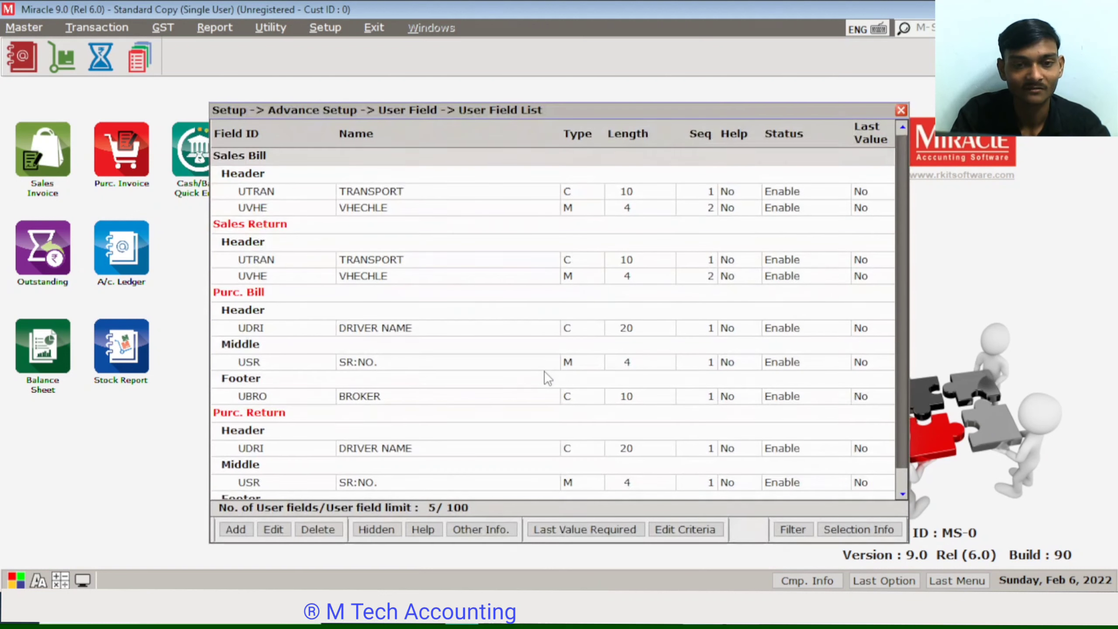
{"action": "key", "text": "Down"}
{"action": "key", "text": "Down"}
{"action": "key", "text": "Down"}
{"action": "key", "text": "Down"}
{"action": "key", "text": "Down"}
{"action": "key", "text": "Down"}
{"action": "key", "text": "Down"}
{"action": "key", "text": "Down"}
{"action": "key", "text": "Down"}
{"action": "key", "text": "Down"}
{"action": "key", "text": "Down"}
{"action": "key", "text": "Down"}
{"action": "key", "text": "Down"}
{"action": "key", "text": "Down"}
{"action": "key", "text": "Down"}
{"action": "key", "text": "Down"}
{"action": "key", "text": "Down"}
{"action": "key", "text": "Down"}
{"action": "key", "text": "Down"}
{"action": "key", "text": "Down"}
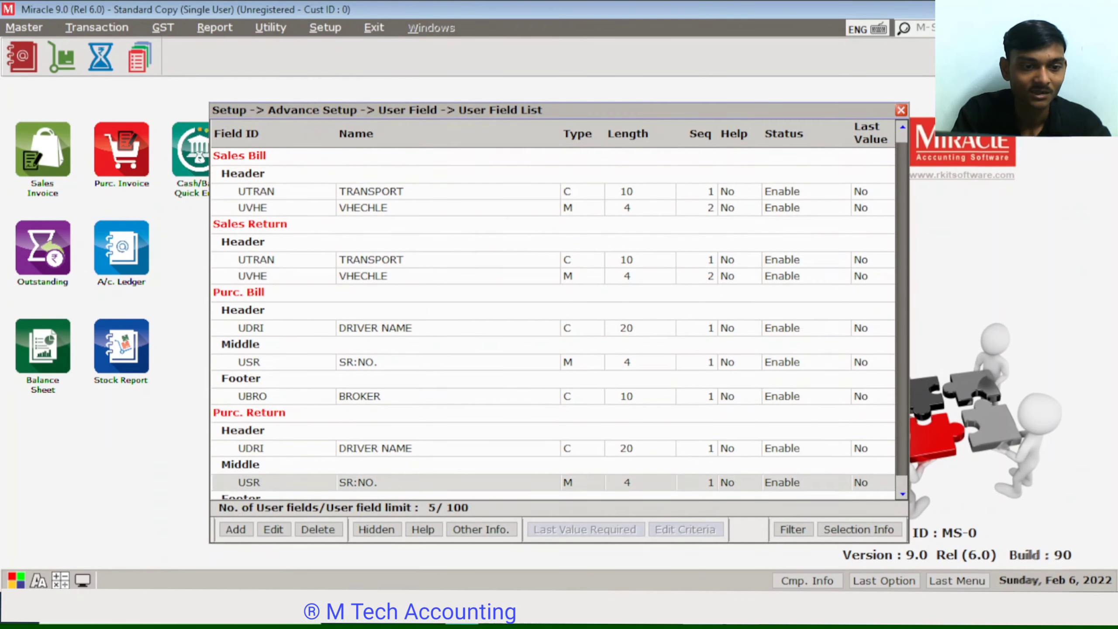
{"action": "key", "text": "Down"}
{"action": "key", "text": "Up"}
{"action": "key", "text": "Up"}
{"action": "key", "text": "Up"}
{"action": "key", "text": "Up"}
{"action": "key", "text": "Up"}
{"action": "key", "text": "Up"}
{"action": "key", "text": "Up"}
{"action": "key", "text": "Up"}
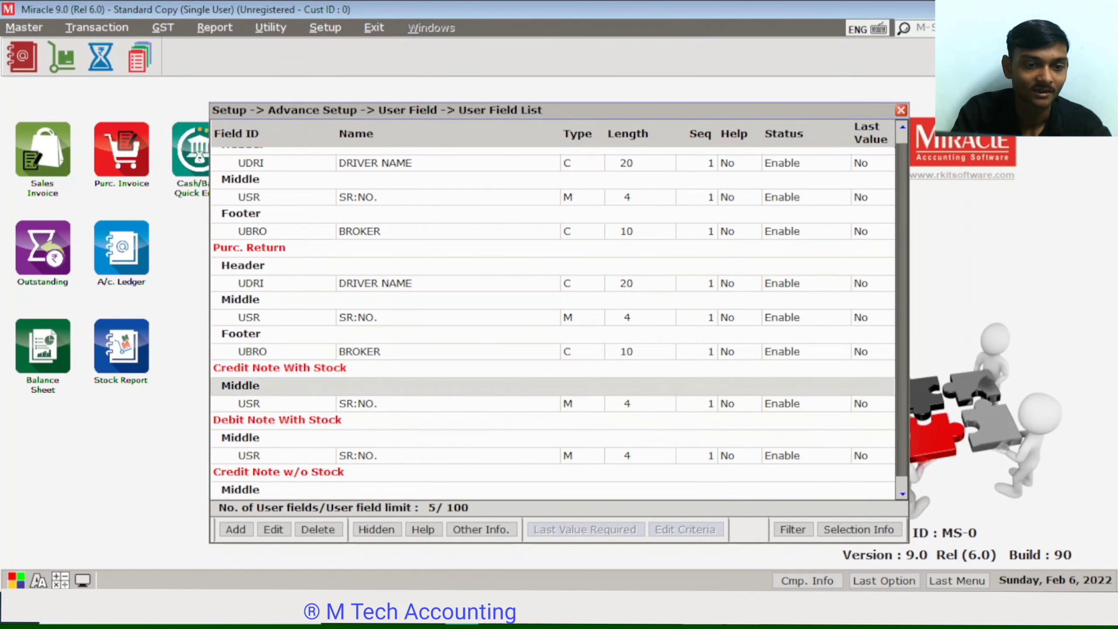
{"action": "key", "text": "Down"}
{"action": "key", "text": "Down"}
{"action": "key", "text": "Down"}
{"action": "key", "text": "Down"}
{"action": "key", "text": "Down"}
{"action": "key", "text": "Down"}
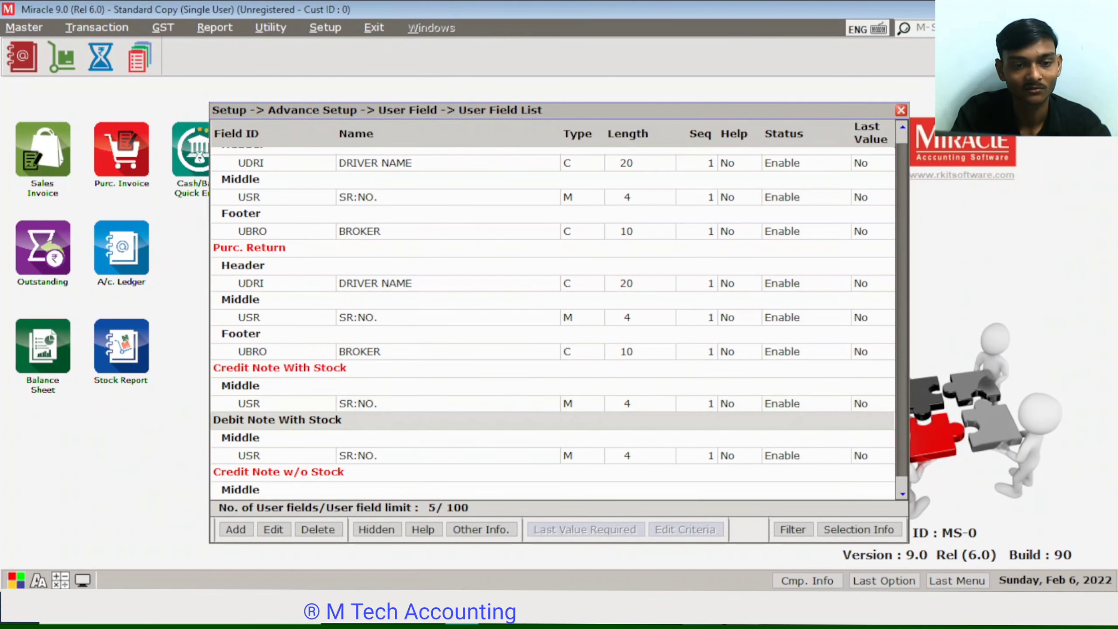
{"action": "key", "text": "Down"}
{"action": "key", "text": "Down"}
{"action": "key", "text": "Down"}
{"action": "key", "text": "Down"}
{"action": "key", "text": "Down"}
{"action": "key", "text": "Down"}
{"action": "key", "text": "Down"}
{"action": "key", "text": "Down"}
{"action": "key", "text": "Down"}
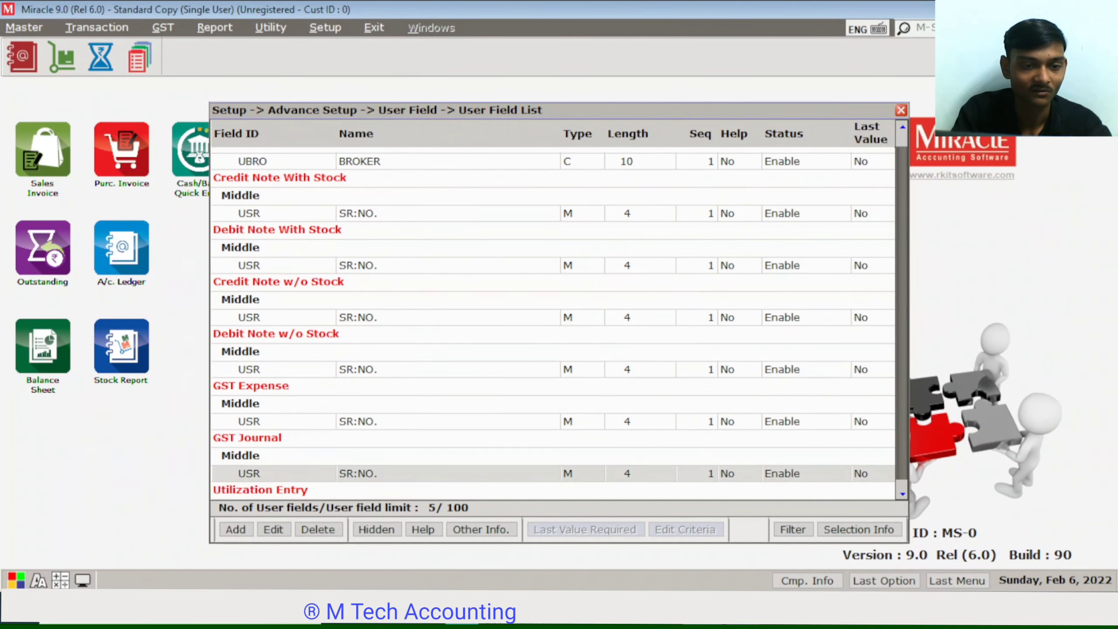
{"action": "key", "text": "Up"}
{"action": "key", "text": "Up"}
{"action": "key", "text": "Up"}
{"action": "key", "text": "Up"}
{"action": "key", "text": "Up"}
{"action": "key", "text": "Up"}
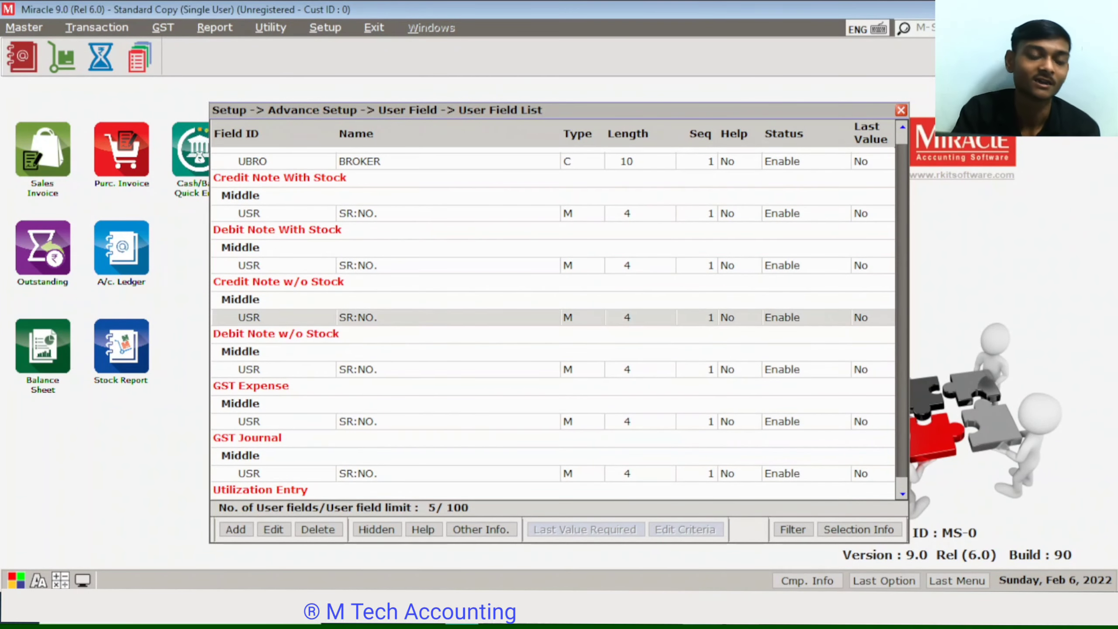
{"action": "key", "text": "Escape"}
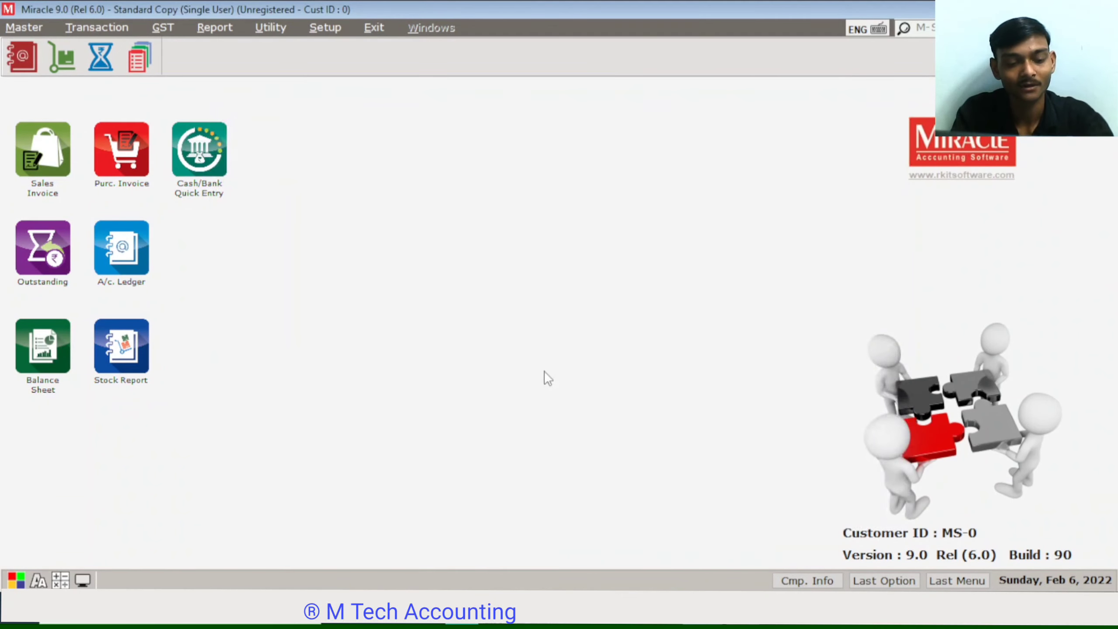
Open the existing Credit Note Without Stock voucher CN/1 and go through its header fields to check for user fields.
{"action": "key", "text": "alt+t"}
{"action": "key", "text": "Down"}
{"action": "key", "text": "Down"}
{"action": "key", "text": "Down"}
{"action": "key", "text": "Right"}
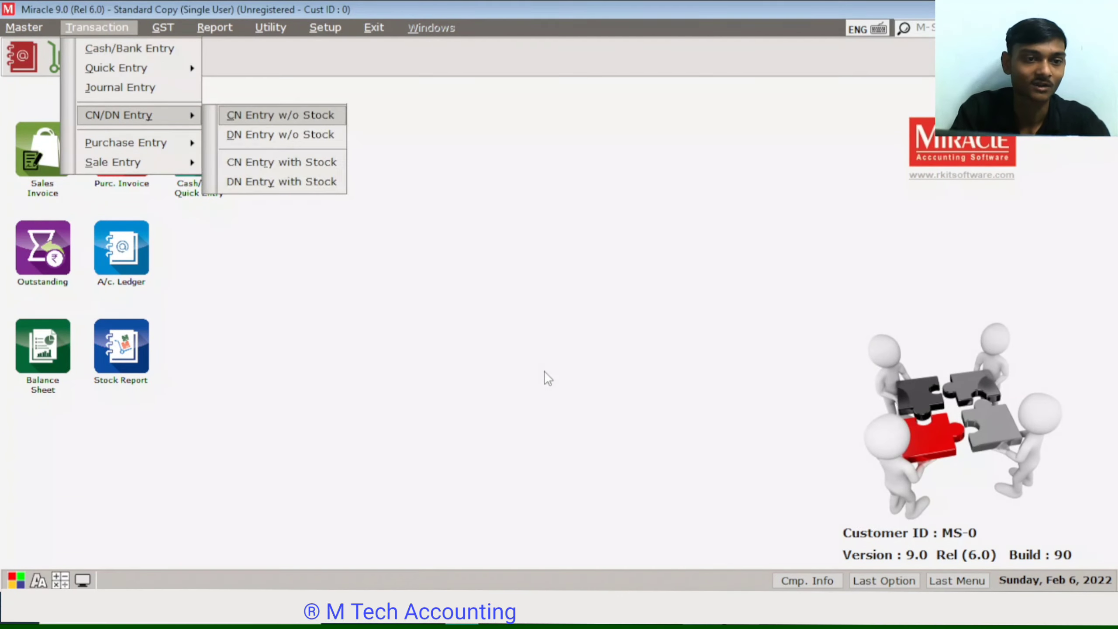
{"action": "key", "text": "Return"}
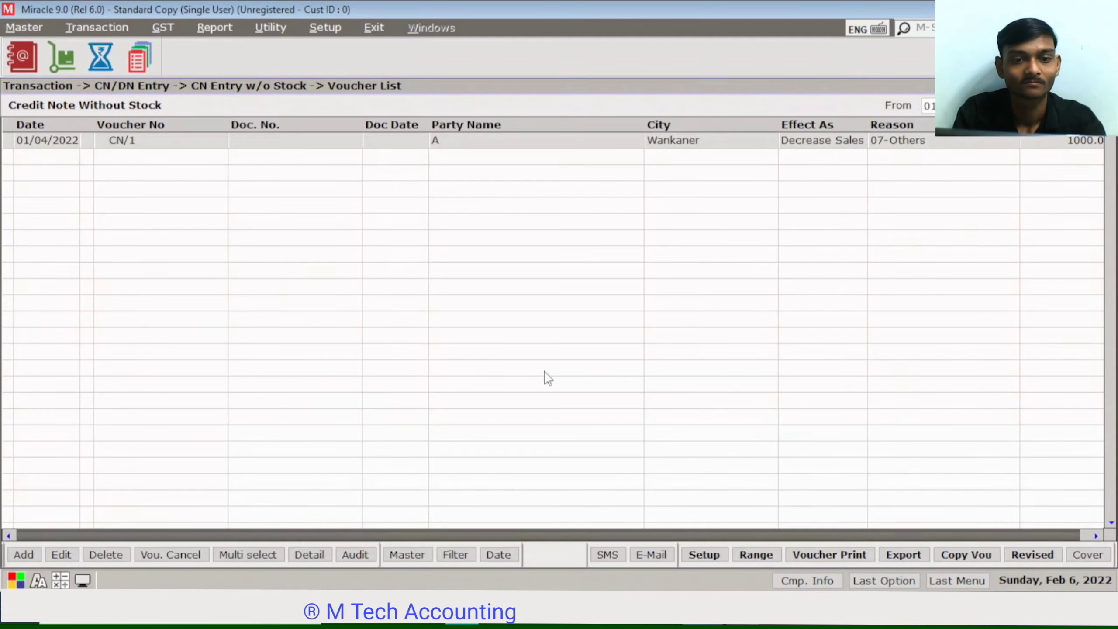
{"action": "key", "text": "Return"}
{"action": "key", "text": "Return"}
{"action": "key", "text": "Return"}
{"action": "key", "text": "Return"}
{"action": "key", "text": "Return"}
{"action": "key", "text": "Return"}
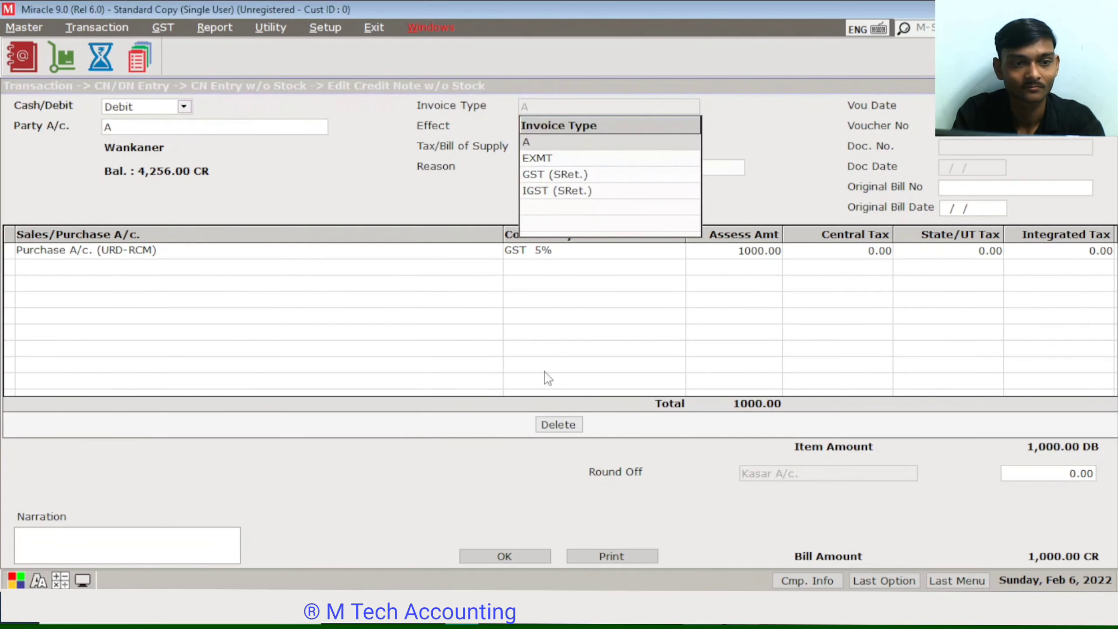
{"action": "key", "text": "Return"}
{"action": "key", "text": "Return"}
{"action": "key", "text": "Return"}
{"action": "key", "text": "Return"}
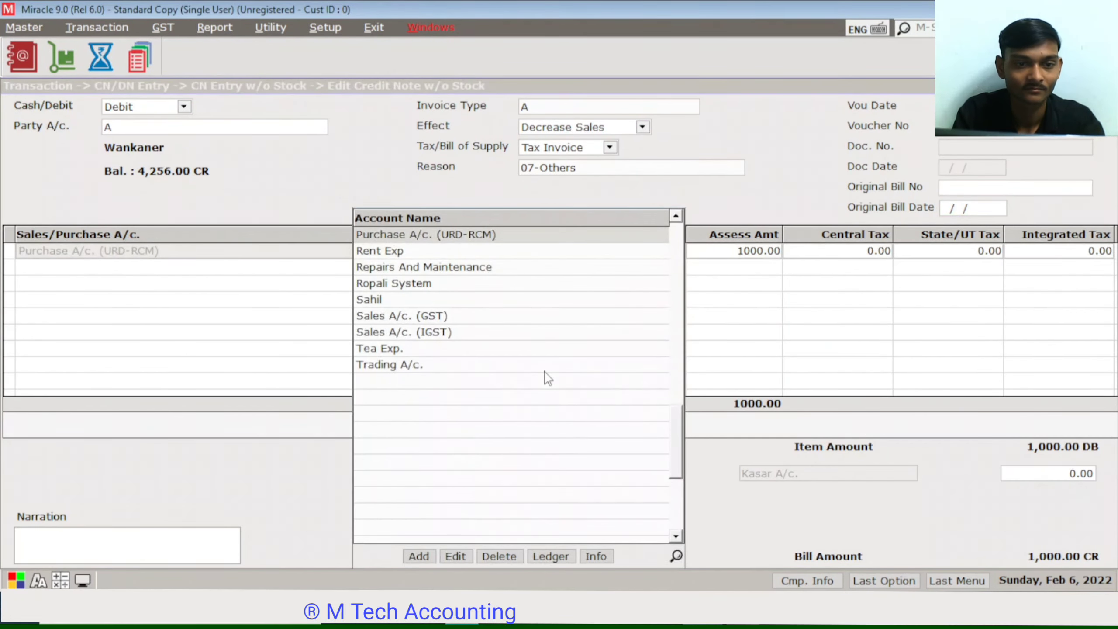
Check the account line of credit note CN/1 for user fields and close the voucher without saving.
{"action": "key", "text": "Down"}
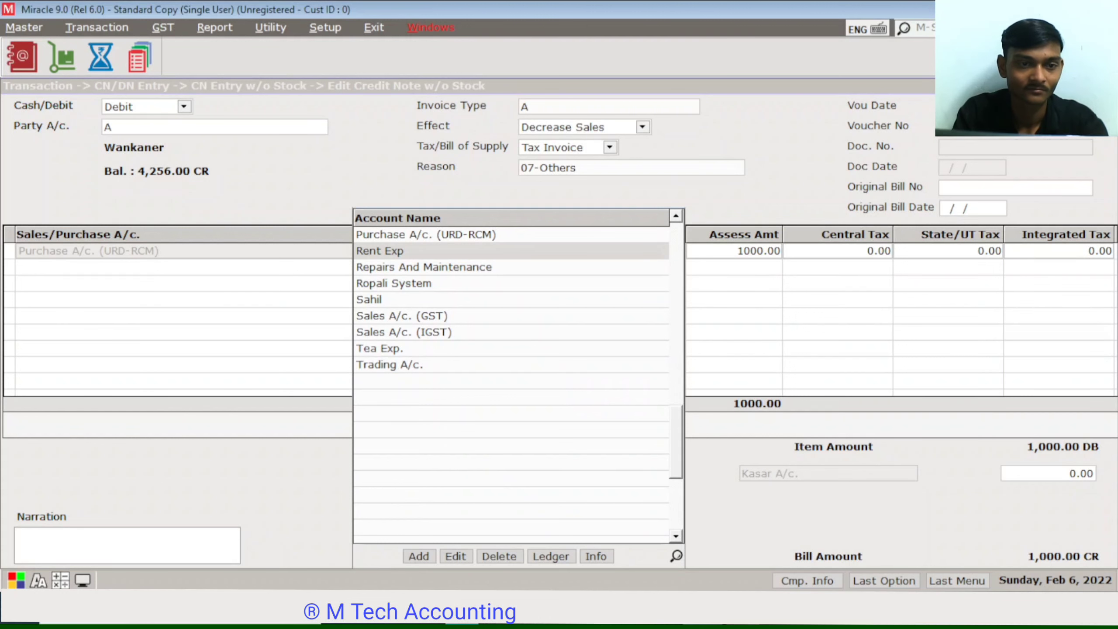
{"action": "key", "text": "Escape"}
{"action": "key", "text": "Return"}
{"action": "key", "text": "Escape"}
{"action": "key", "text": "Return"}
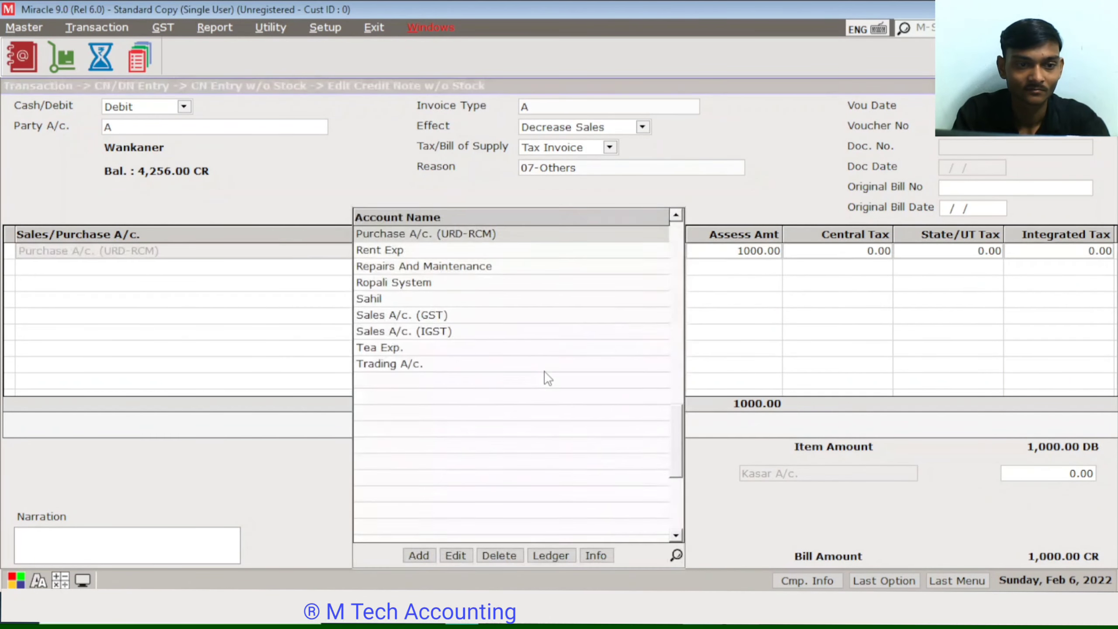
{"action": "key", "text": "Return"}
{"action": "key", "text": "Return"}
{"action": "key", "text": "Return"}
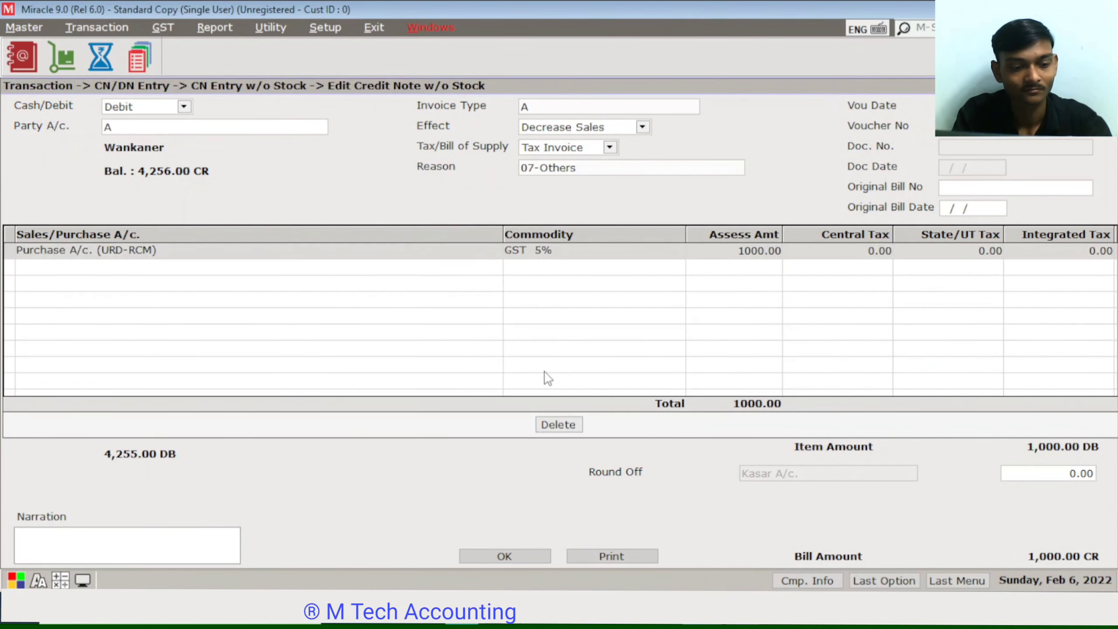
{"action": "key", "text": "Escape"}
{"action": "key", "text": "Return"}
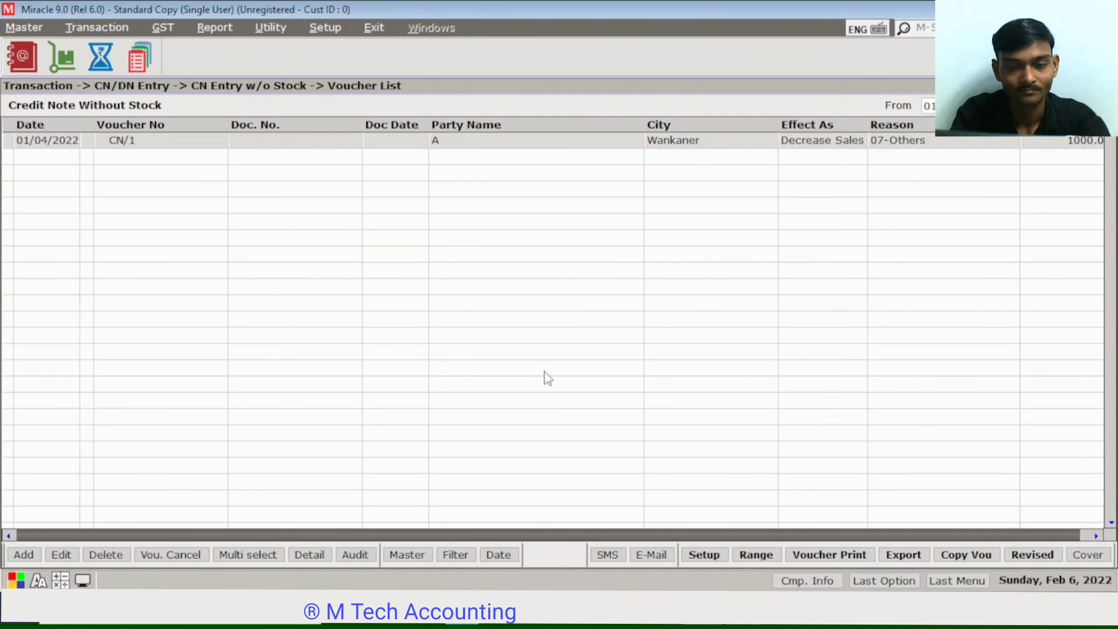
Check a new Credit Note Without Stock for user fields, using party A, effect Decrease Sales and reason 01-Sales Return, and close it unsaved.
{"action": "key", "text": "Insert"}
{"action": "key", "text": "Return"}
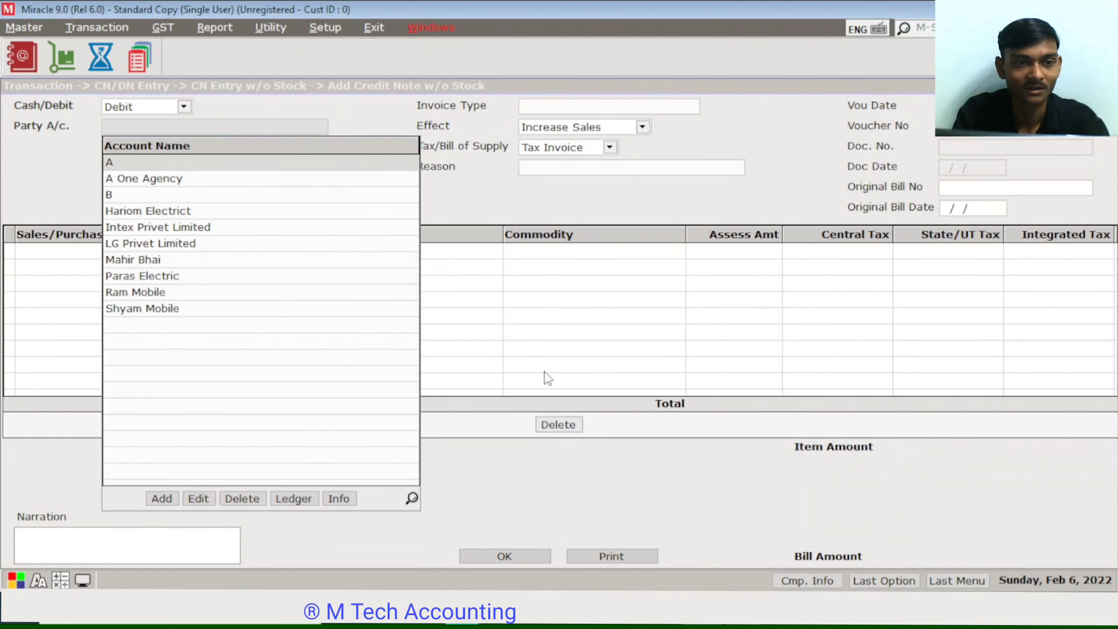
{"action": "key", "text": "Return"}
{"action": "key", "text": "Return"}
{"action": "key", "text": "Down"}
{"action": "key", "text": "Down"}
{"action": "key", "text": "Return"}
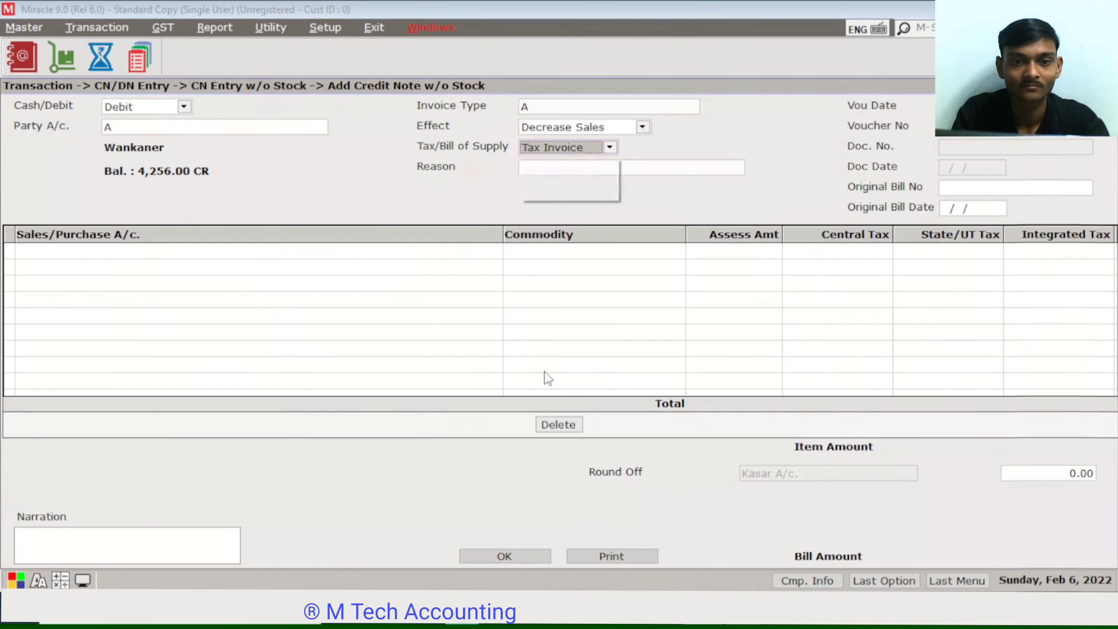
{"action": "key", "text": "Return"}
{"action": "key", "text": "Return"}
{"action": "key", "text": "Return"}
{"action": "key", "text": "Return"}
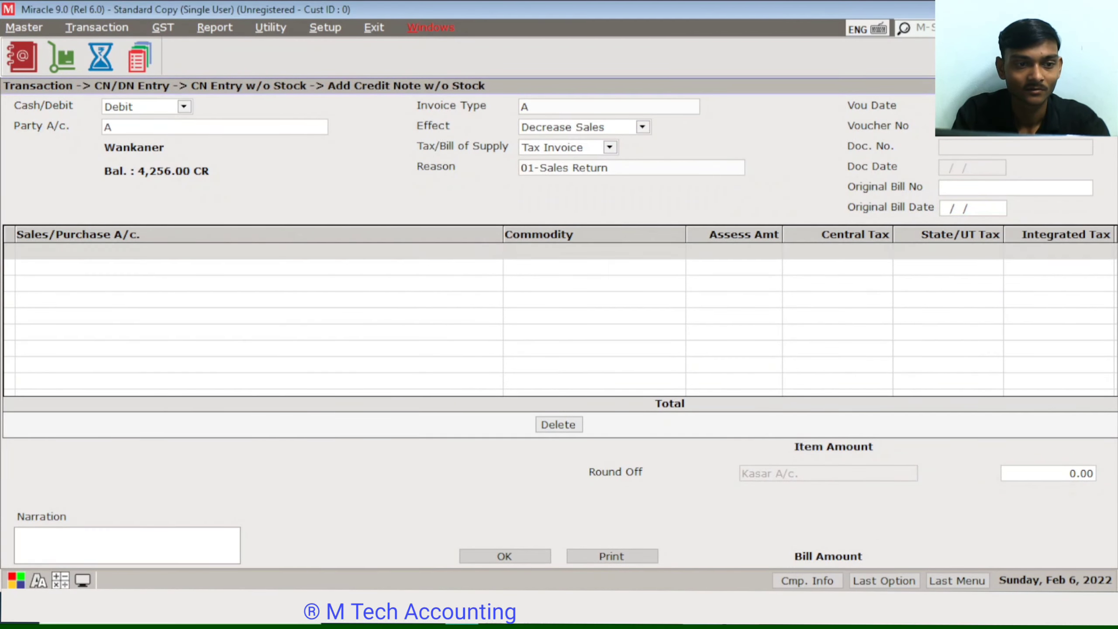
{"action": "key", "text": "Escape"}
{"action": "key", "text": "Return"}
{"action": "key", "text": "Escape"}
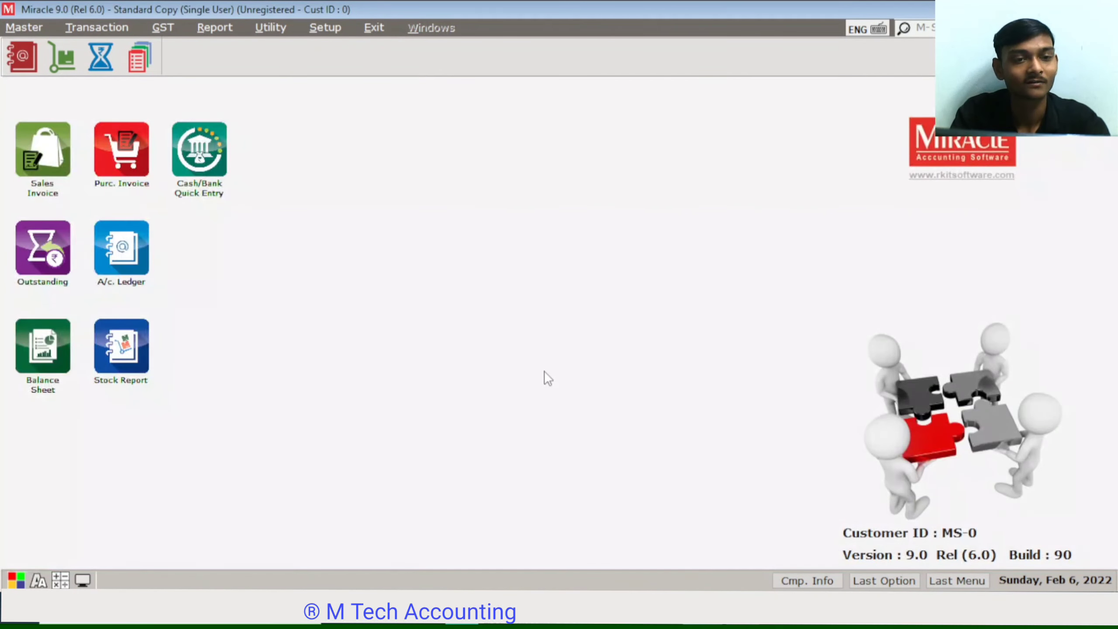
Start a new Debit Note With Stock for party A with invoice type GST (PRet.), effect Decrease Purchase and reason 01-Sales Return.
{"action": "left_click", "coordinate": [108, 24]}
{"action": "mouse_move", "coordinate": [145, 147]}
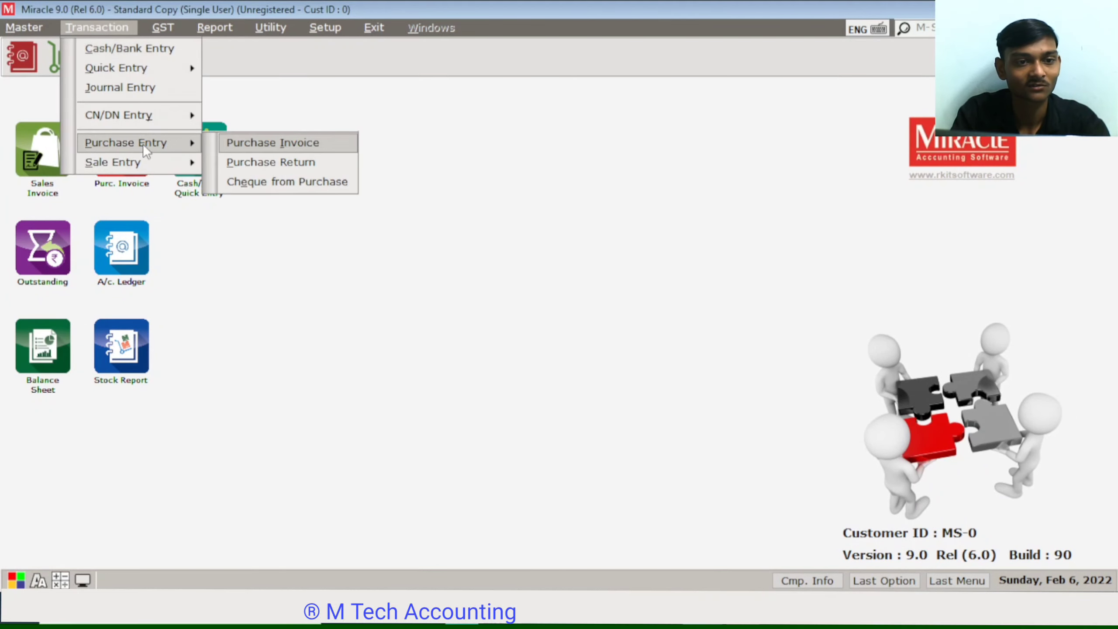
{"action": "mouse_move", "coordinate": [168, 118]}
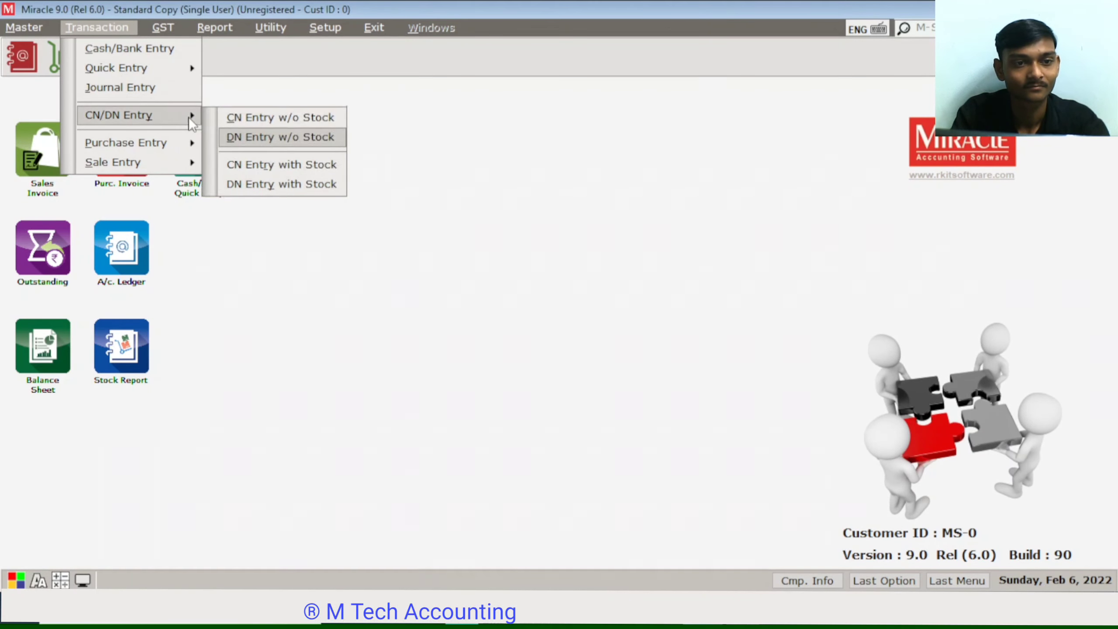
{"action": "left_click", "coordinate": [272, 179]}
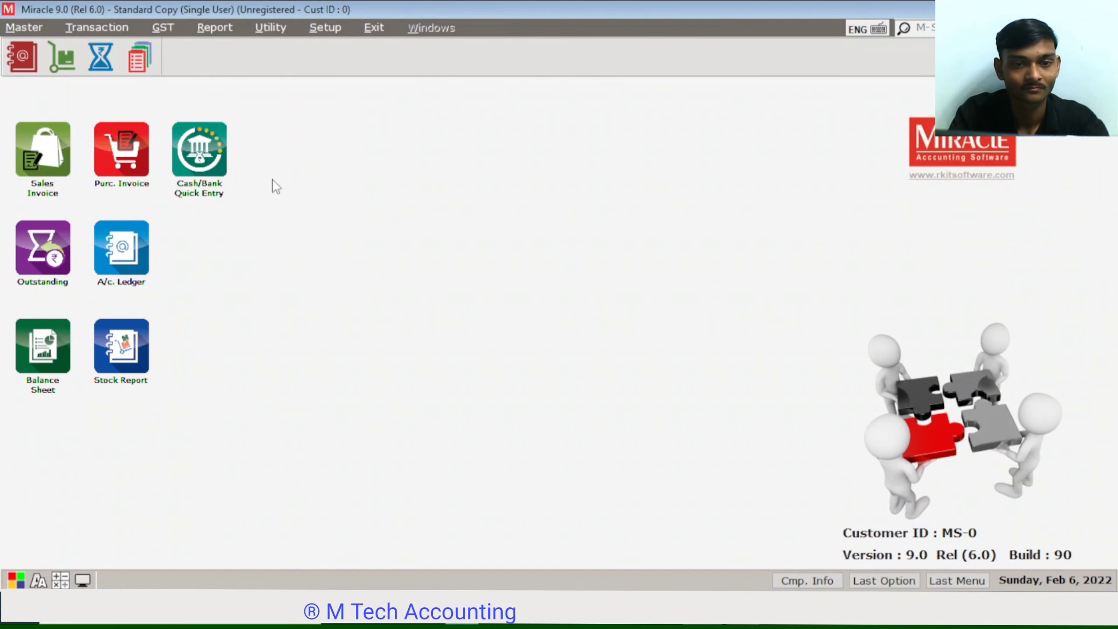
{"action": "key", "text": "Insert"}
{"action": "key", "text": "Return"}
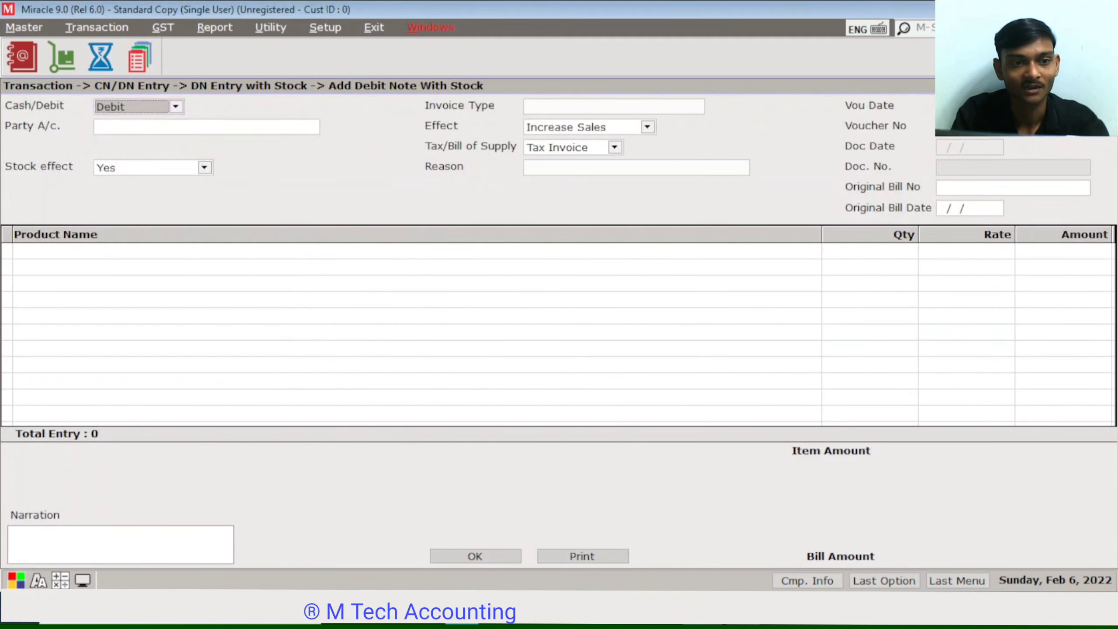
{"action": "key", "text": "Return"}
{"action": "key", "text": "Return"}
{"action": "key", "text": "Return"}
{"action": "key", "text": "Return"}
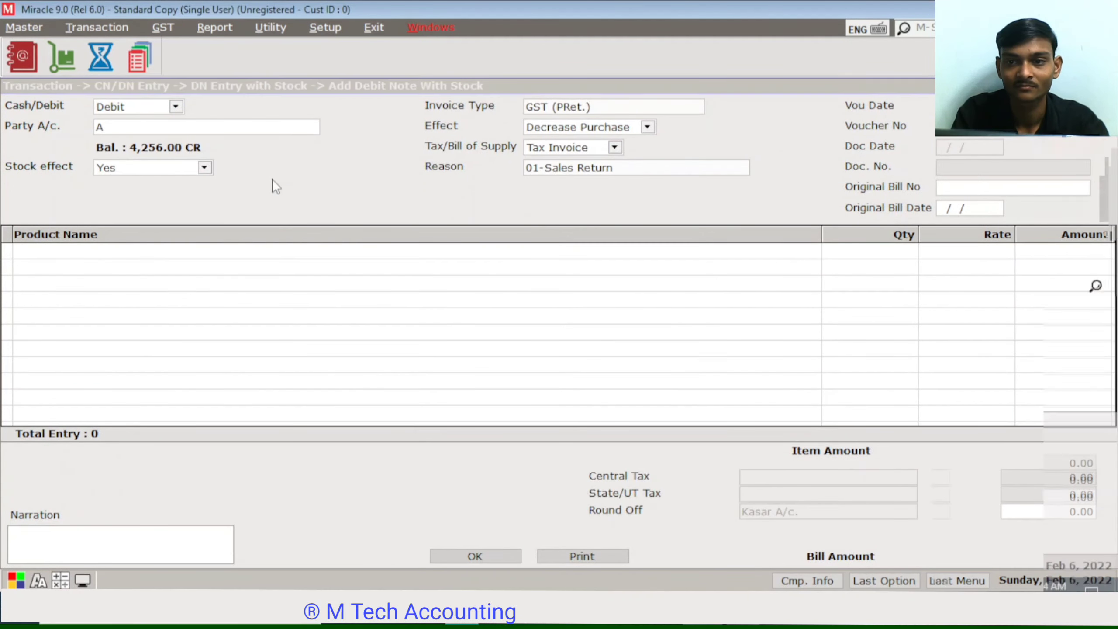
{"action": "key", "text": "Return"}
{"action": "key", "text": "Return"}
{"action": "key", "text": "Return"}
{"action": "key", "text": "Return"}
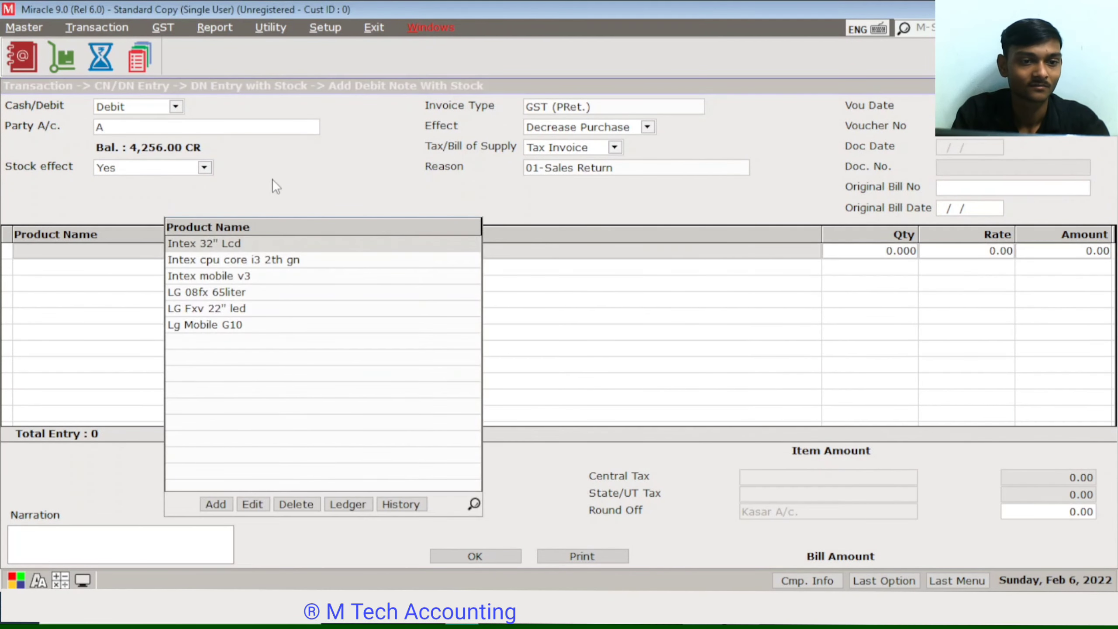
Add the product Intex 32" Lcd to the debit note and fill its SR:NO. field with SN1S23DSS.
{"action": "key", "text": "Return"}
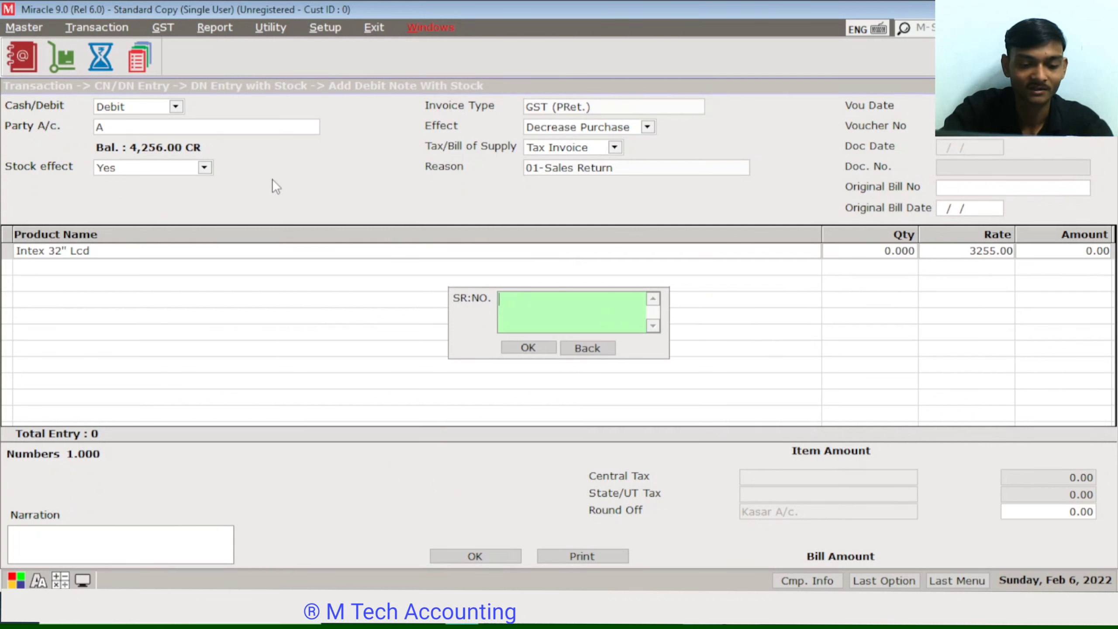
{"action": "type", "text": "SN1S23DS"}
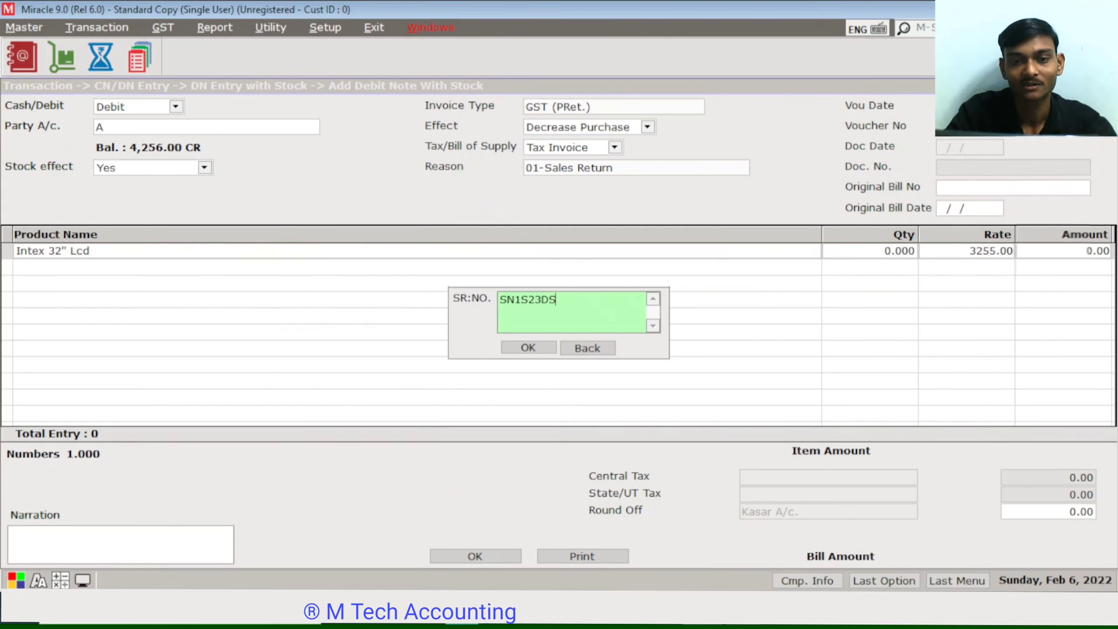
{"action": "type", "text": "S"}
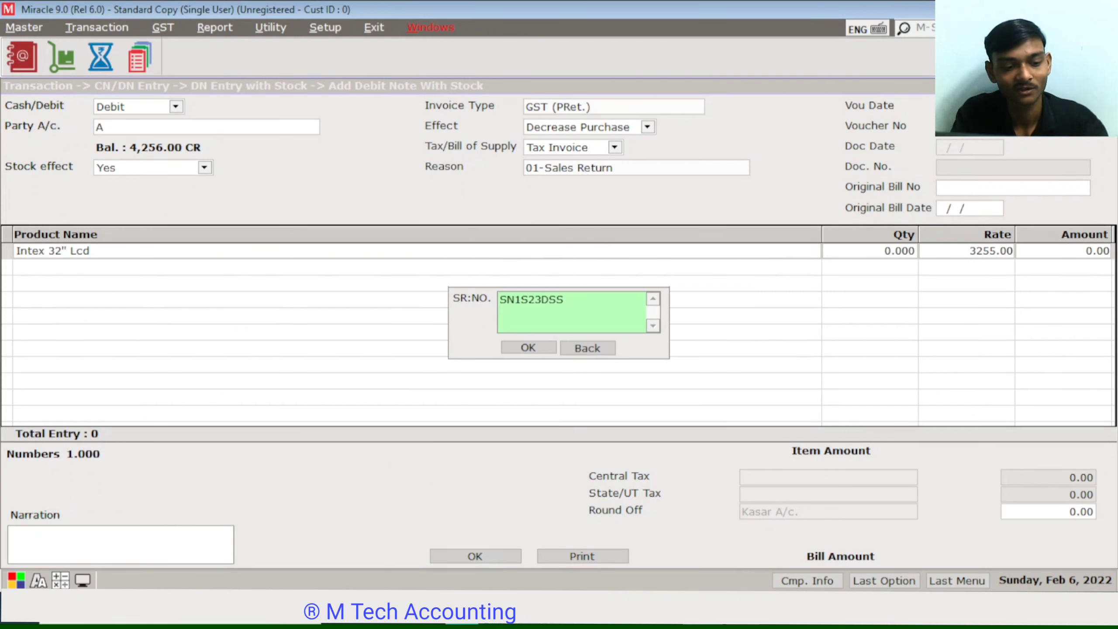
{"action": "key", "text": "Return"}
{"action": "key", "text": "Return"}
{"action": "key", "text": "Return"}
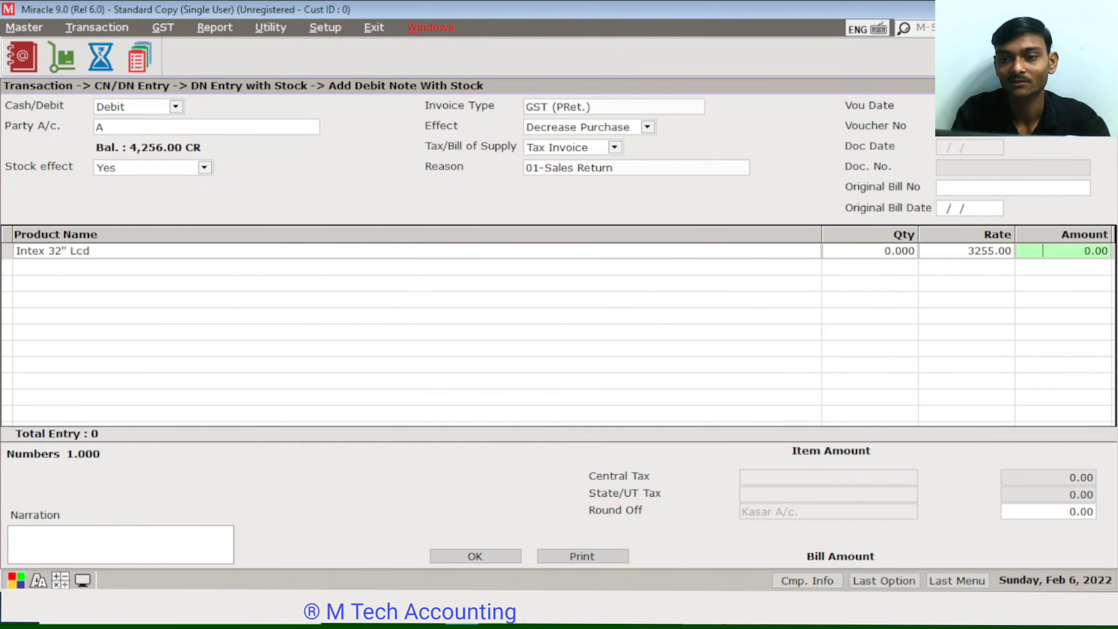
Discard the debit note without saving, close the voucher list and minimize the accounting program to the desktop.
{"action": "key", "text": "Return"}
{"action": "key", "text": "Escape"}
{"action": "key", "text": "Escape"}
{"action": "key", "text": "Return"}
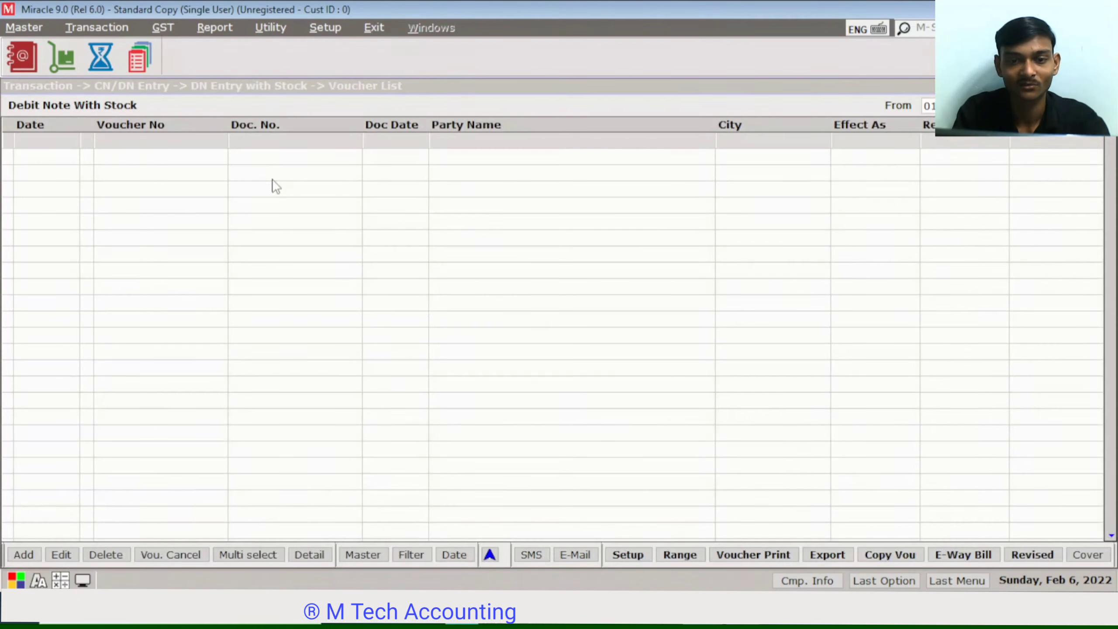
{"action": "key", "text": "Escape"}
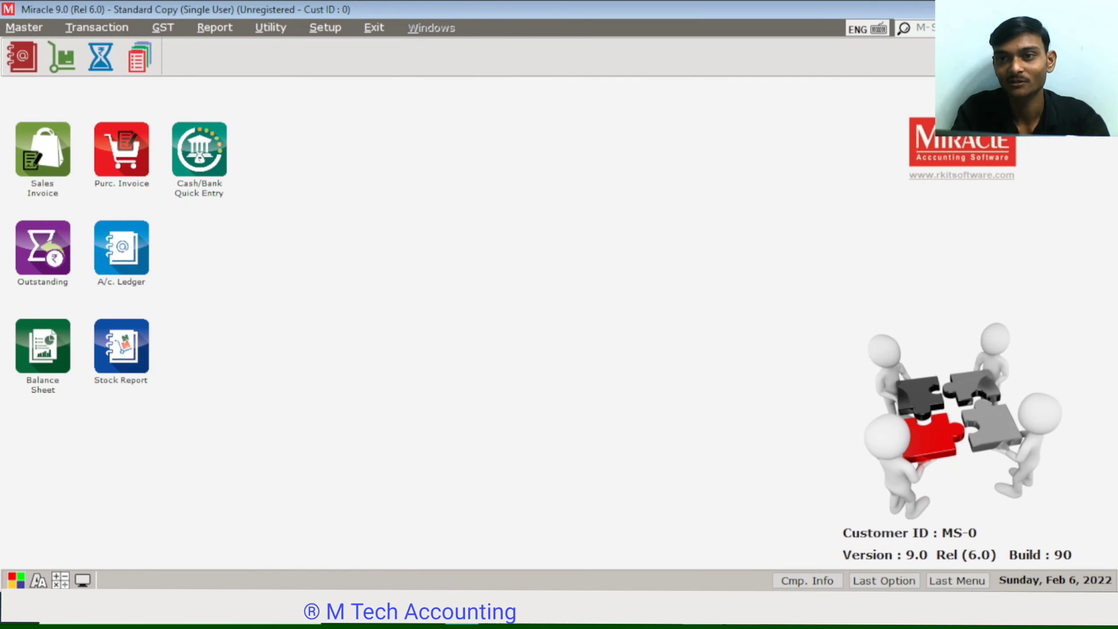
{"action": "left_click", "coordinate": [1031, 9]}
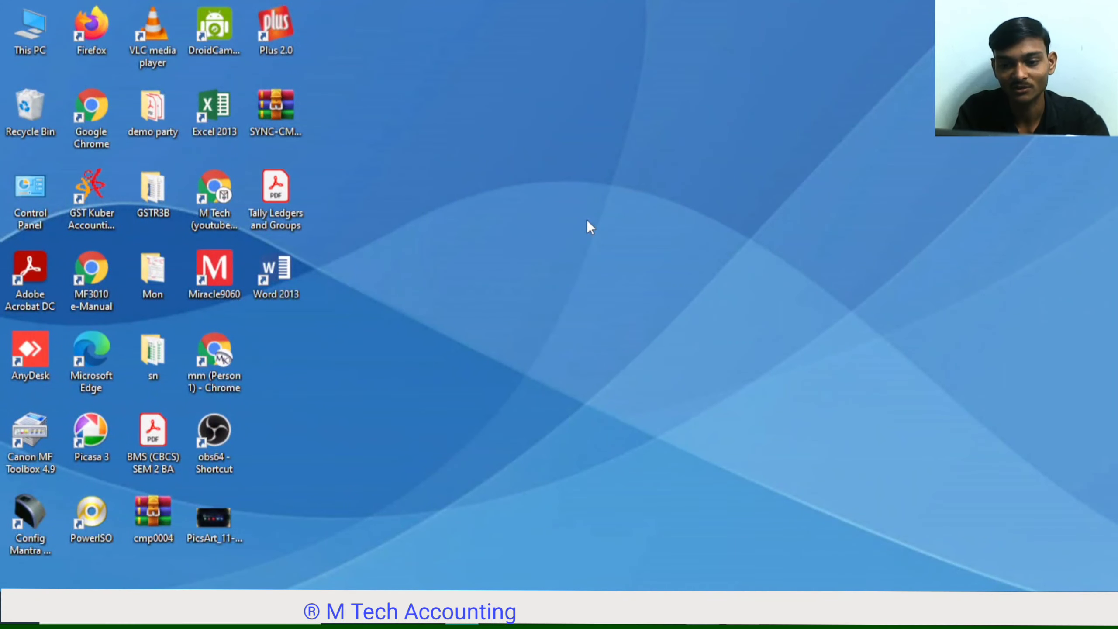